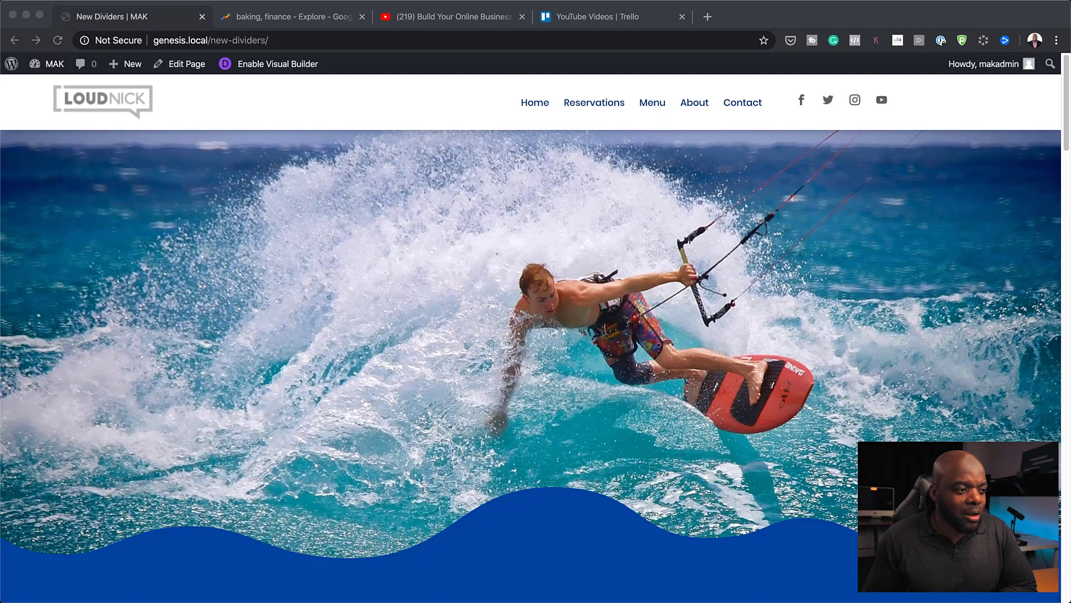
# Look through the finished New Dividers page to examine the shaped dividers between its sections.
pyautogui.scroll(-5, 531, 335)
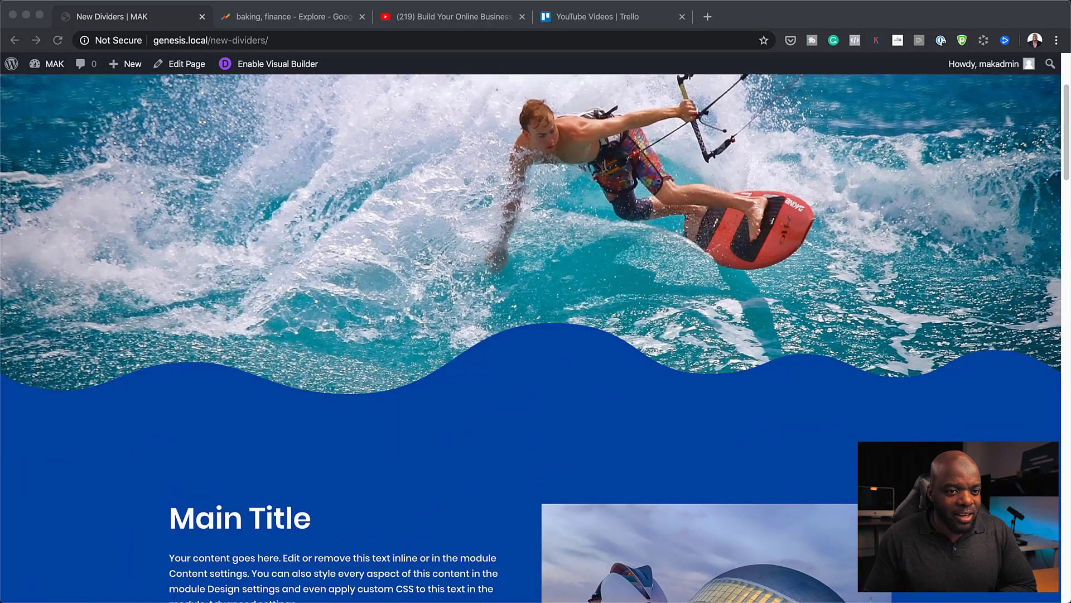
pyautogui.scroll(-15, 530, 335)
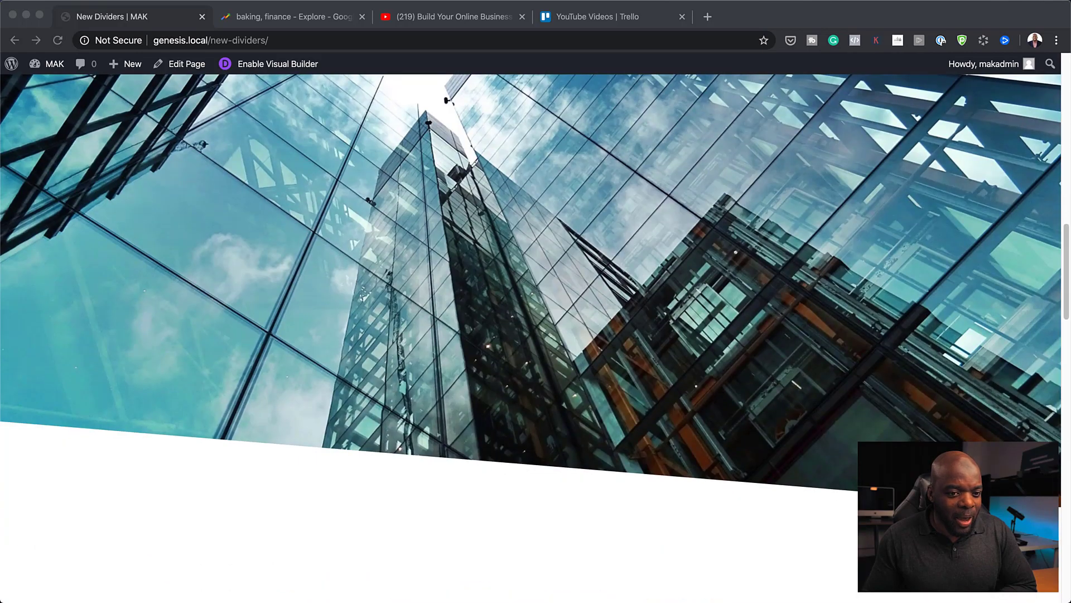
pyautogui.scroll(-10, 531, 335)
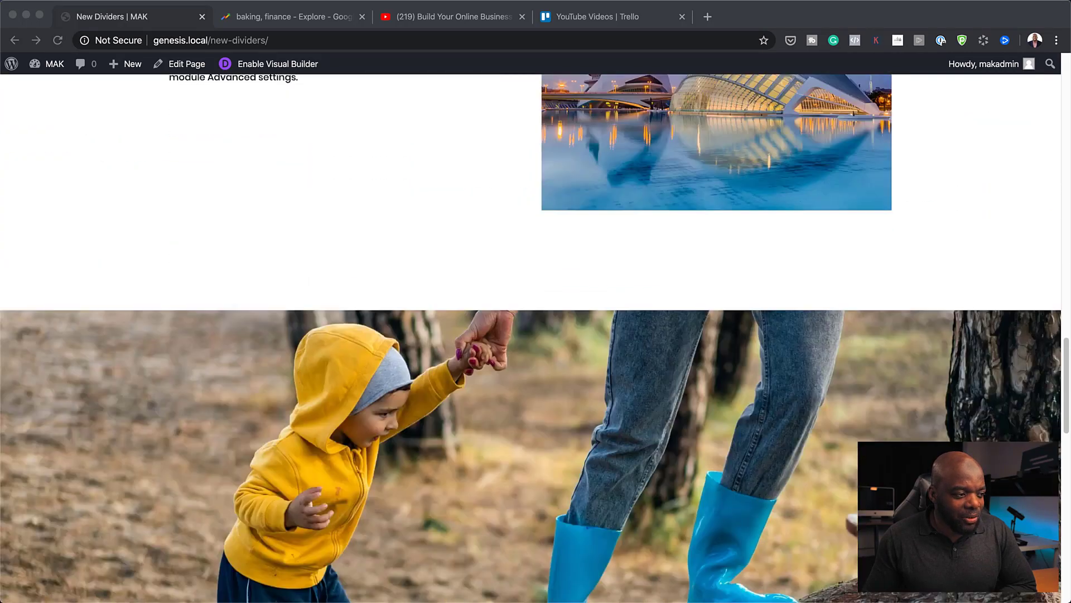
pyautogui.scroll(-5, 530, 335)
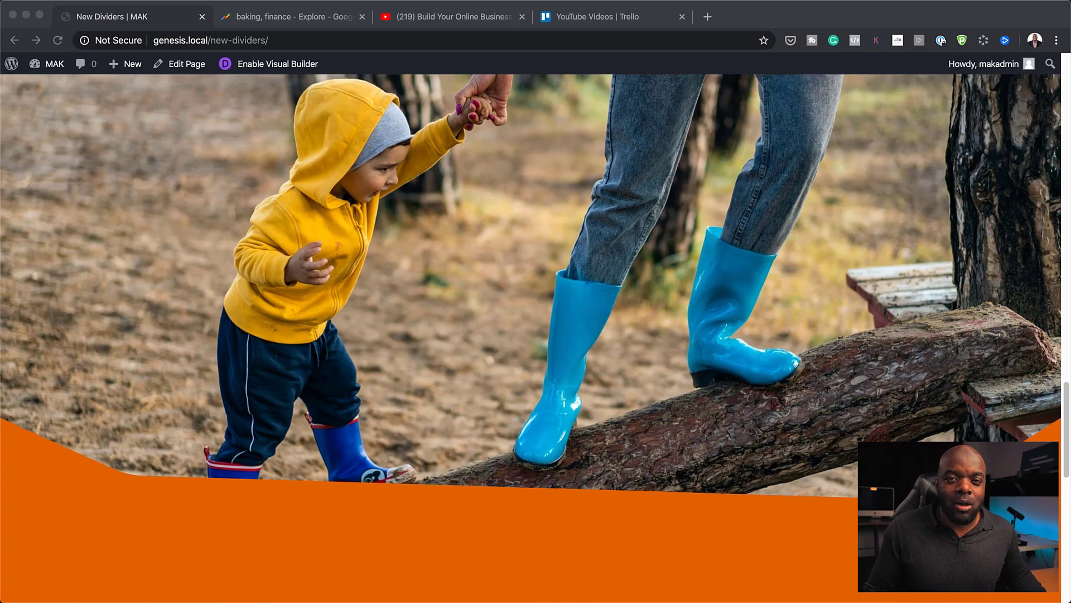
pyautogui.scroll(15, 530, 334)
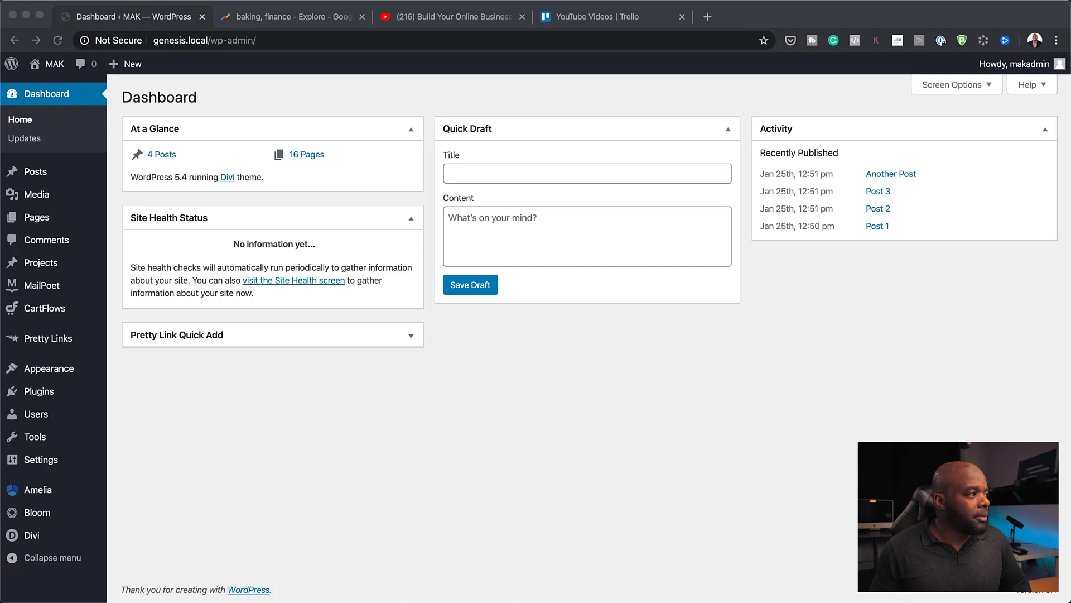
# Create a new page titled "New Dividers" and open it in the Divi Builder.
pyautogui.moveTo(41, 226)
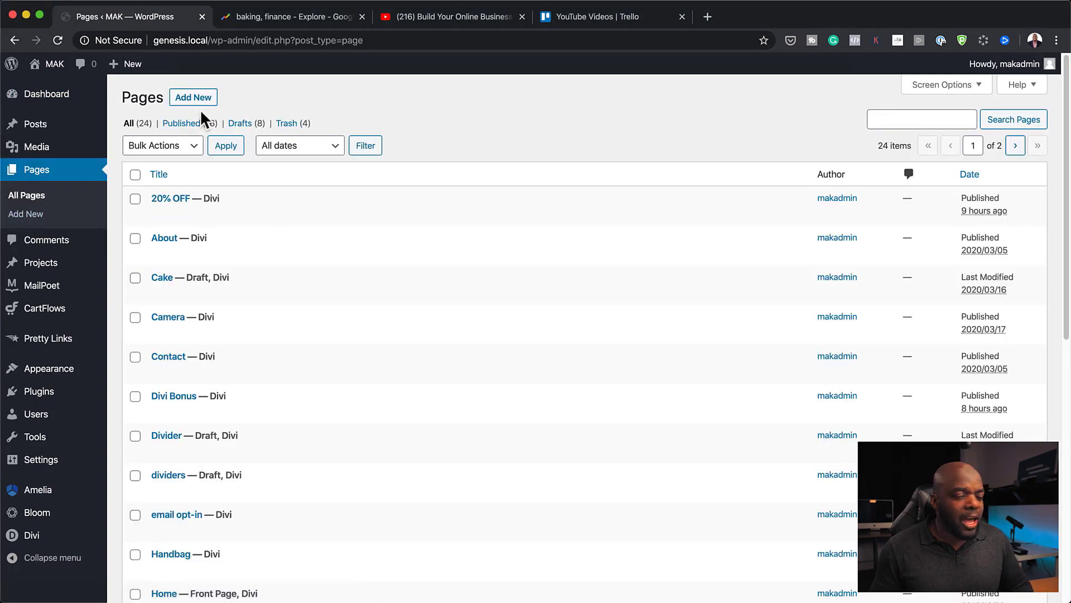
pyautogui.click(203, 98)
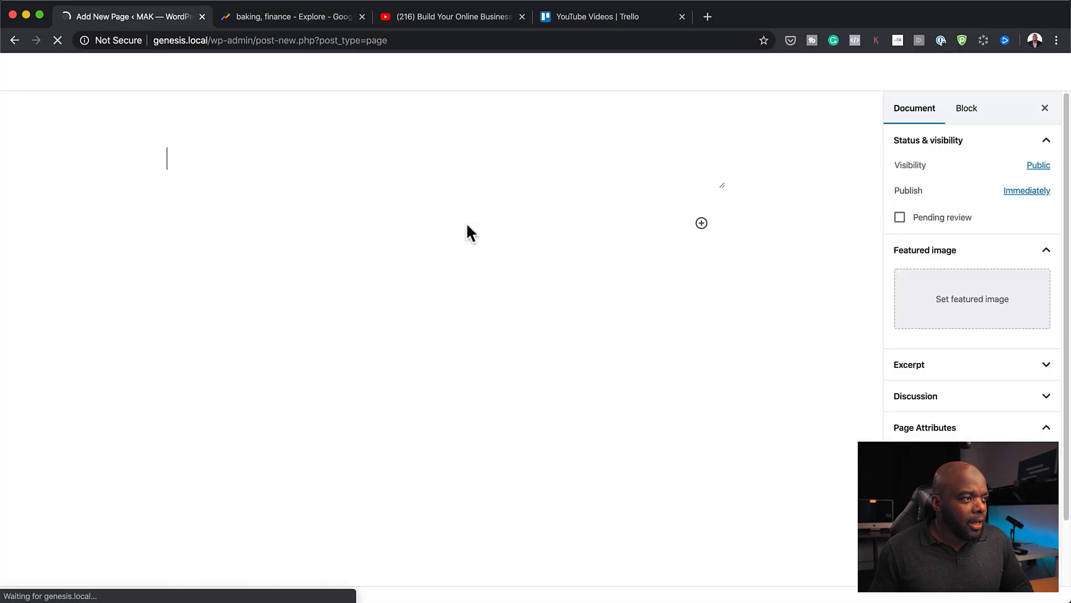
pyautogui.write('N')
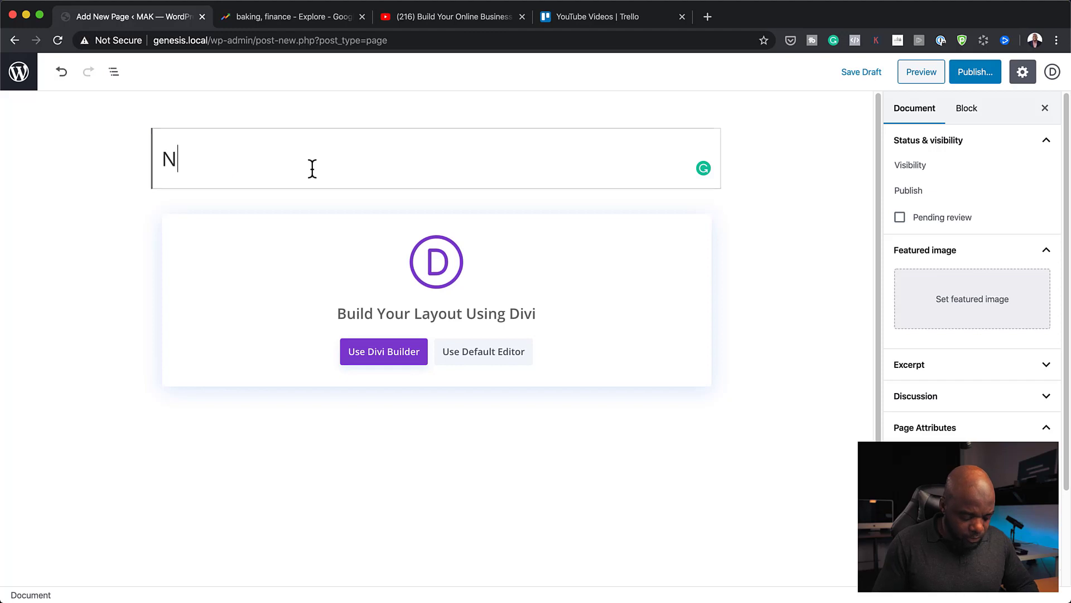
pyautogui.write('ew Divi')
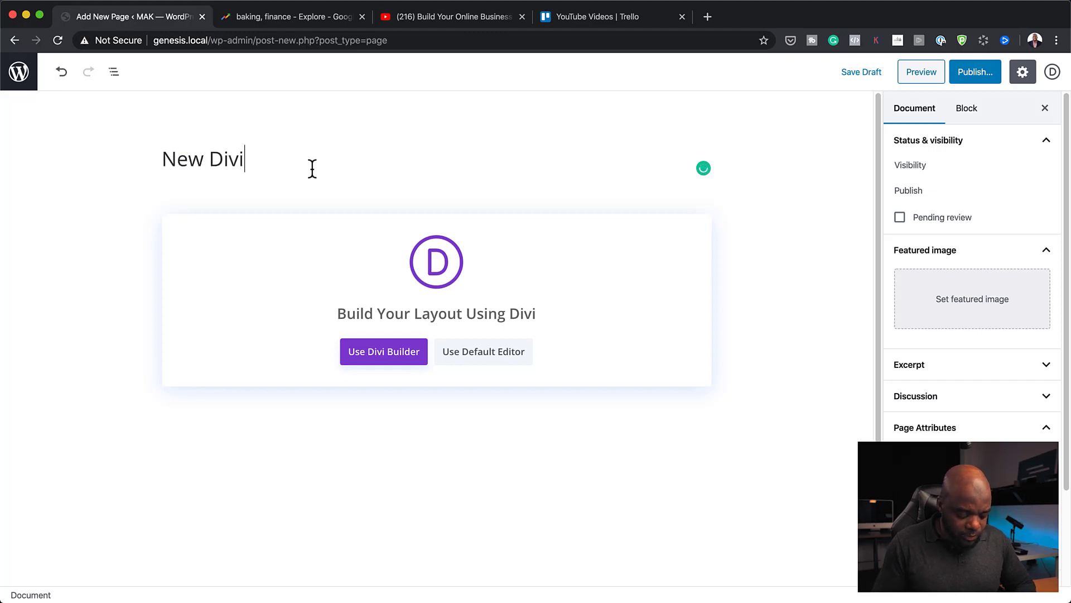
pyautogui.write('ders')
pyautogui.click(370, 349)
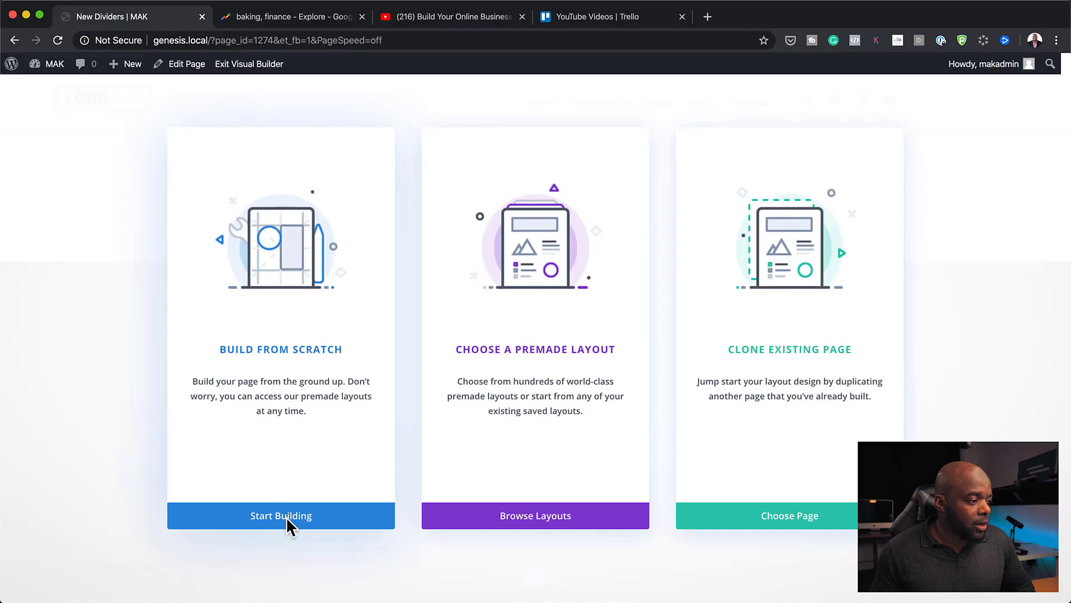
# Start building the page from scratch with a single-column row, without inserting a module.
pyautogui.click(288, 525)
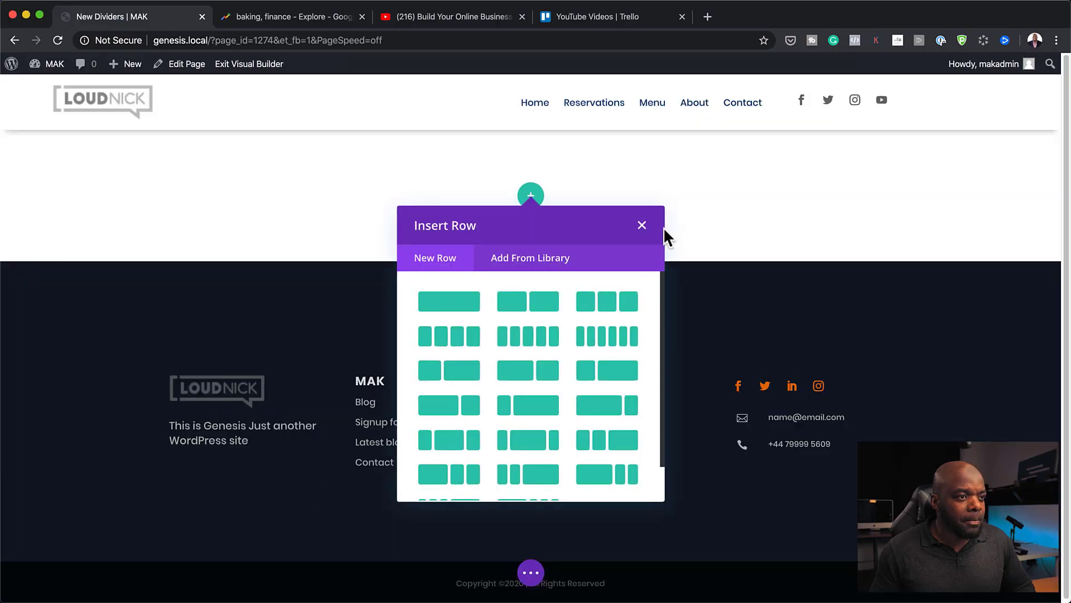
pyautogui.click(472, 306)
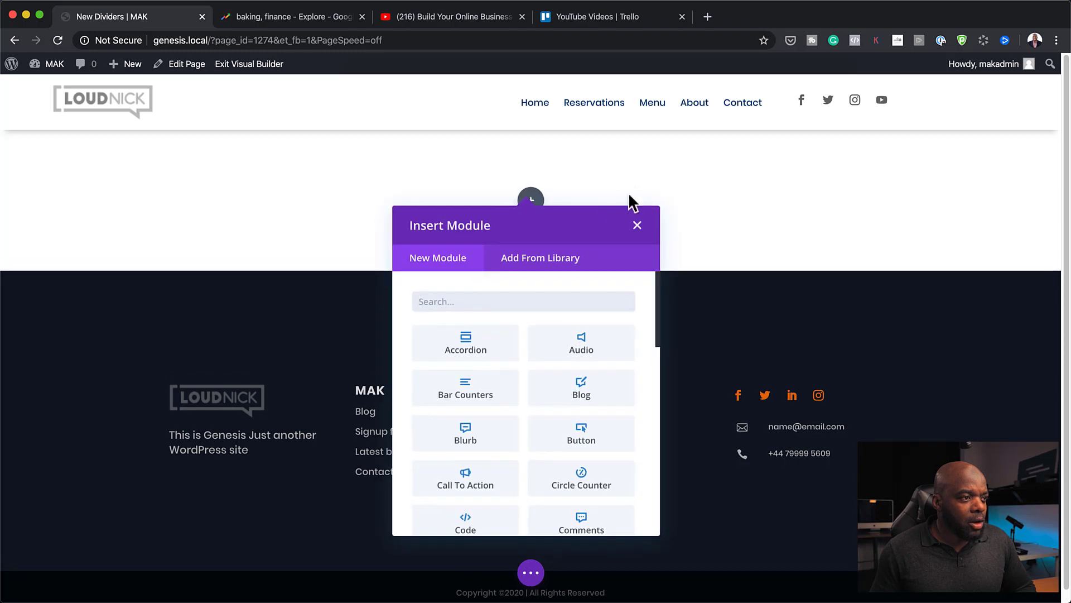
pyautogui.click(637, 226)
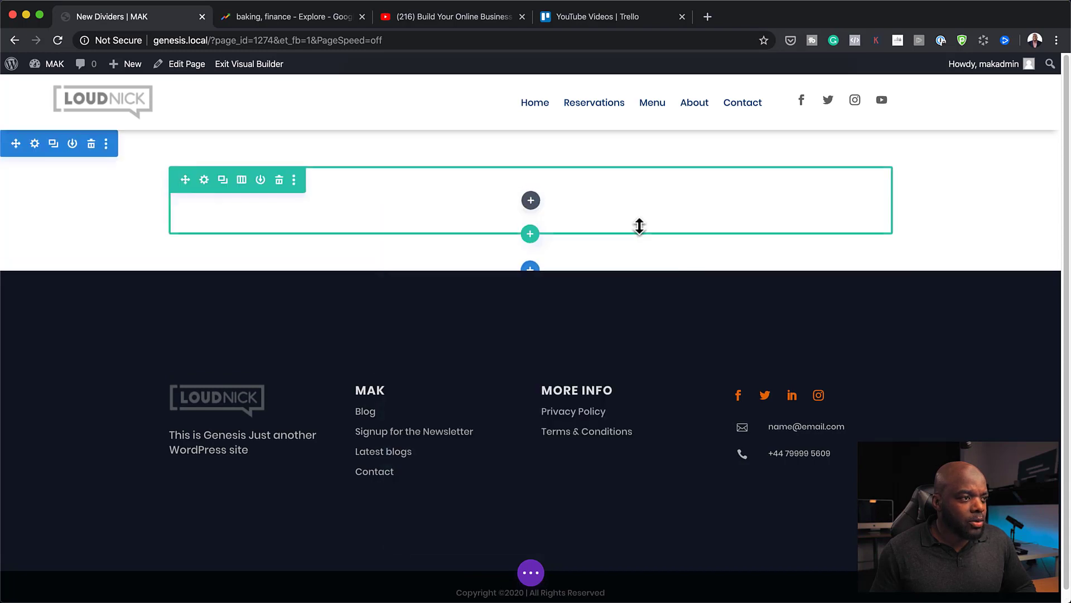
# Set the section's background image to man-kite-surfing-1604869.jpg from the media library and save the section settings.
pyautogui.click(35, 147)
pyautogui.click(69, 209)
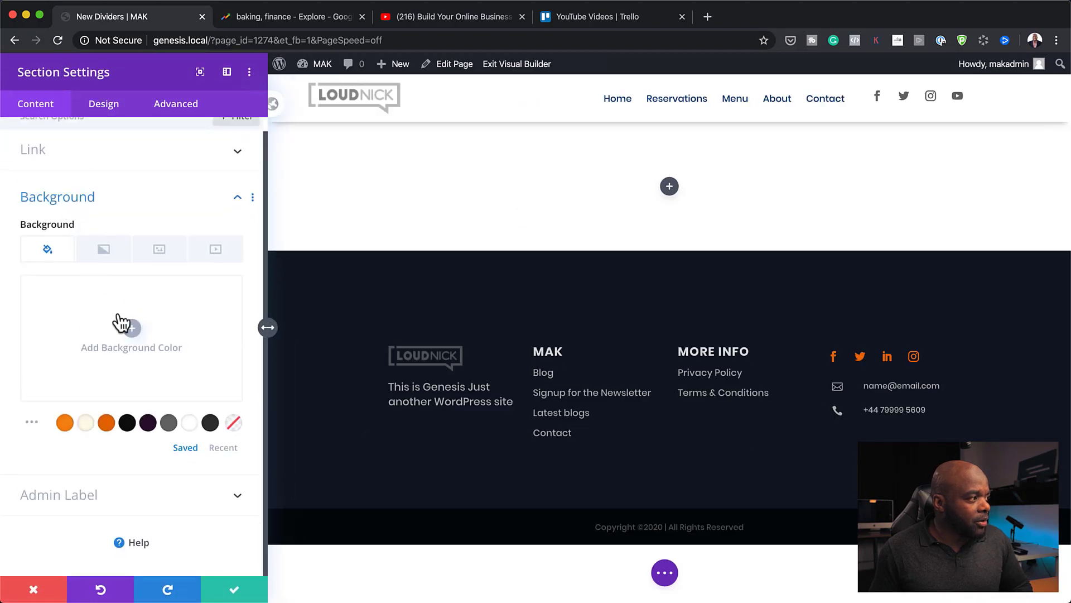
pyautogui.click(162, 255)
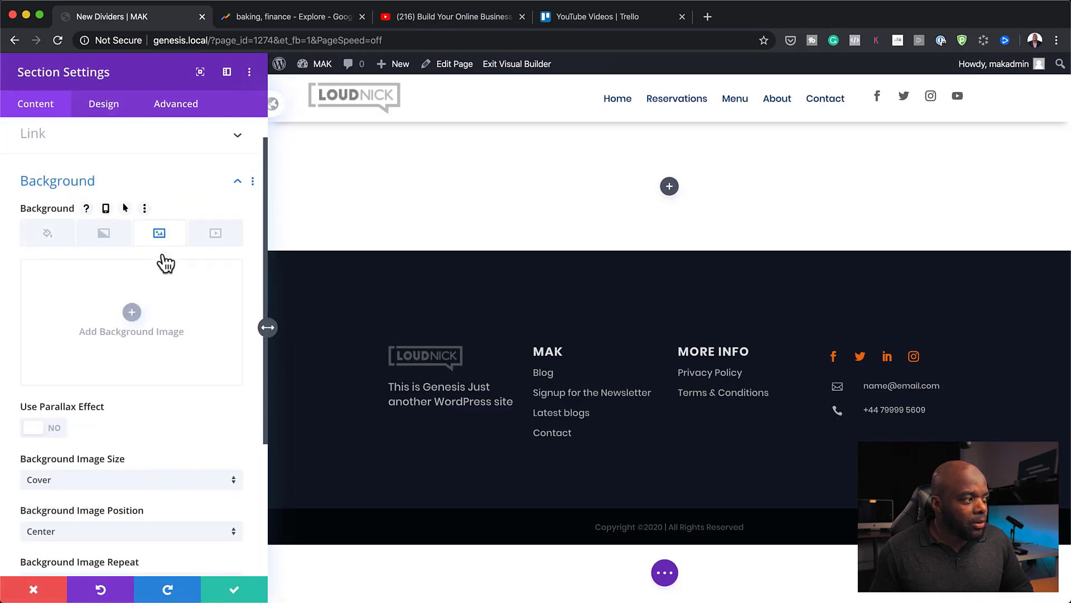
pyautogui.click(131, 315)
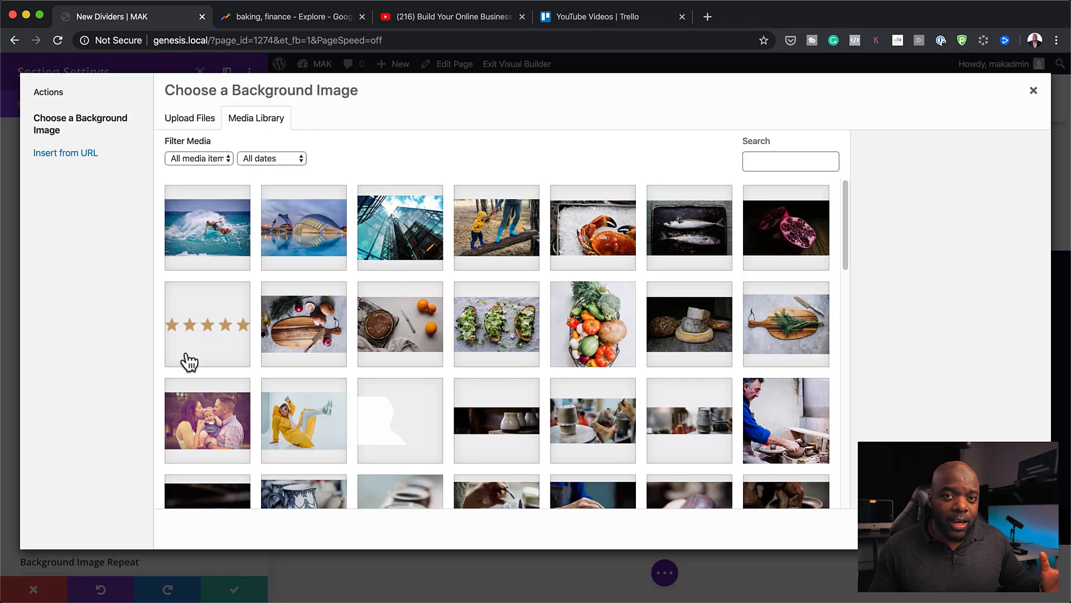
pyautogui.click(229, 247)
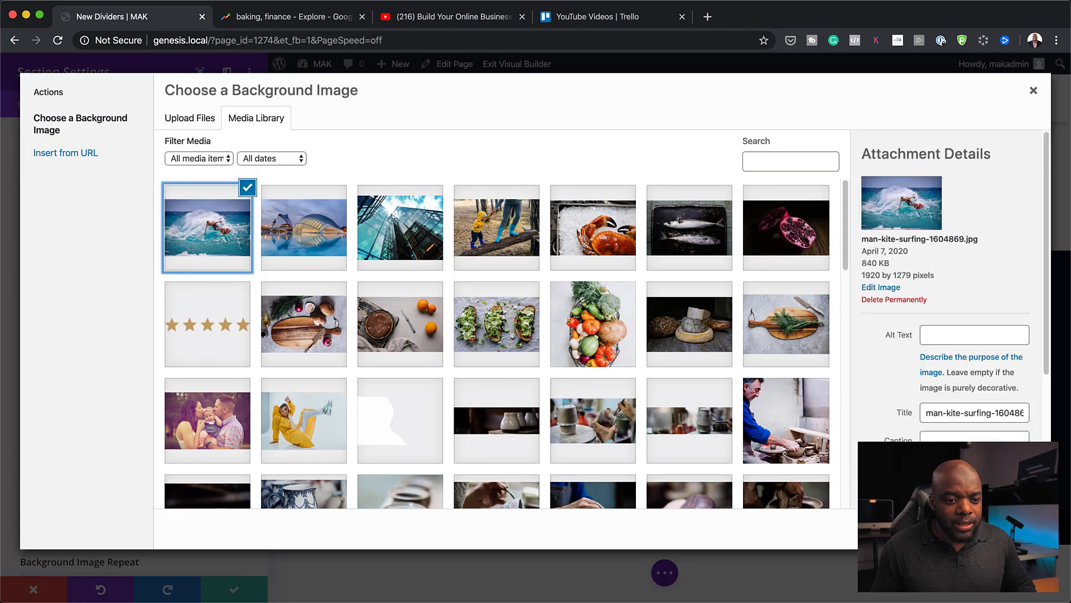
pyautogui.click(999, 528)
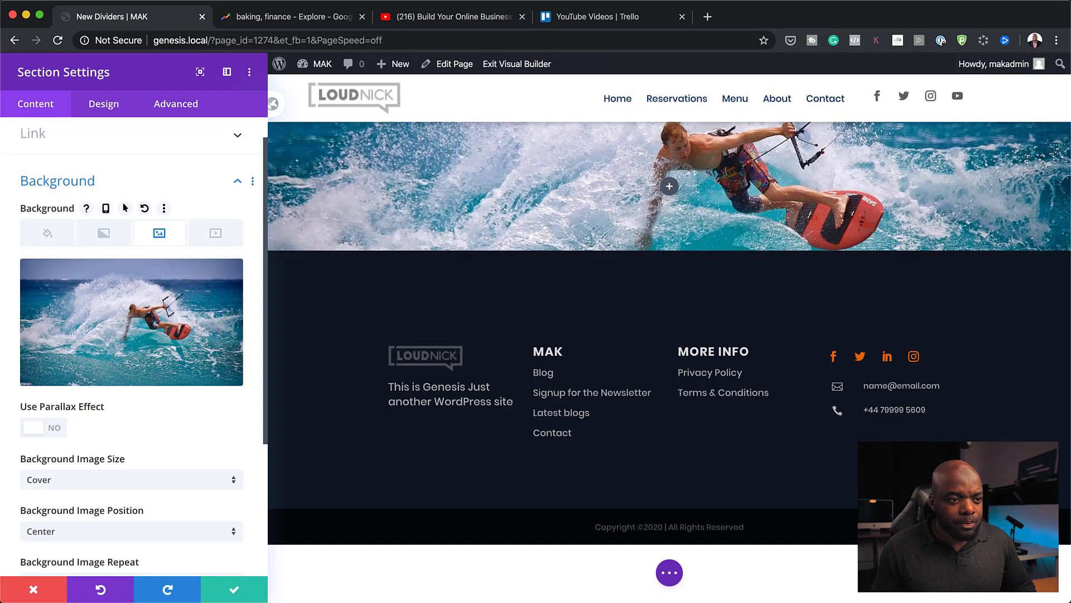
pyautogui.click(234, 592)
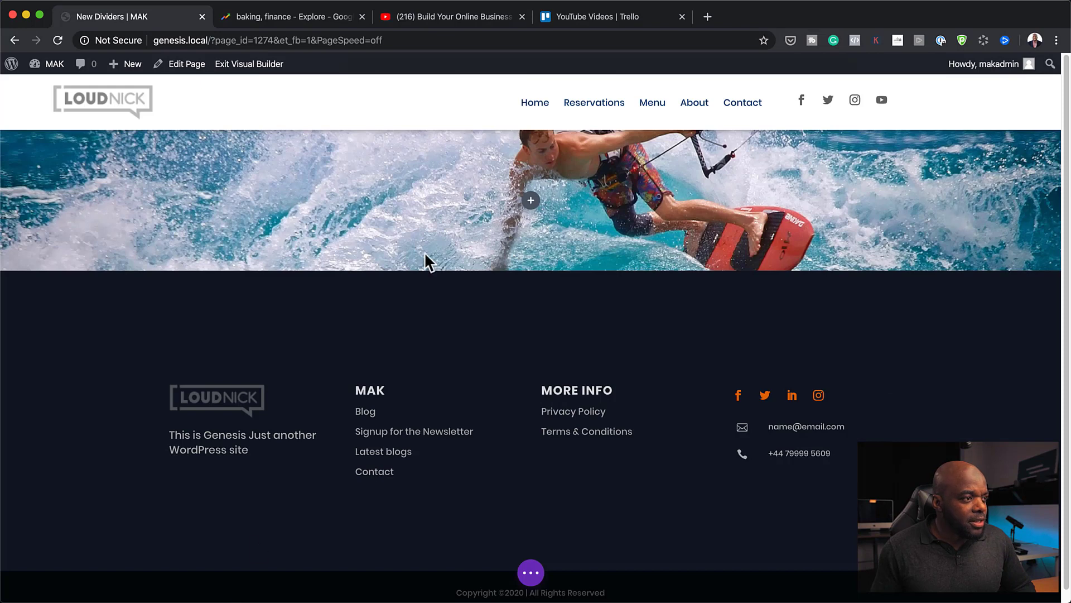
# Insert a Divider module into the row and turn off its Show Divider option.
pyautogui.click(530, 201)
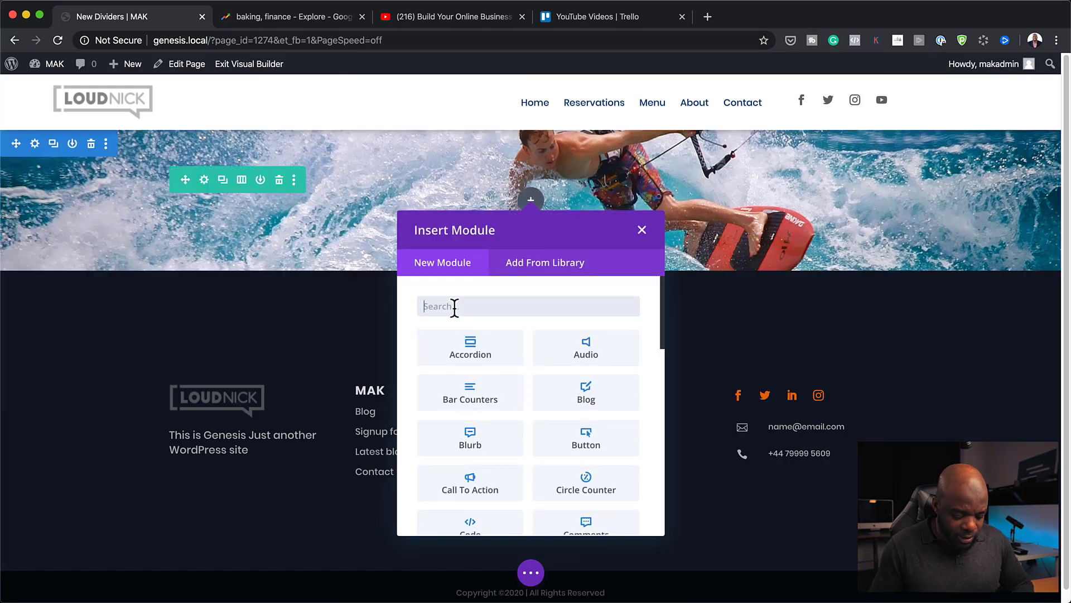
pyautogui.write('divi')
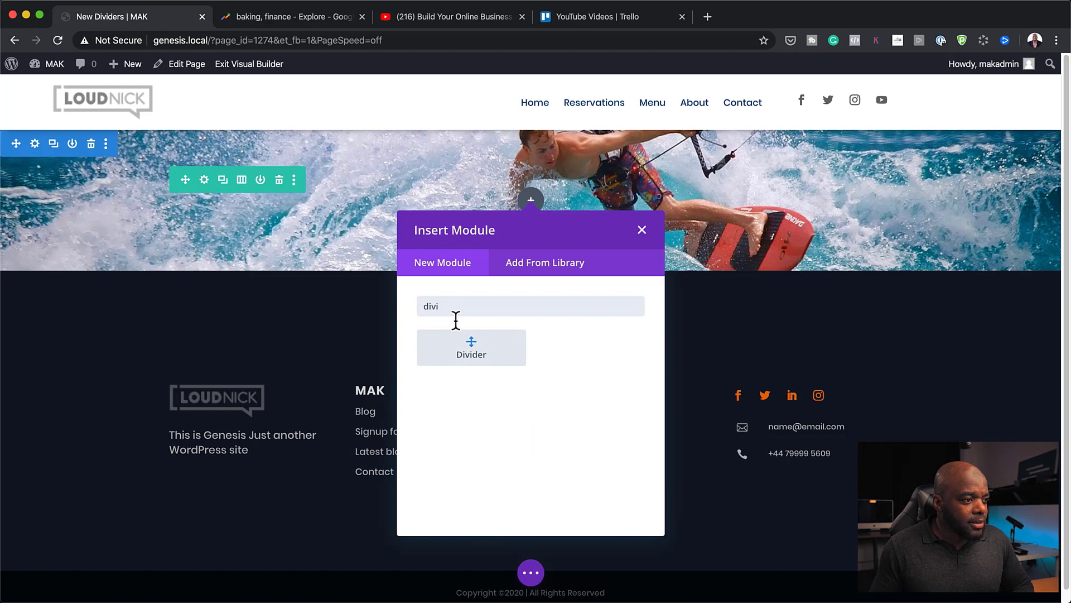
pyautogui.click(477, 347)
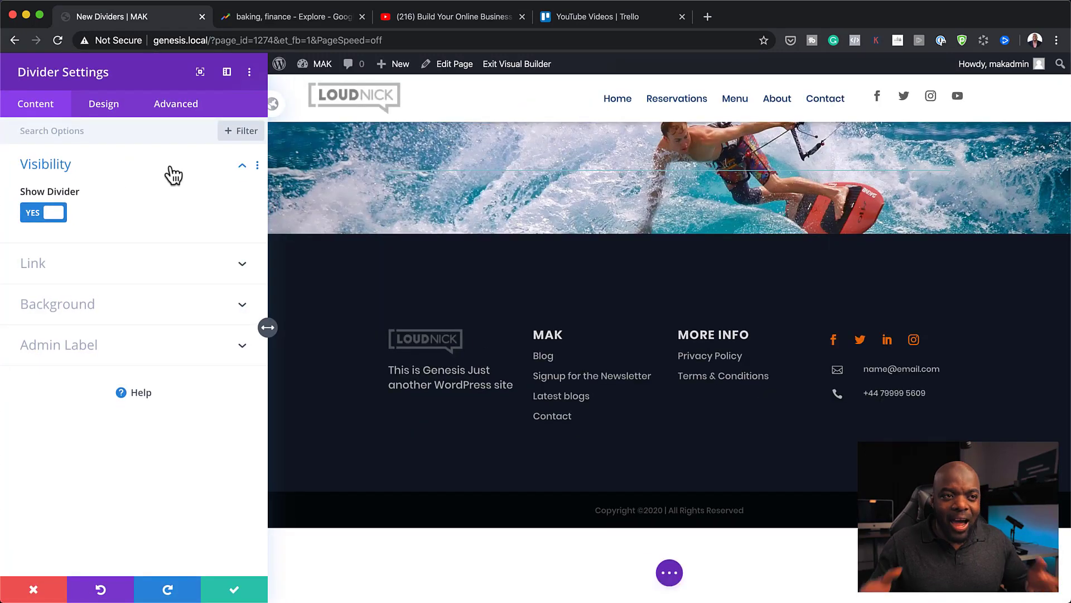
pyautogui.click(32, 222)
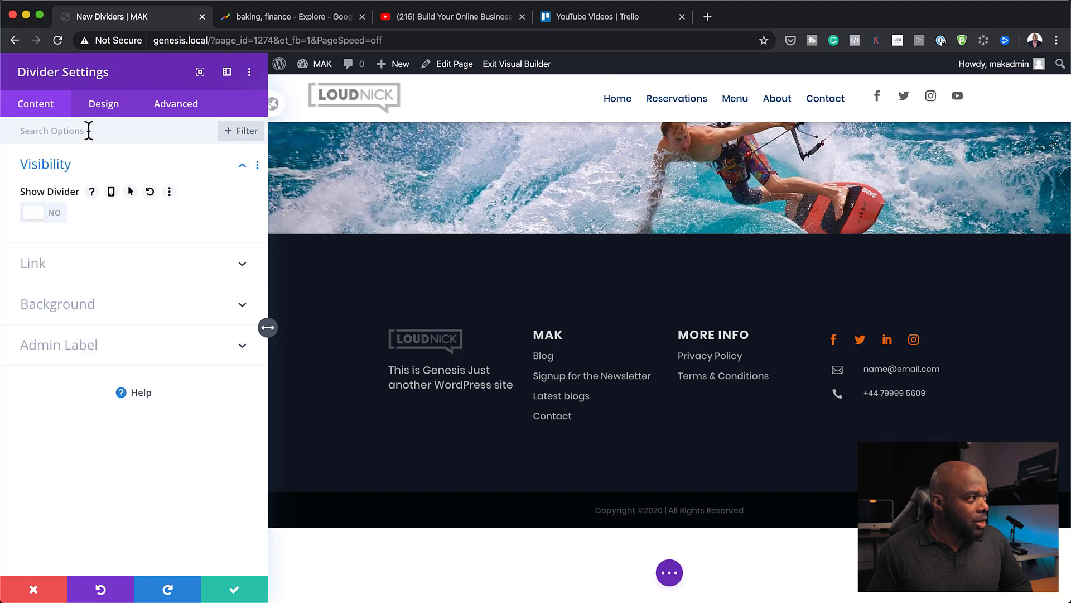
# Set the Divider module's height to 12vw and save its settings.
pyautogui.click(105, 103)
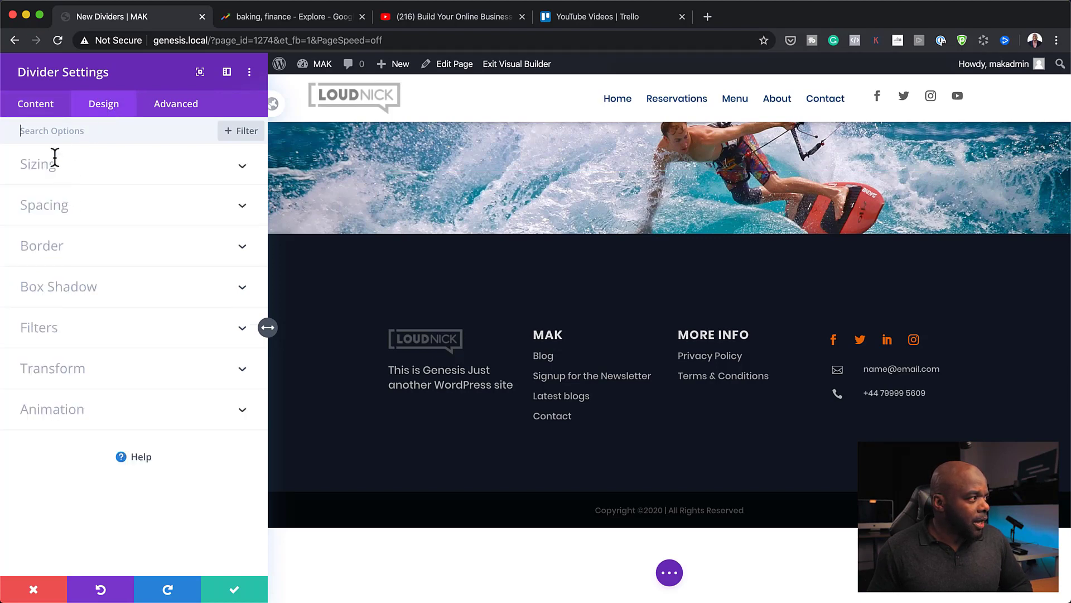
pyautogui.click(53, 177)
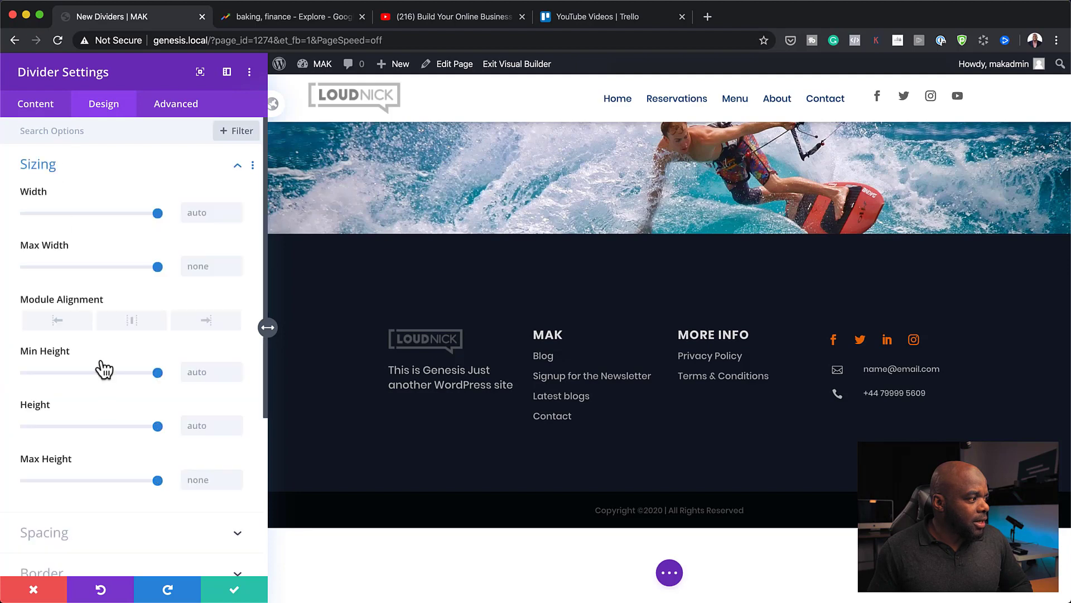
pyautogui.click(199, 427)
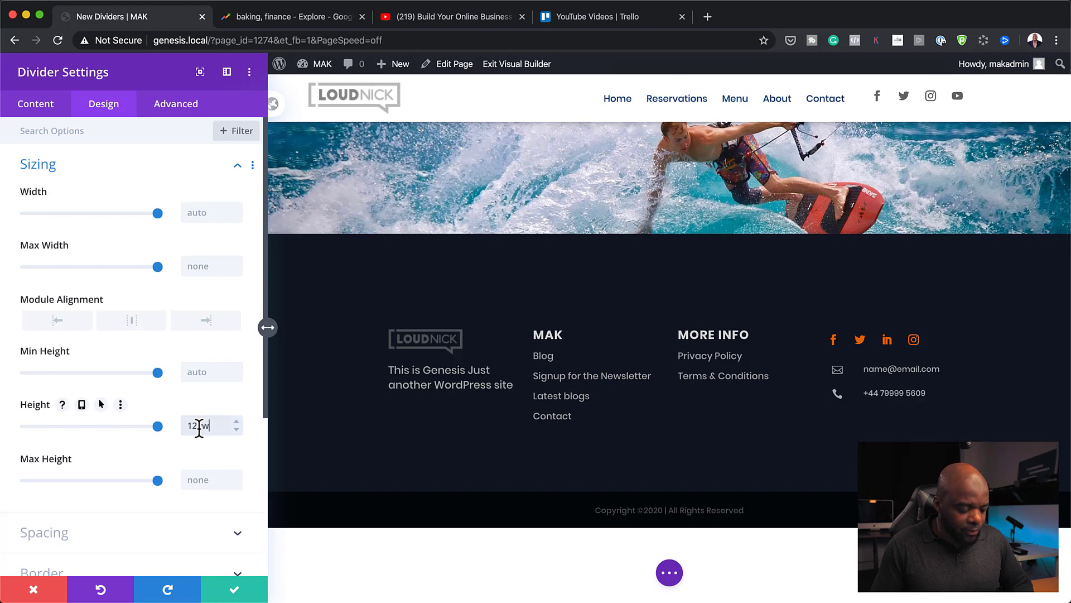
pyautogui.write('12vw')
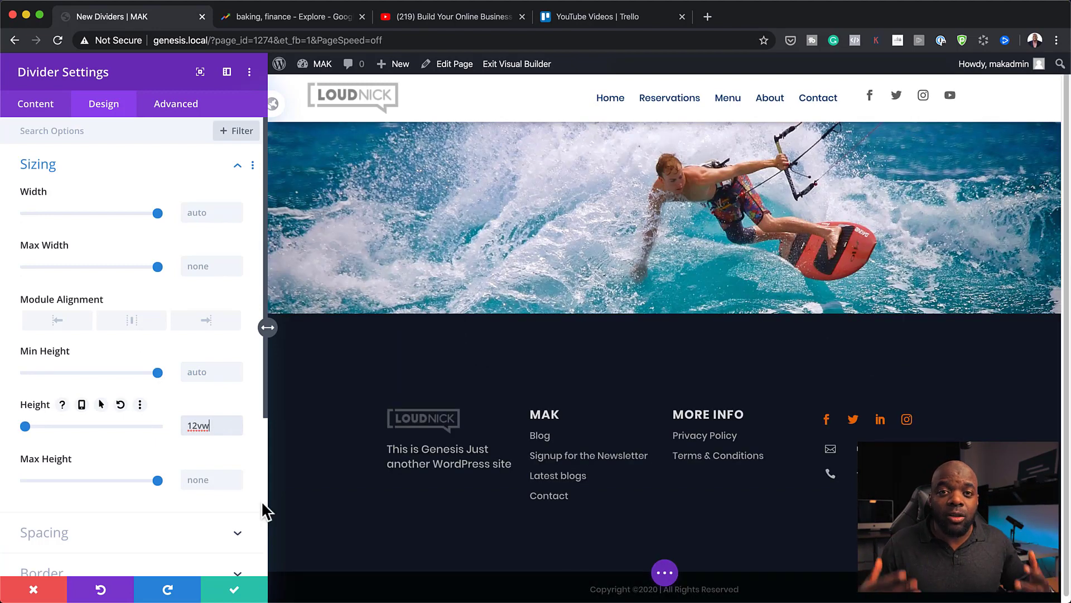
pyautogui.click(239, 592)
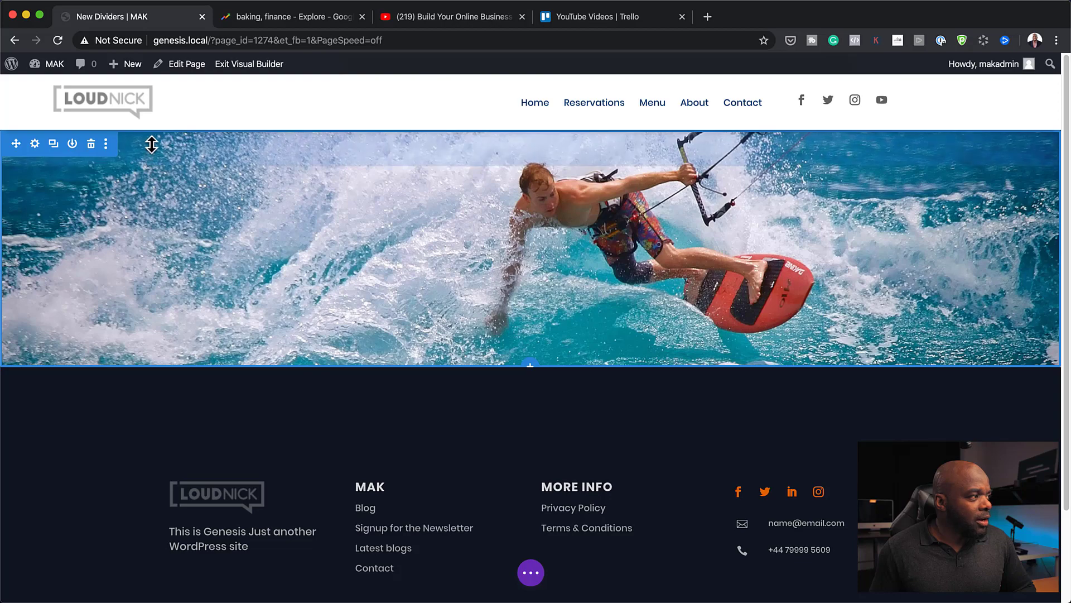
# Increase the kite-surfing section's top padding to about 200 px.
pyautogui.moveTo(153, 150); pyautogui.dragTo(160, 245)
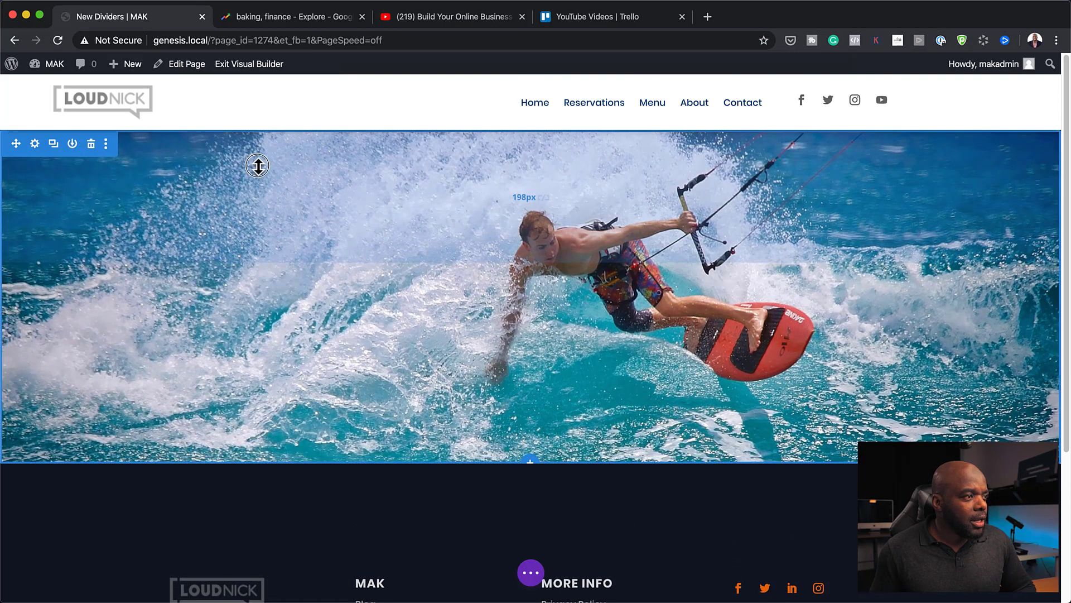
pyautogui.moveTo(259, 167); pyautogui.dragTo(260, 170)
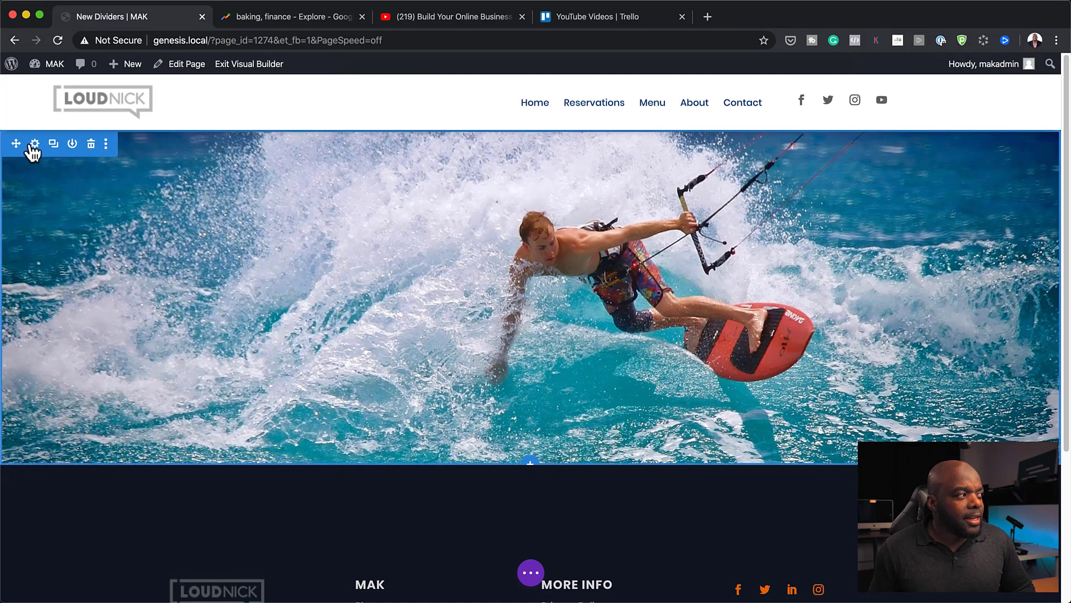
# Give the kite-surfing section a bottom divider in the solid single-layer wave style with uneven humps.
pyautogui.click(35, 145)
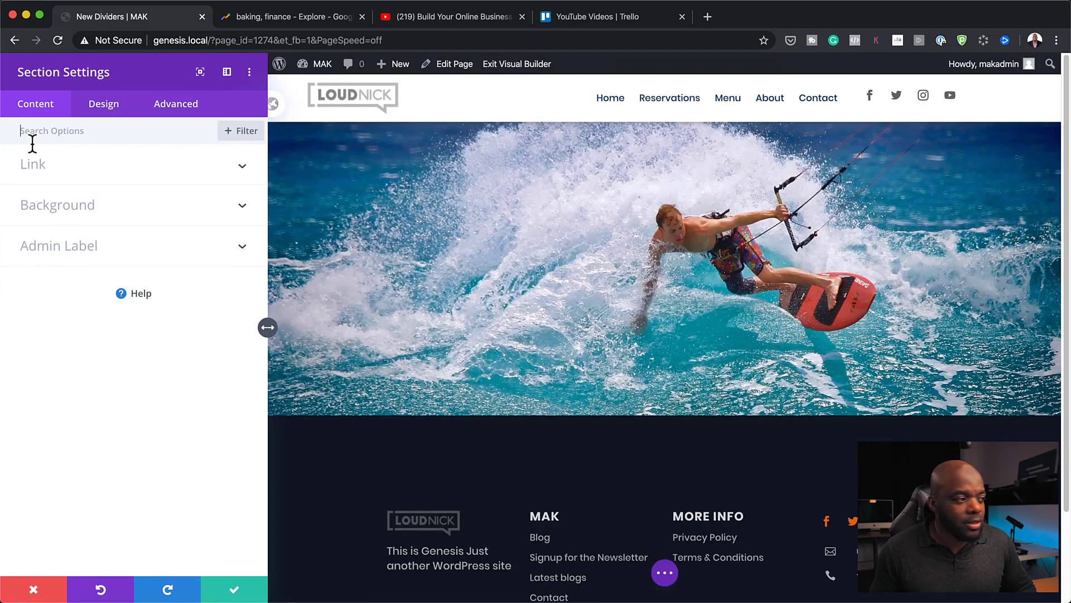
pyautogui.click(89, 112)
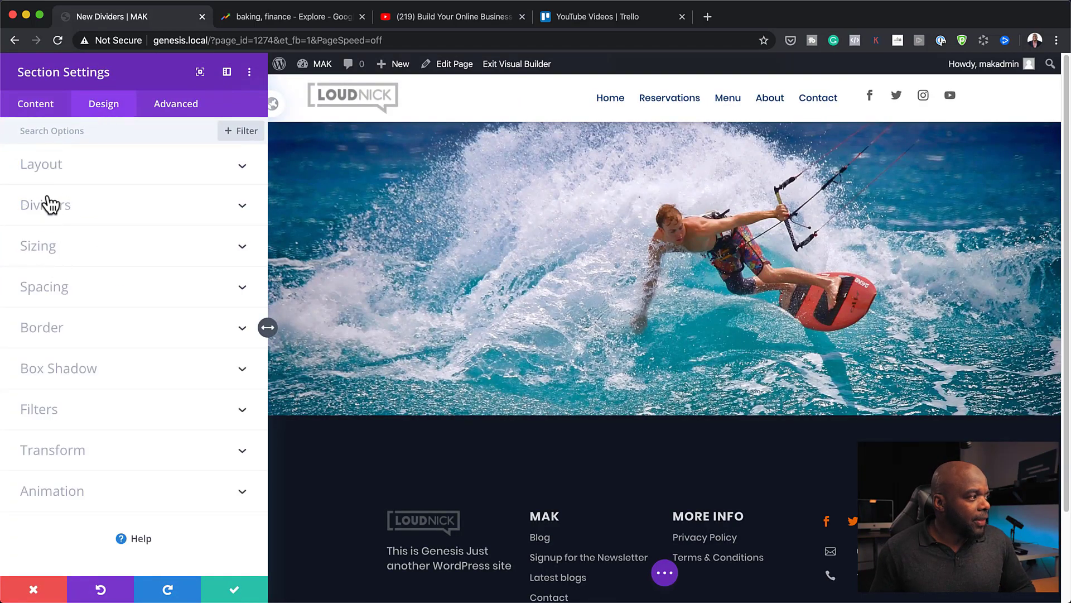
pyautogui.click(46, 206)
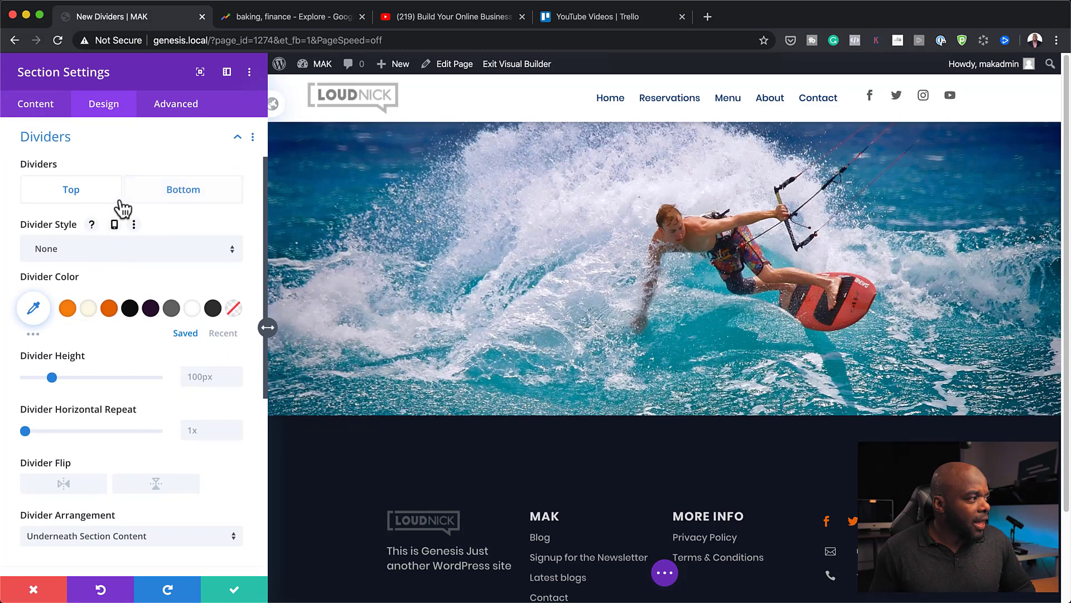
pyautogui.click(159, 194)
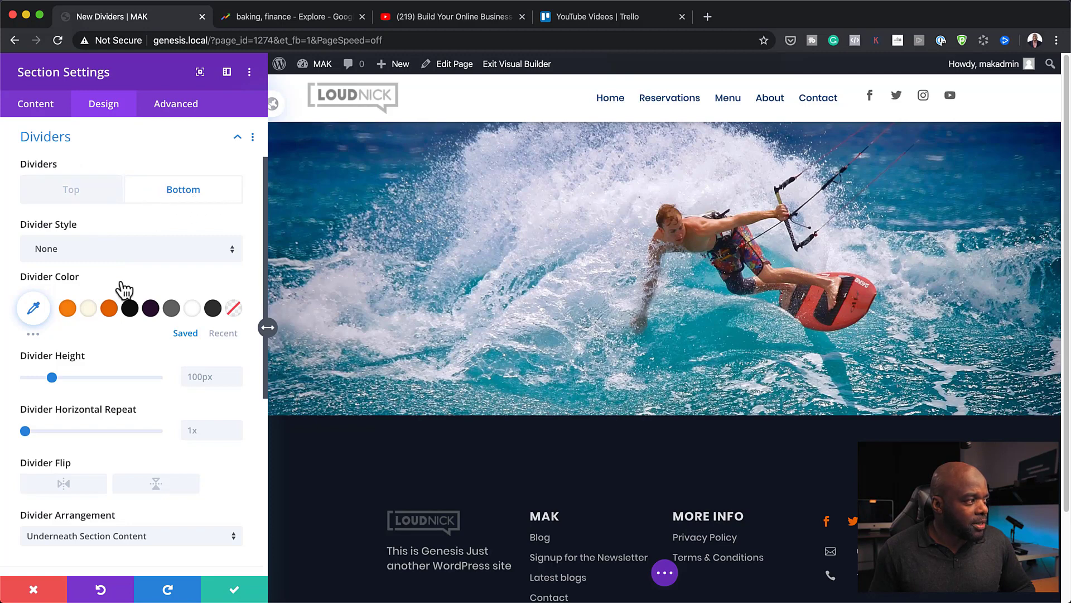
pyautogui.click(126, 261)
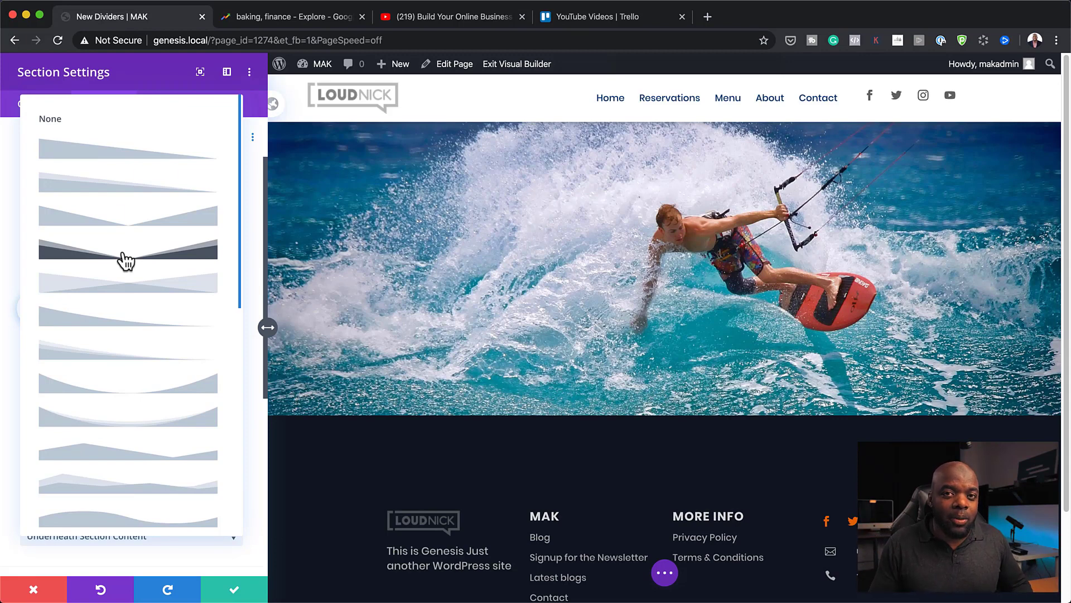
pyautogui.scroll(-5, 132, 346)
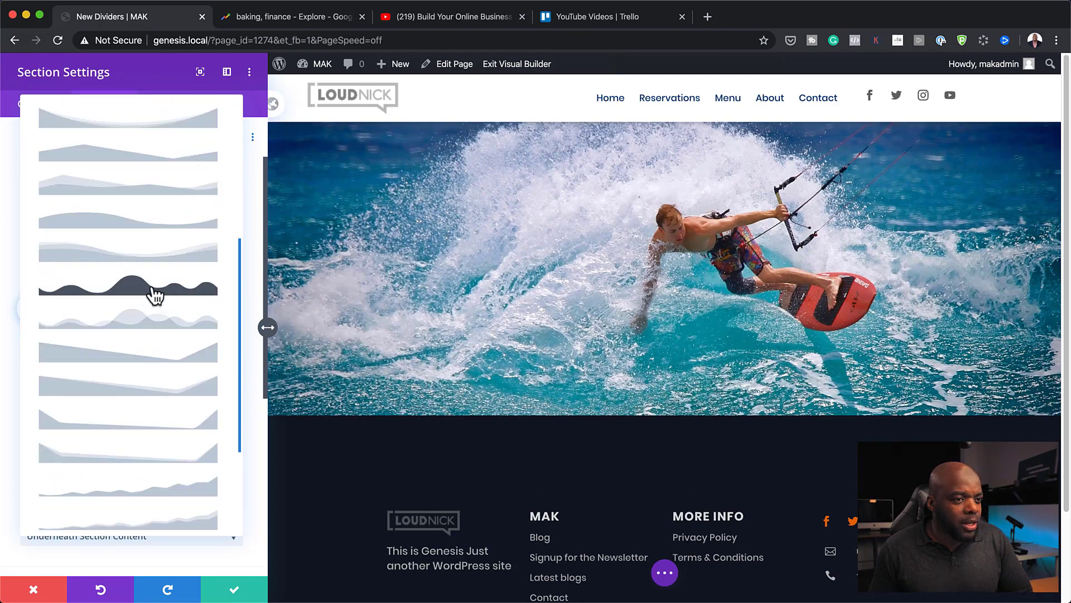
pyautogui.click(155, 294)
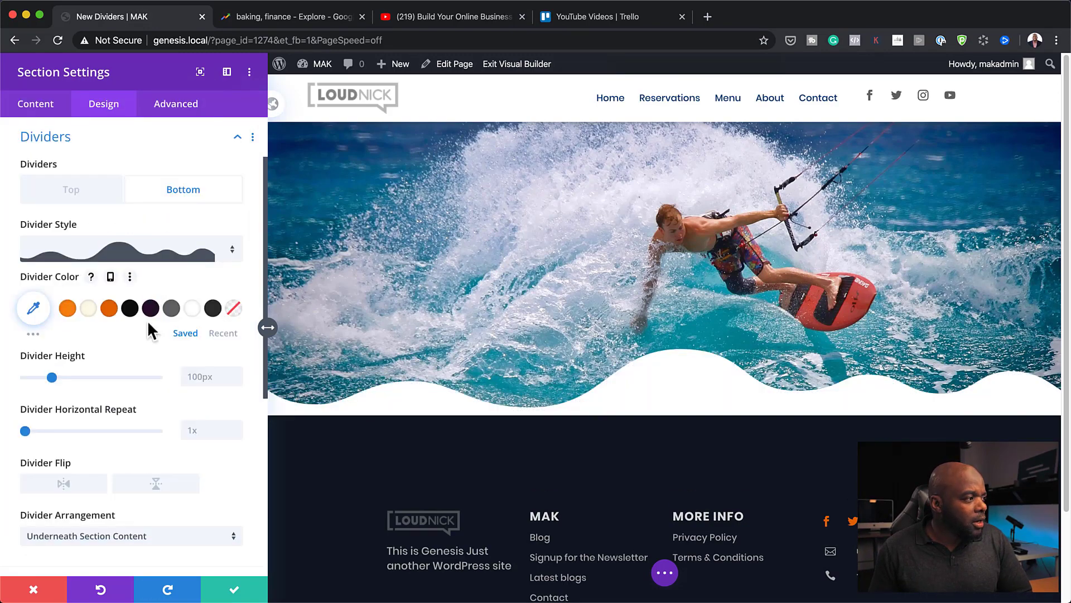
# Change the bottom divider to the layered, semi-transparent version of the uneven wave style and save the section settings.
pyautogui.click(202, 249)
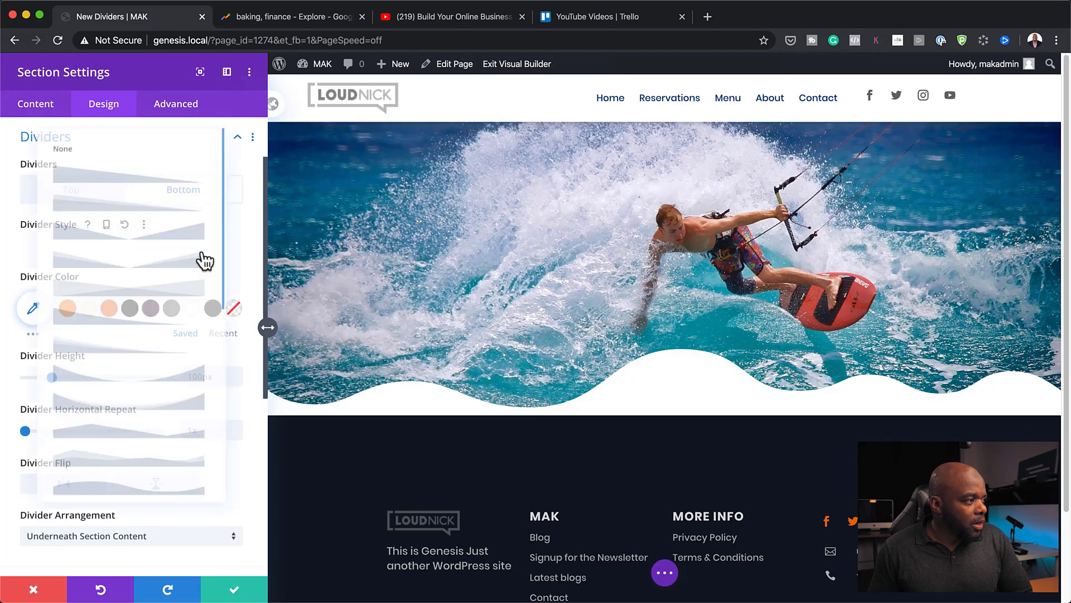
pyautogui.scroll(-2, 161, 512)
pyautogui.scroll(-3, 151, 485)
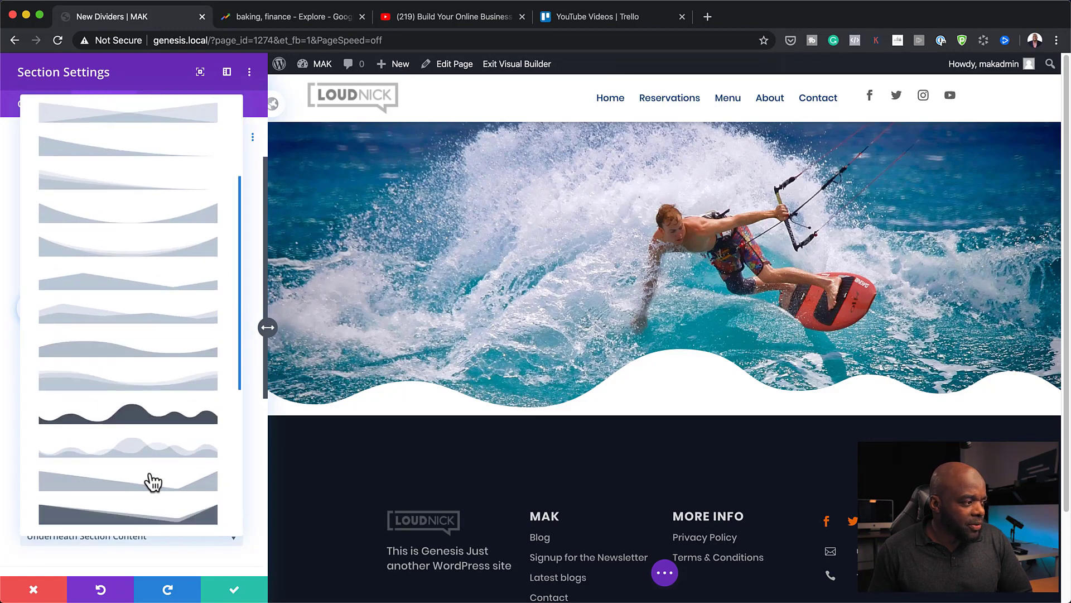
pyautogui.click(140, 451)
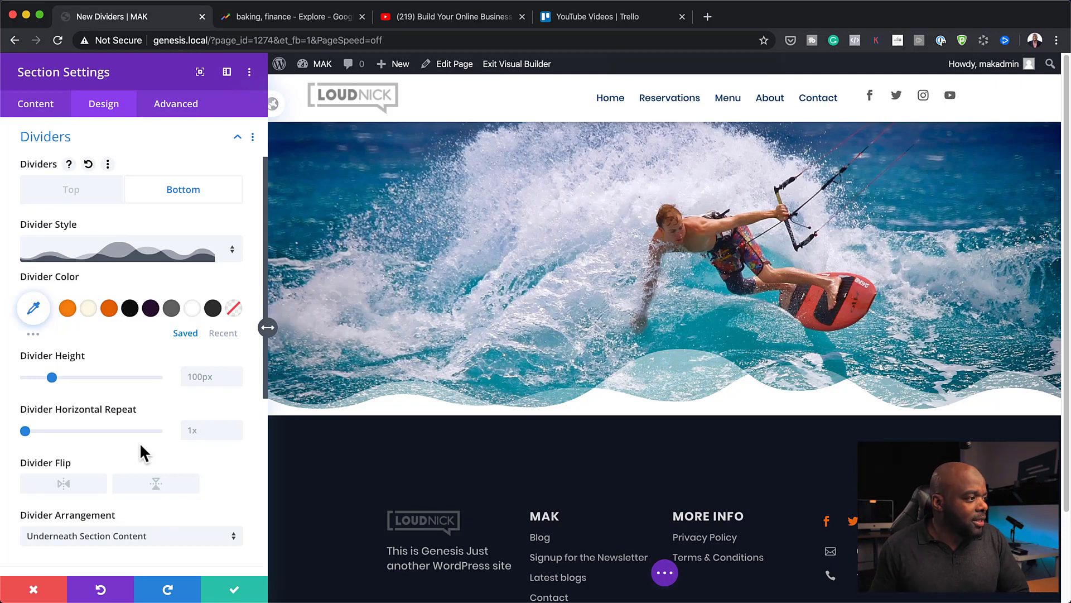
pyautogui.click(159, 266)
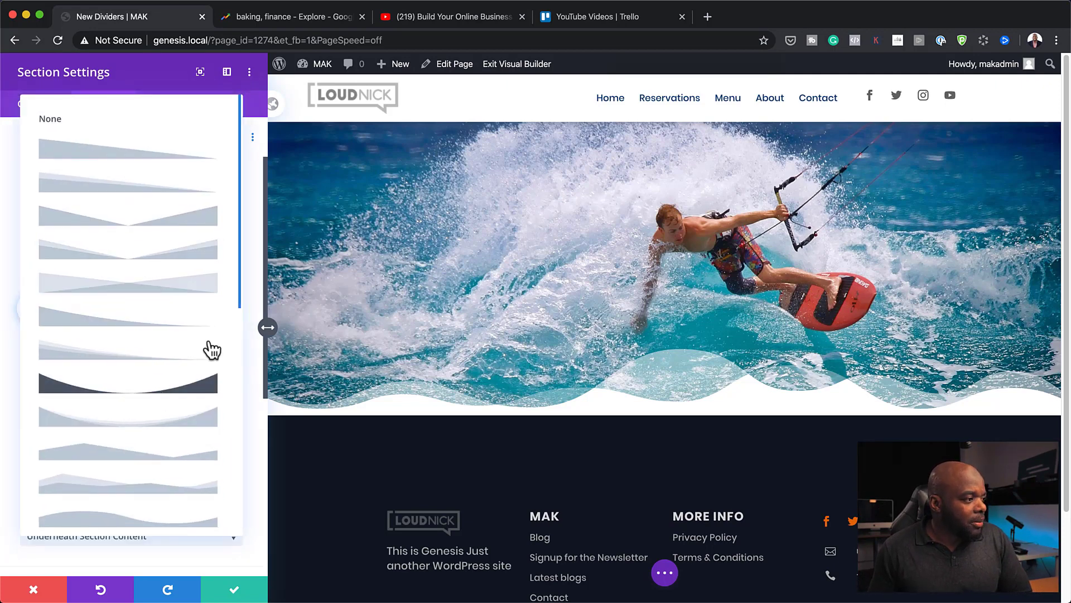
pyautogui.click(260, 373)
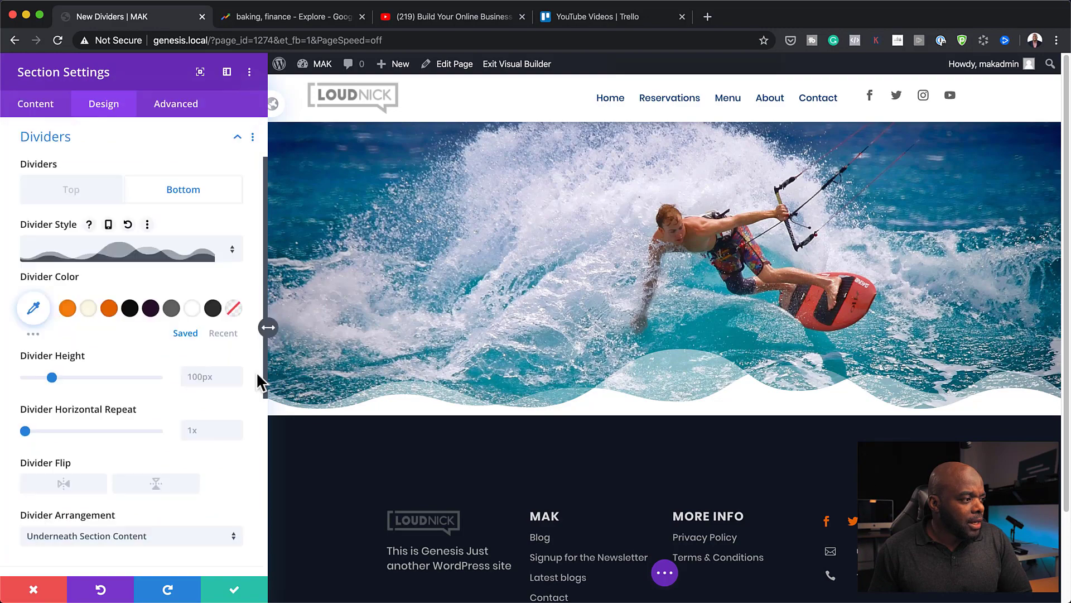
pyautogui.click(236, 589)
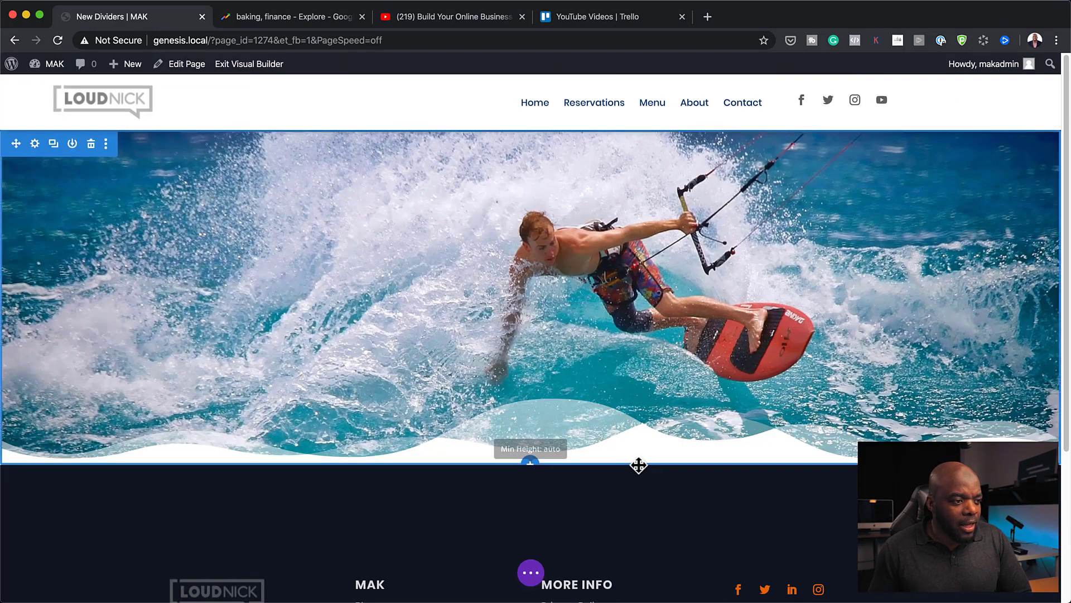
# Insert a regular section with a row of two equal columns below the kite-surfing section.
pyautogui.scroll(-4, 684, 445)
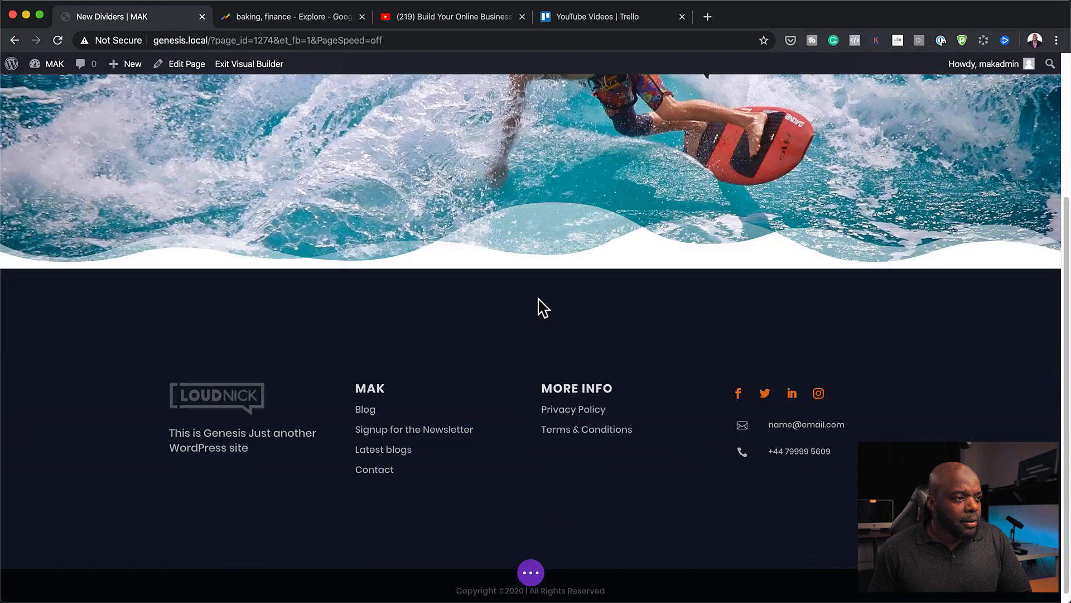
pyautogui.click(530, 265)
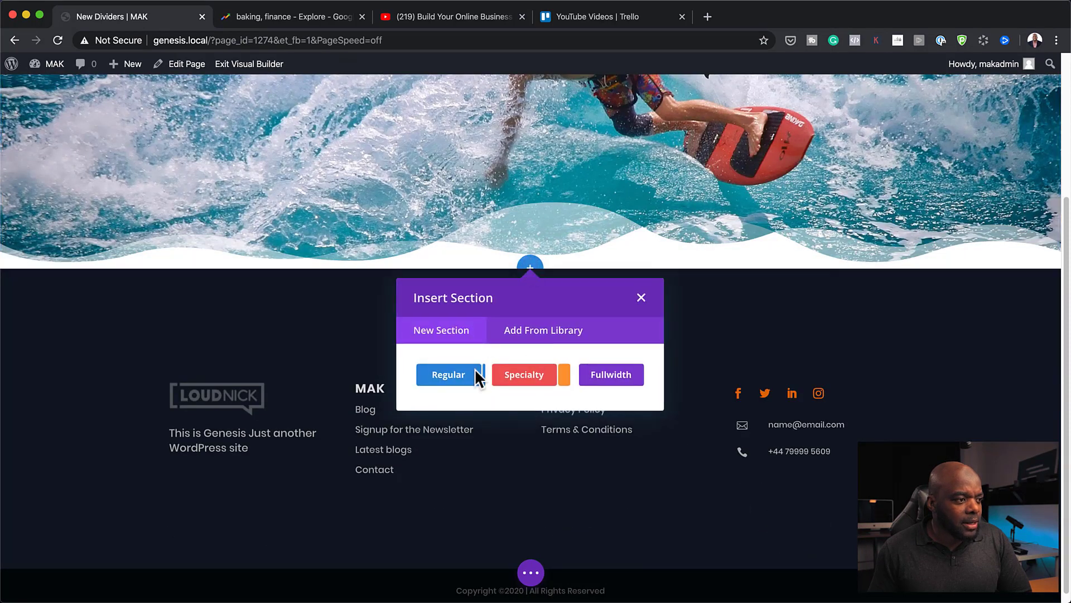
pyautogui.click(461, 378)
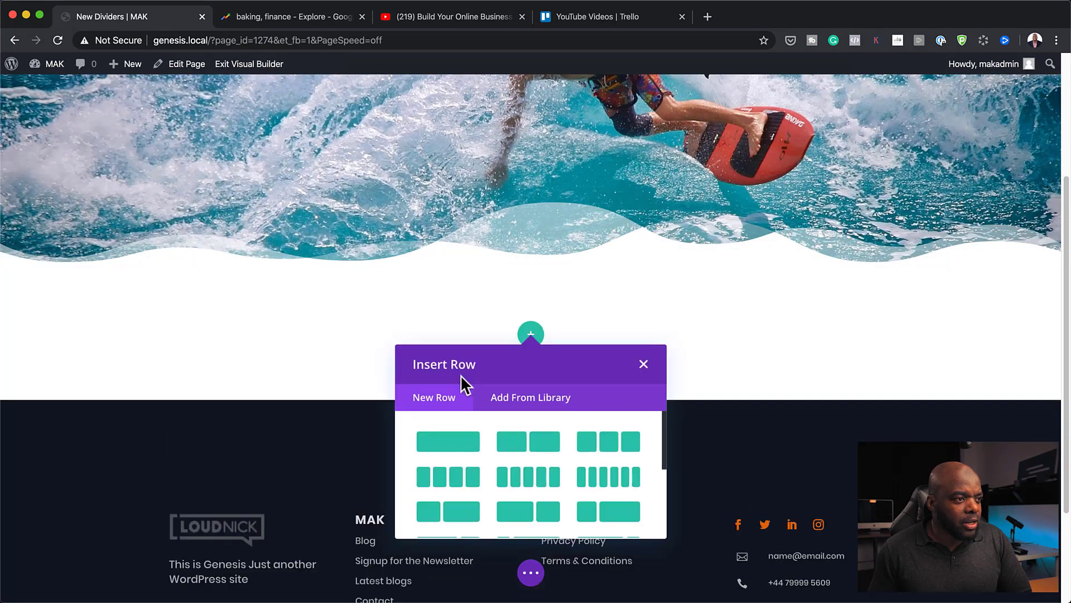
pyautogui.click(545, 446)
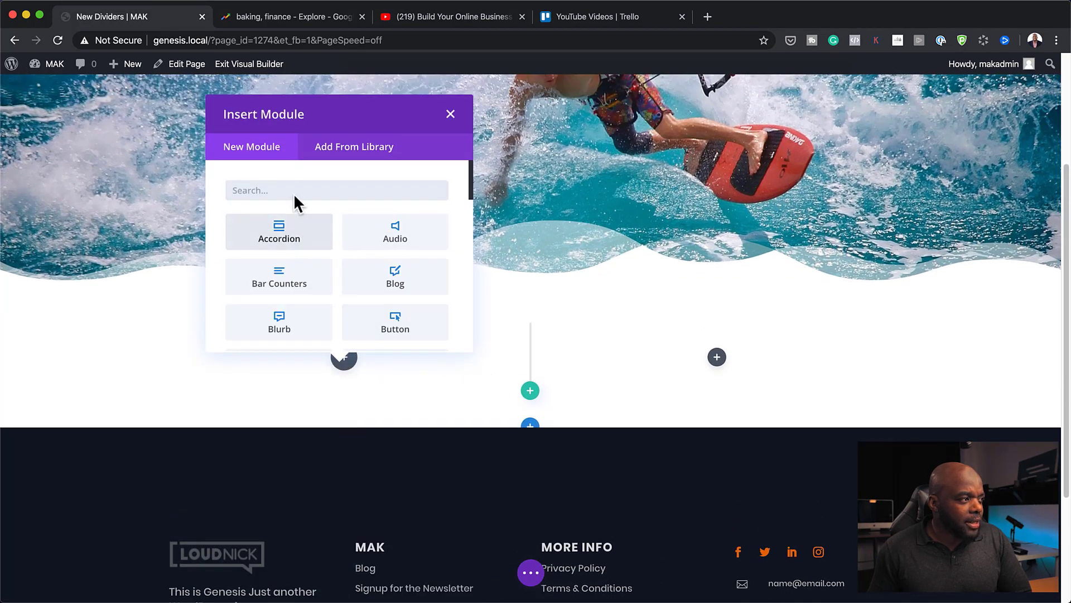
# Add a Text module with its placeholder content to the row's first column and save it.
pyautogui.write('text')
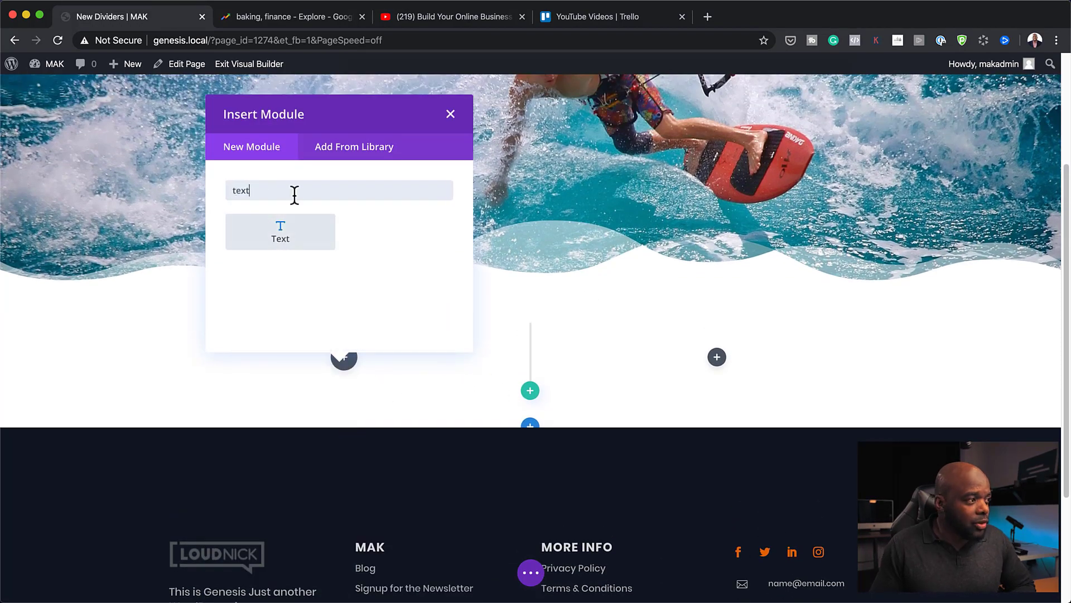
pyautogui.click(308, 230)
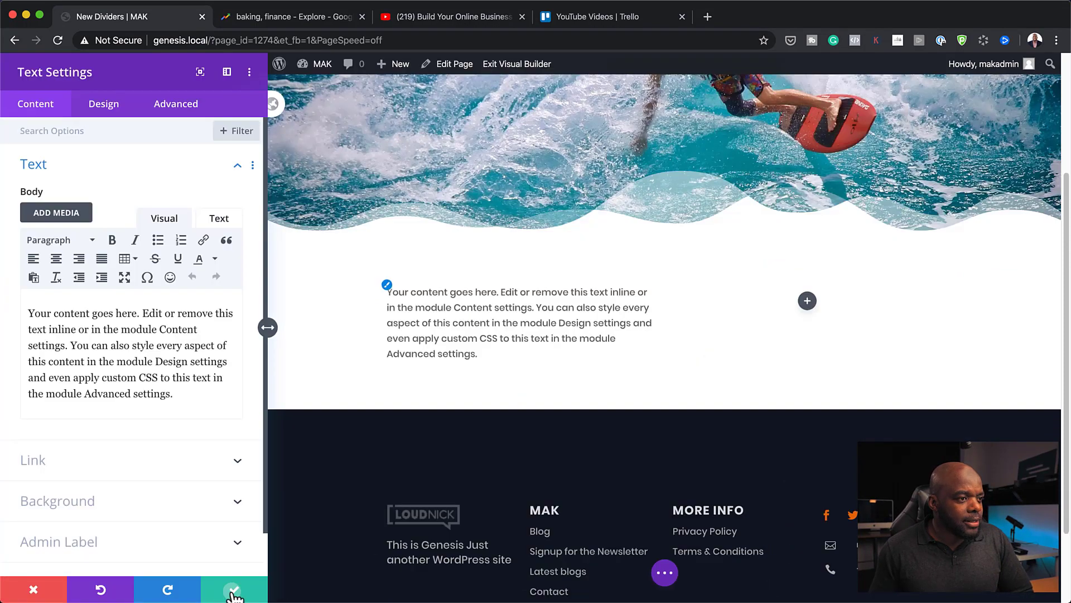
pyautogui.click(233, 592)
# Insert an Image module into the row's second column.
pyautogui.click(718, 364)
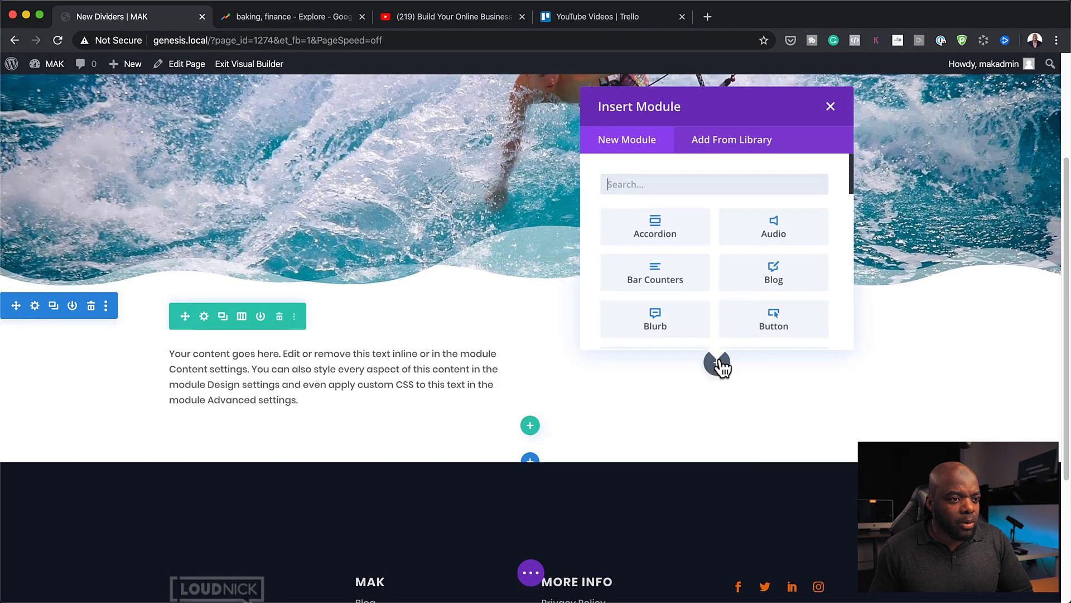
pyautogui.write('image')
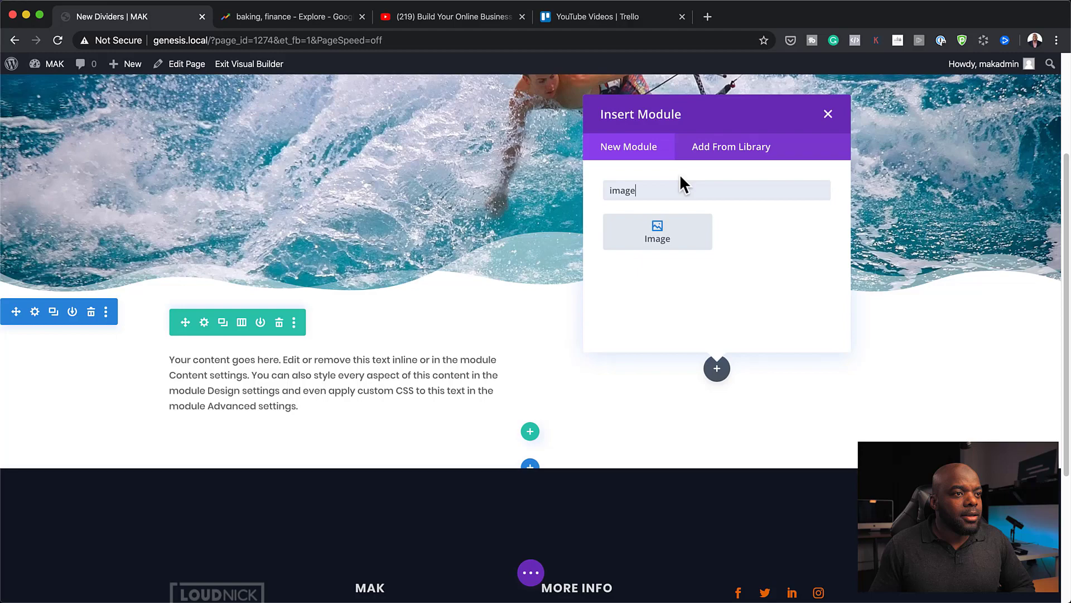
pyautogui.click(666, 231)
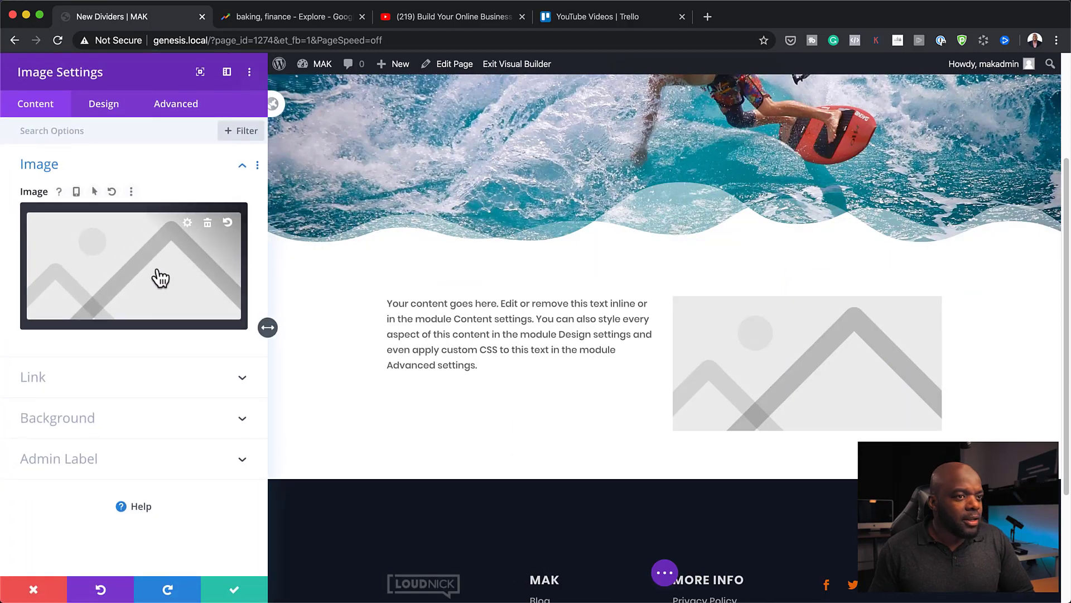
# Set the module's image to the media library photo of the domed building by the water and save the settings.
pyautogui.click(160, 277)
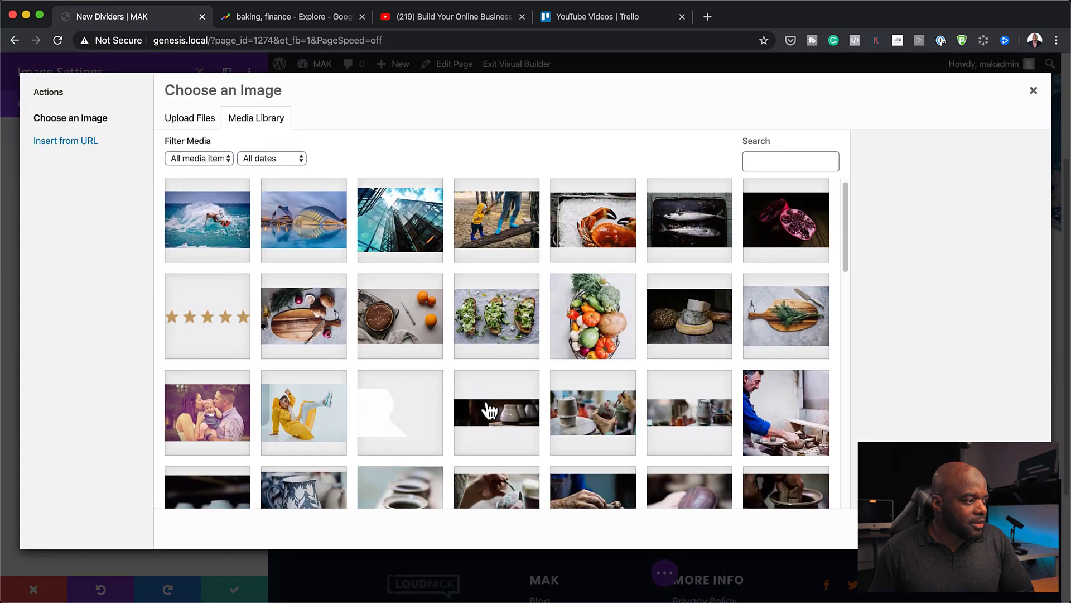
pyautogui.scroll(-5, 489, 411)
pyautogui.scroll(-8, 489, 410)
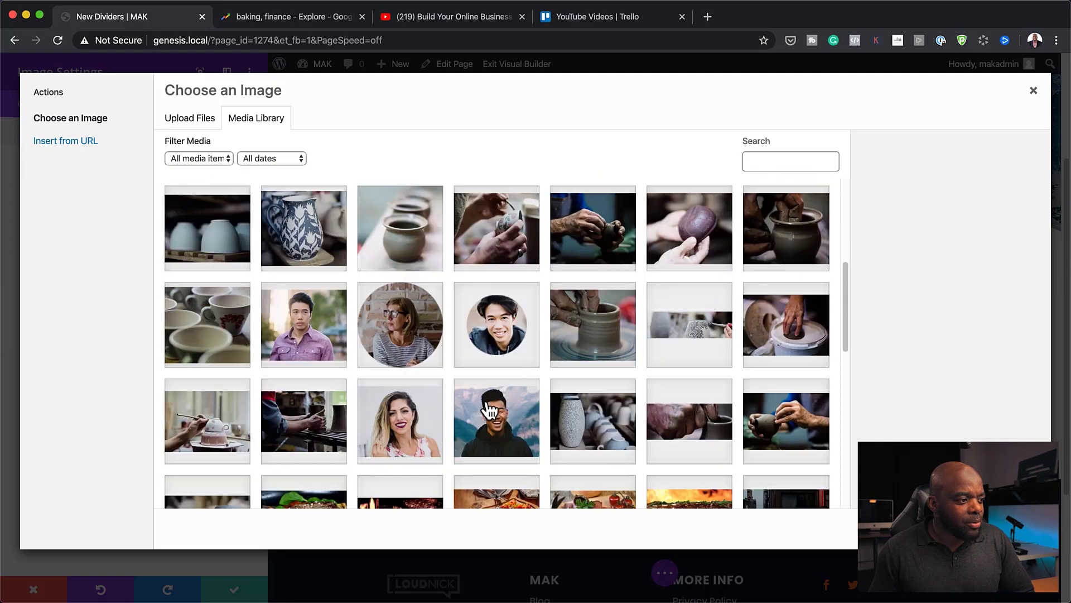
pyautogui.scroll(-2, 489, 410)
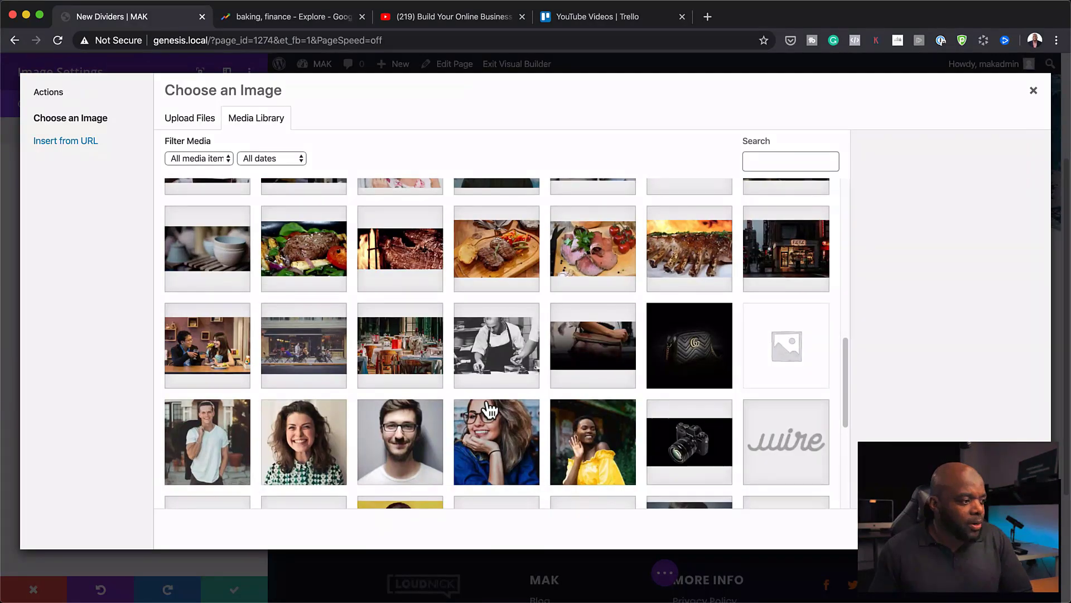
pyautogui.scroll(-5, 490, 412)
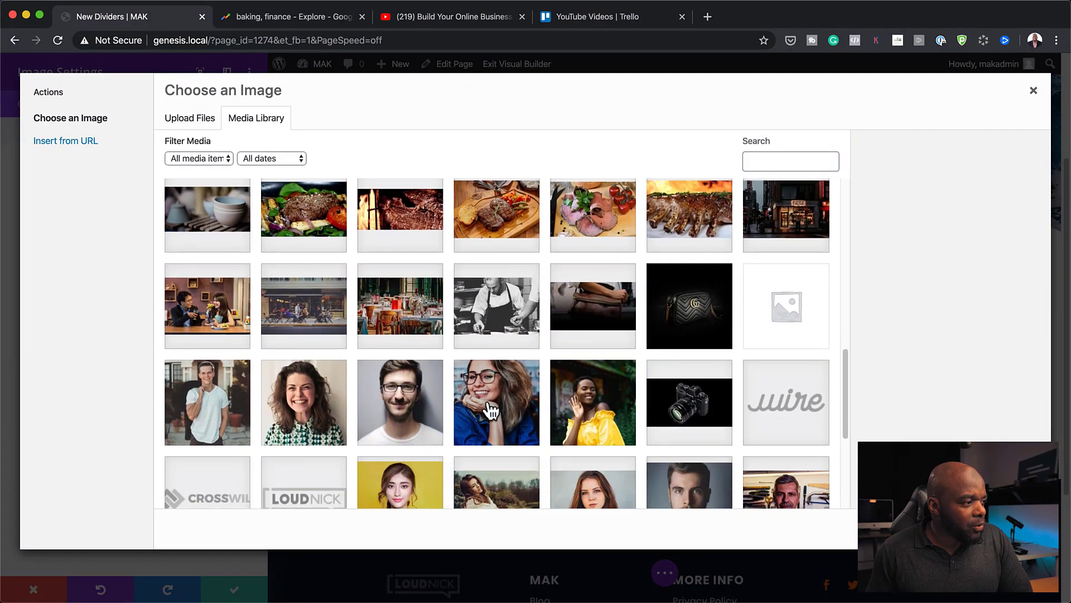
pyautogui.scroll(-1, 489, 410)
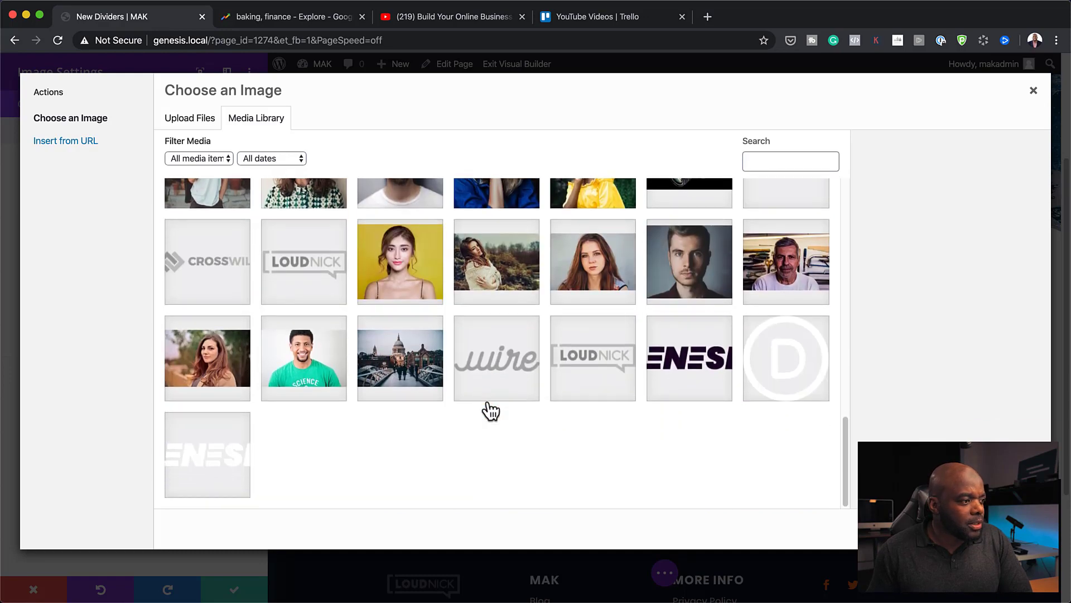
pyautogui.scroll(15, 491, 411)
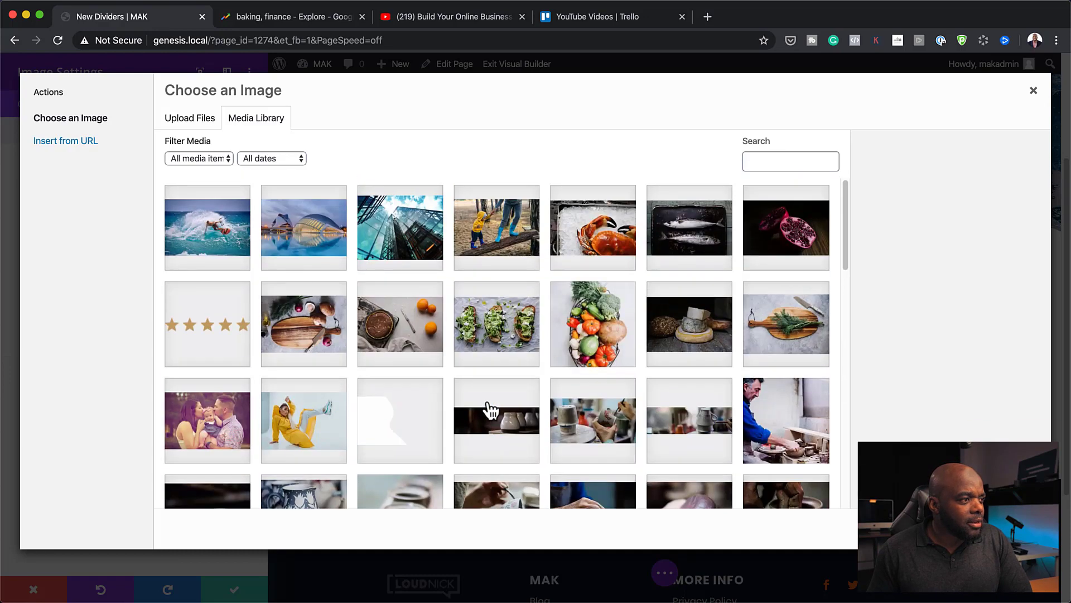
pyautogui.click(297, 227)
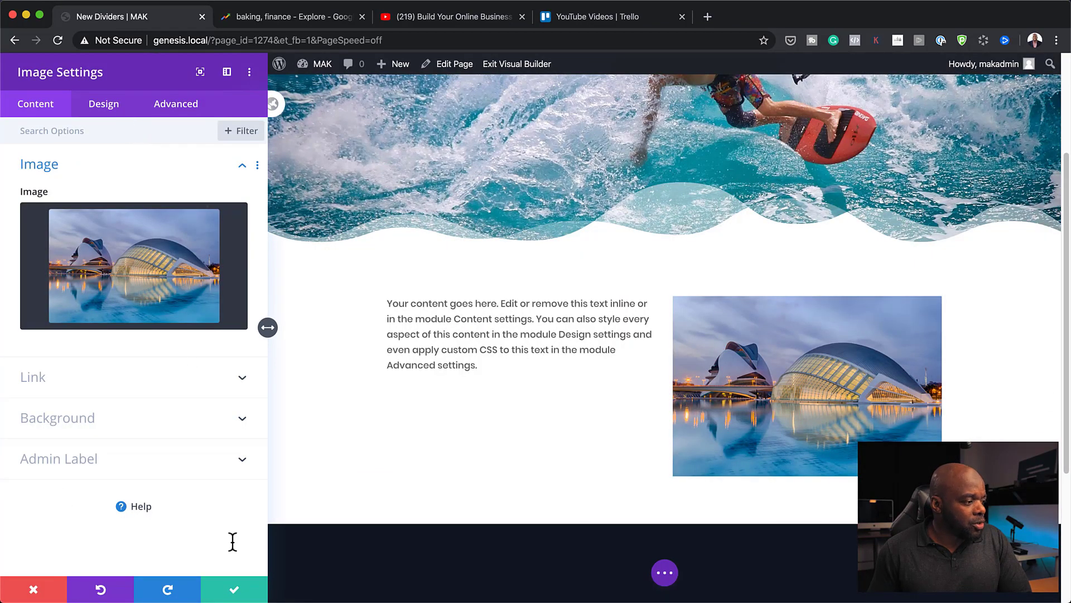
pyautogui.click(233, 590)
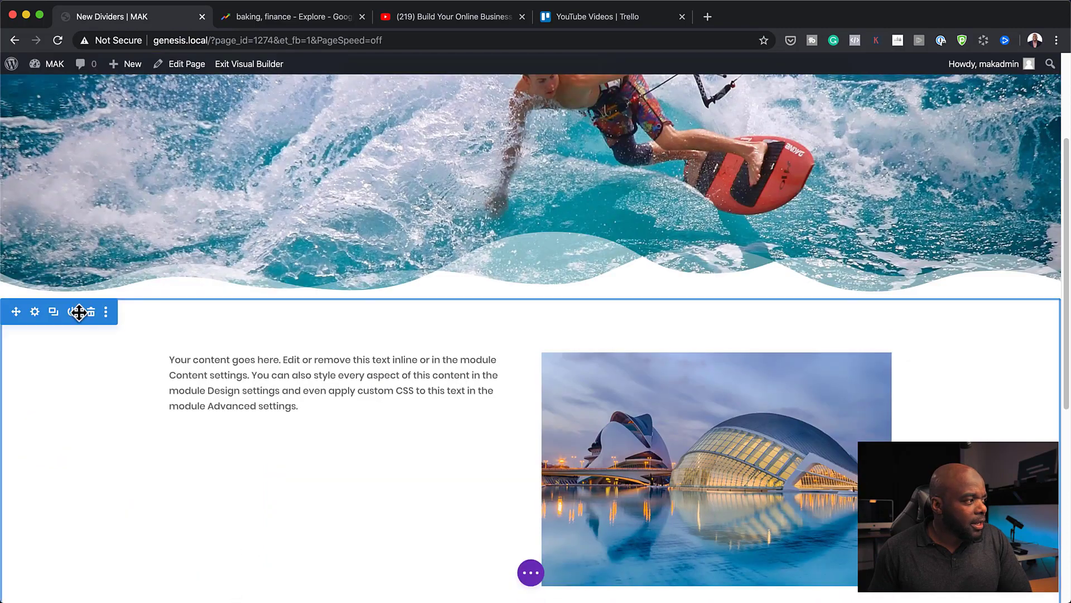
# Increase the text-and-image section's linked top and bottom padding to about 122 px and review the wave divider above it.
pyautogui.scroll(-3, 468, 436)
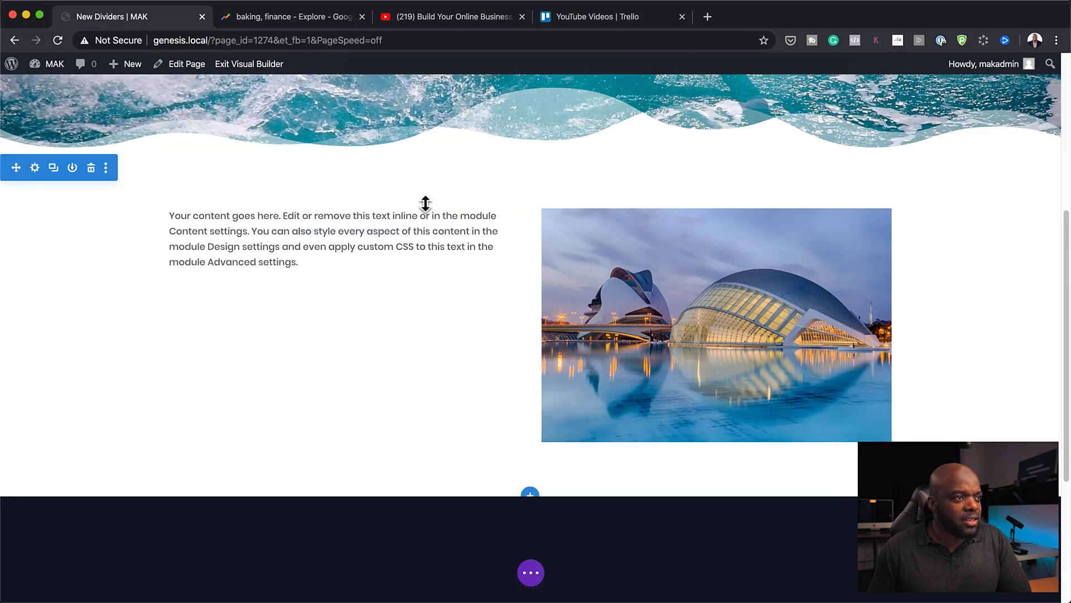
pyautogui.moveTo(144, 174); pyautogui.dragTo(145, 223)
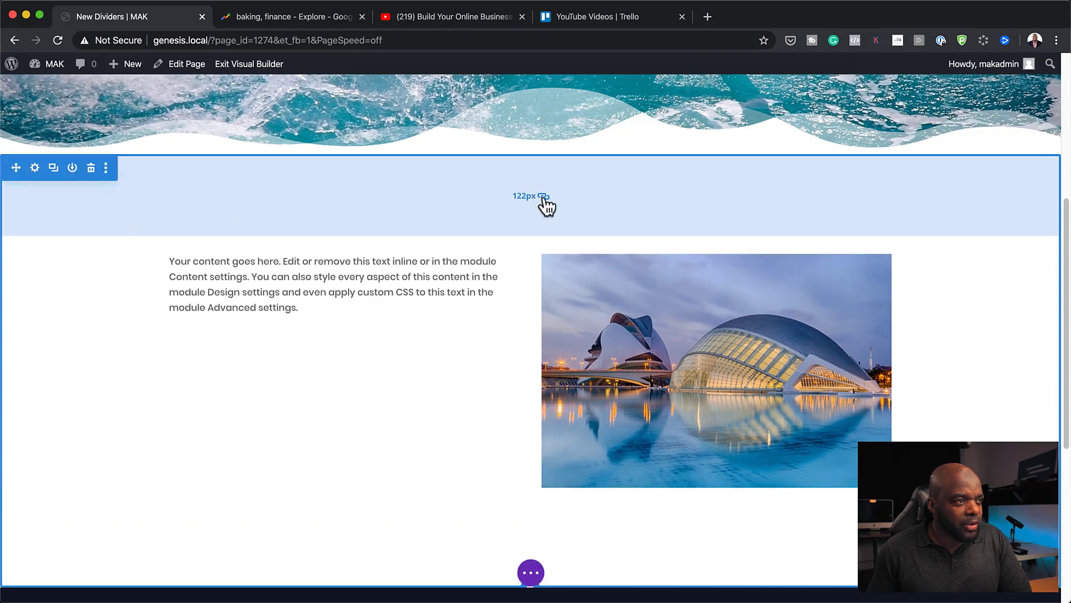
pyautogui.scroll(5, 973, 393)
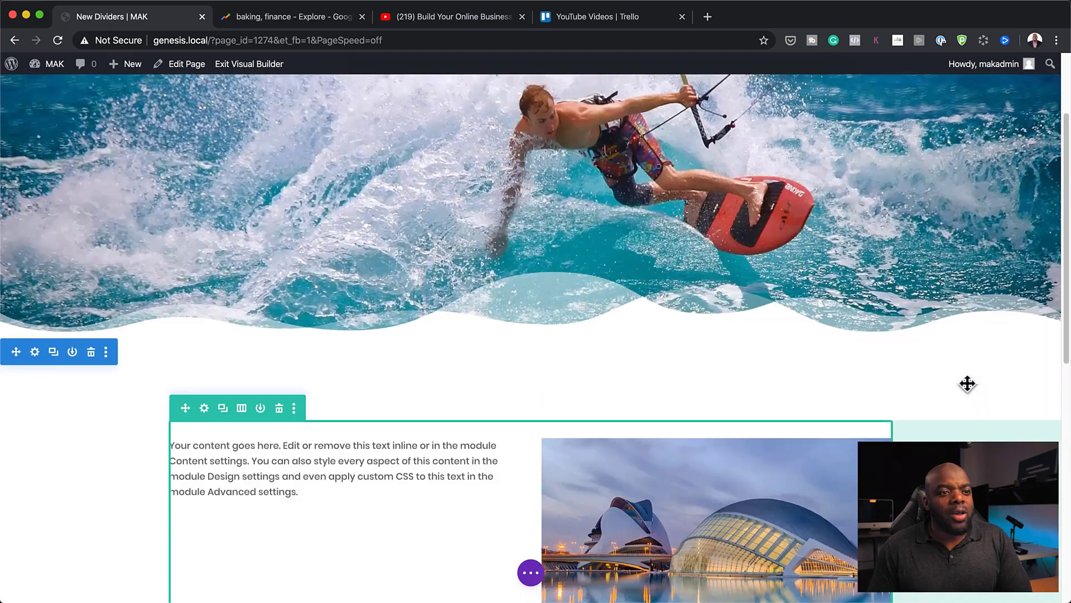
pyautogui.scroll(4, 815, 369)
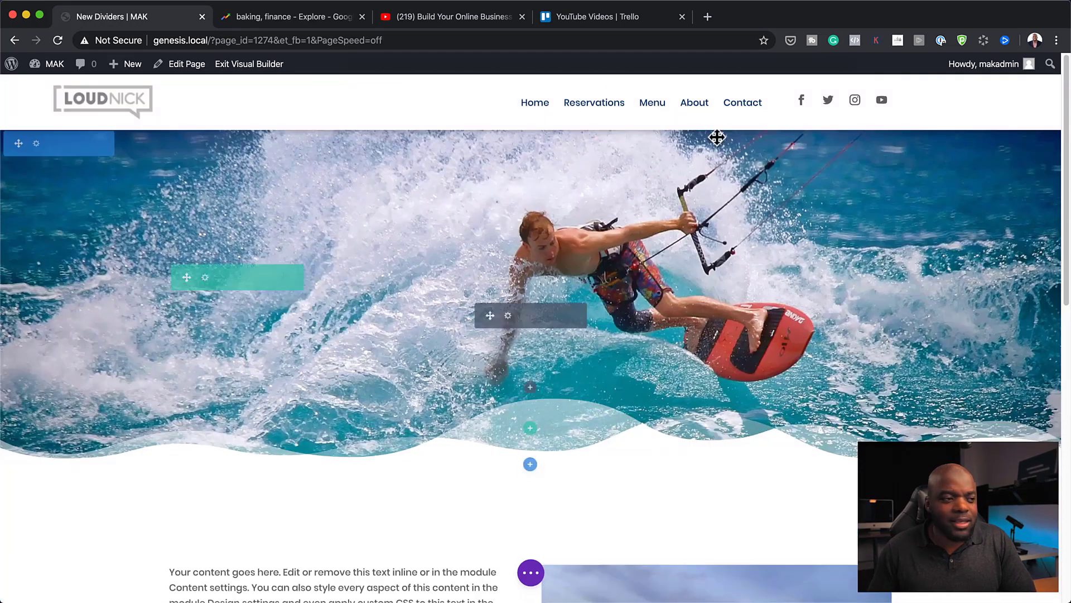
pyautogui.scroll(-2, 516, 331)
pyautogui.scroll(-2, 516, 331)
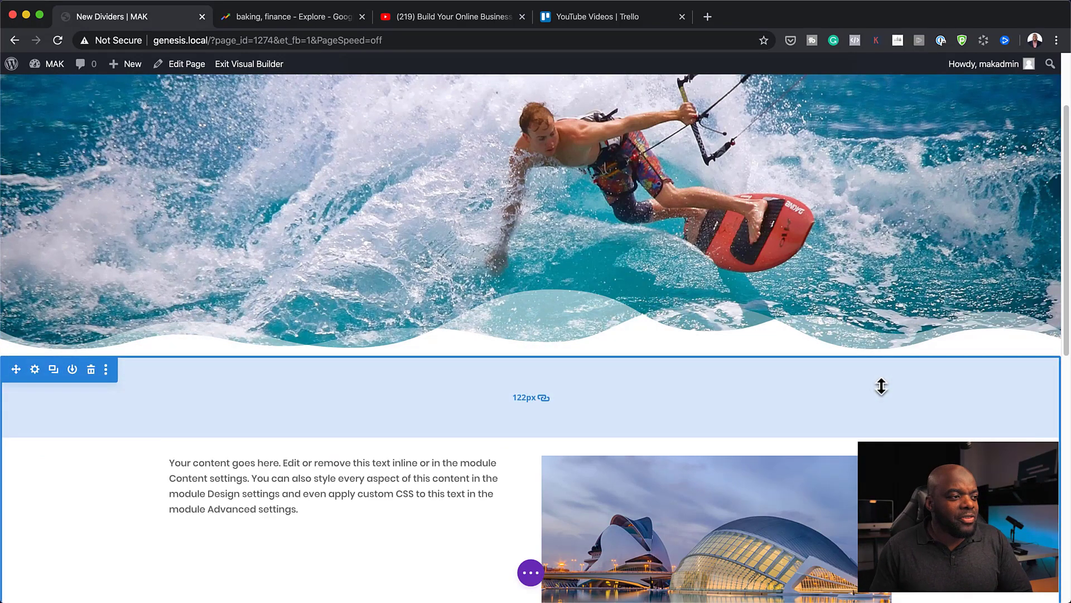
# Give the text-and-image section below the surfer photo a deep blue background colour and save the settings.
pyautogui.scroll(4, 760, 411)
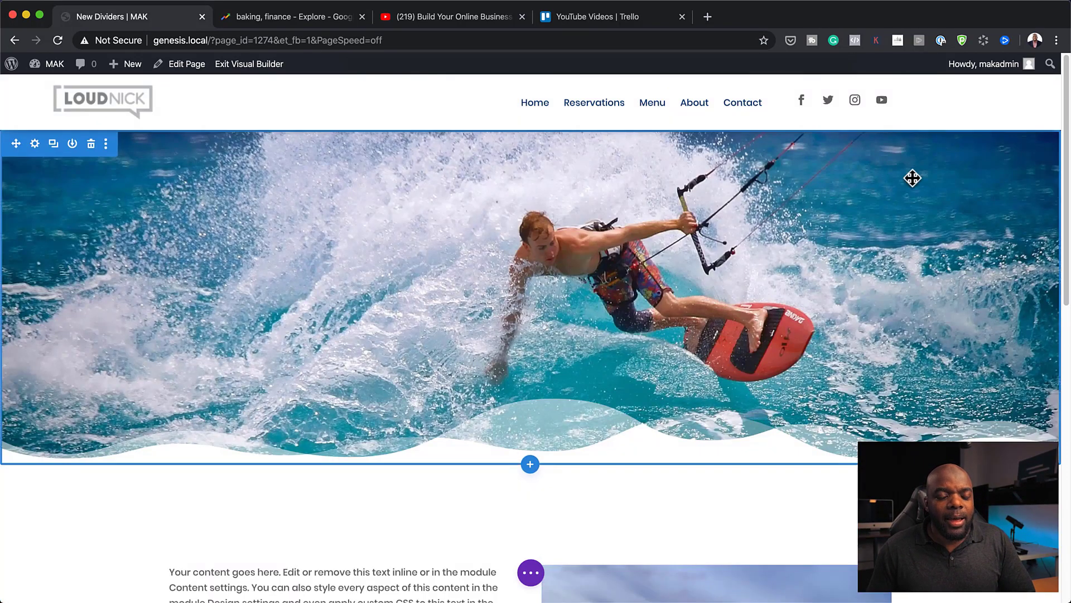
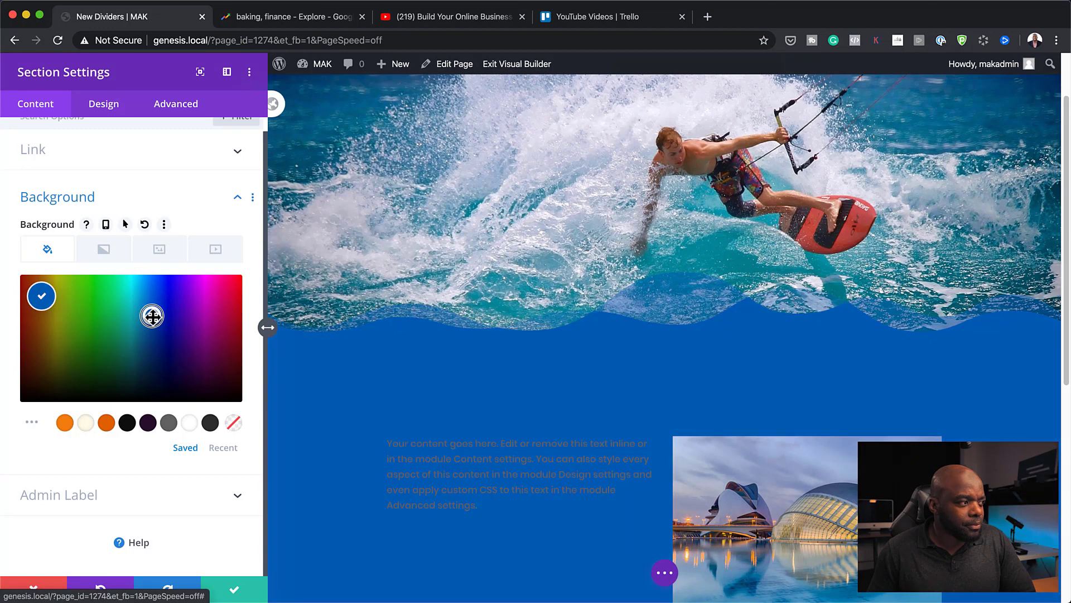
pyautogui.moveTo(152, 315); pyautogui.dragTo(150, 324)
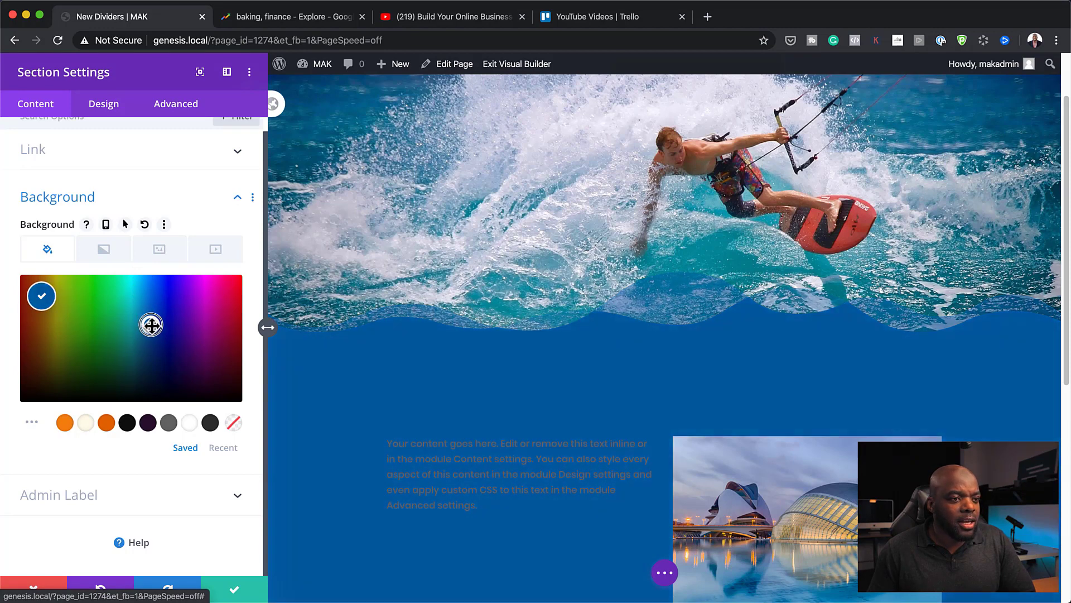
pyautogui.click(152, 326)
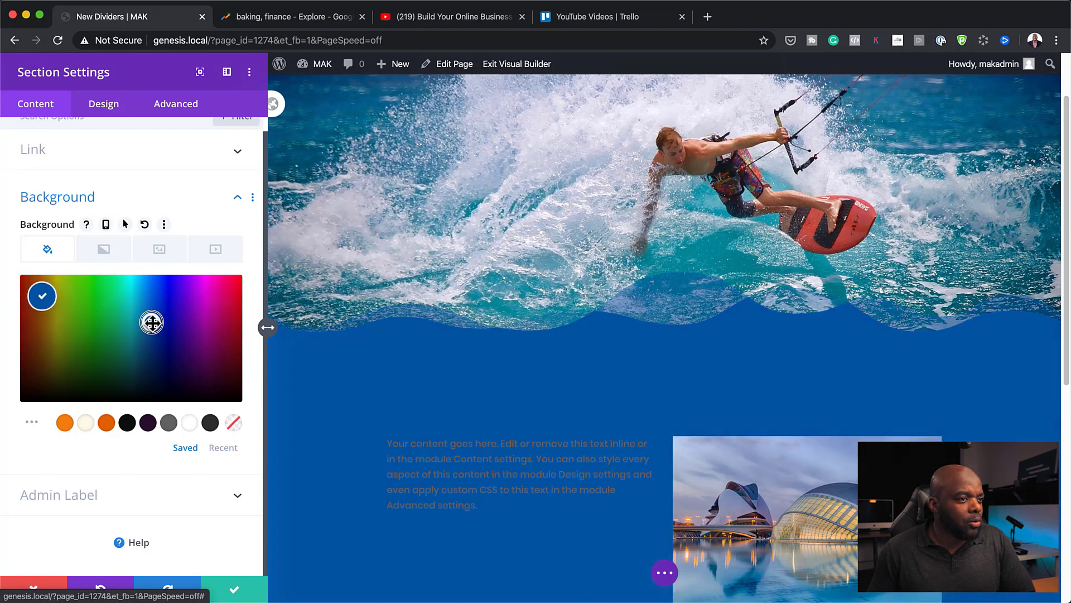
pyautogui.moveTo(152, 325)
pyautogui.mouseDown()
pyautogui.moveTo(150, 299)
pyautogui.moveTo(158, 318)
pyautogui.mouseUp()
pyautogui.click(146, 316)
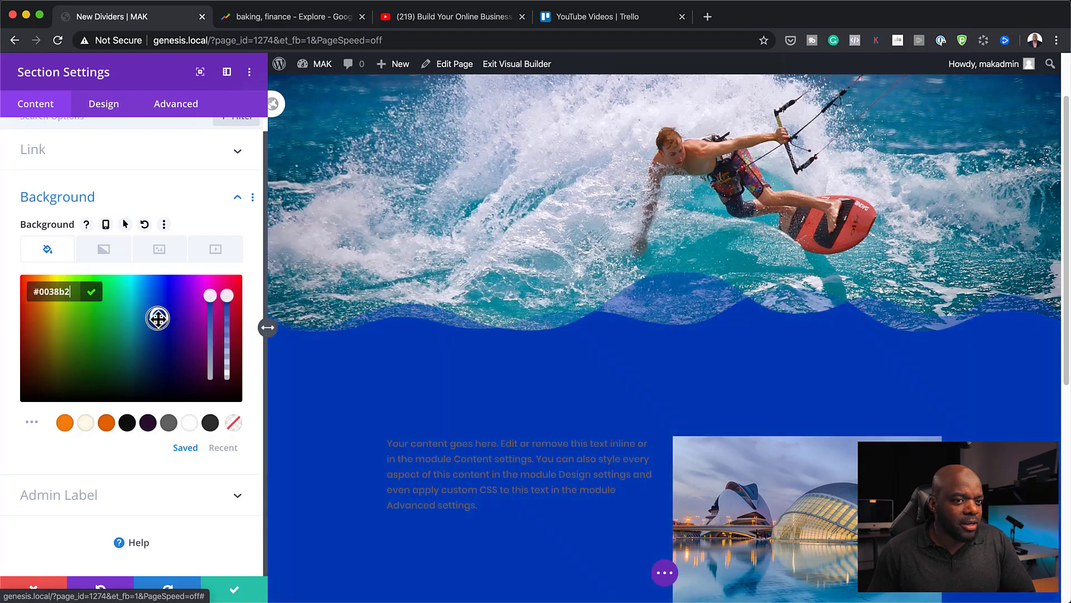
pyautogui.click(233, 590)
# Set the Text module's body text colour to white (#ffffff) and save it.
pyautogui.scroll(-6, 454, 418)
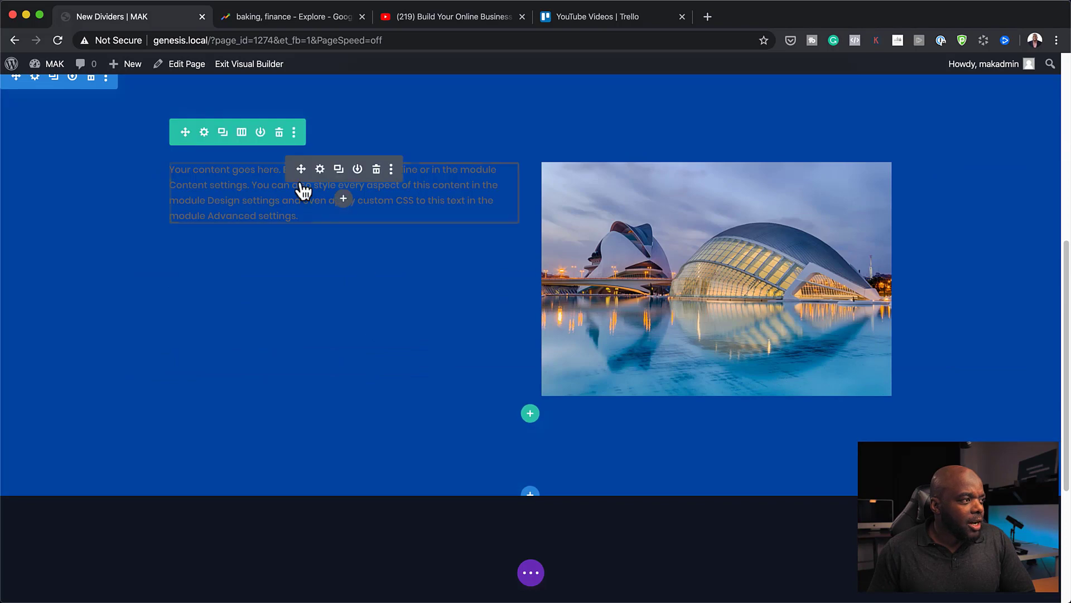
pyautogui.click(321, 169)
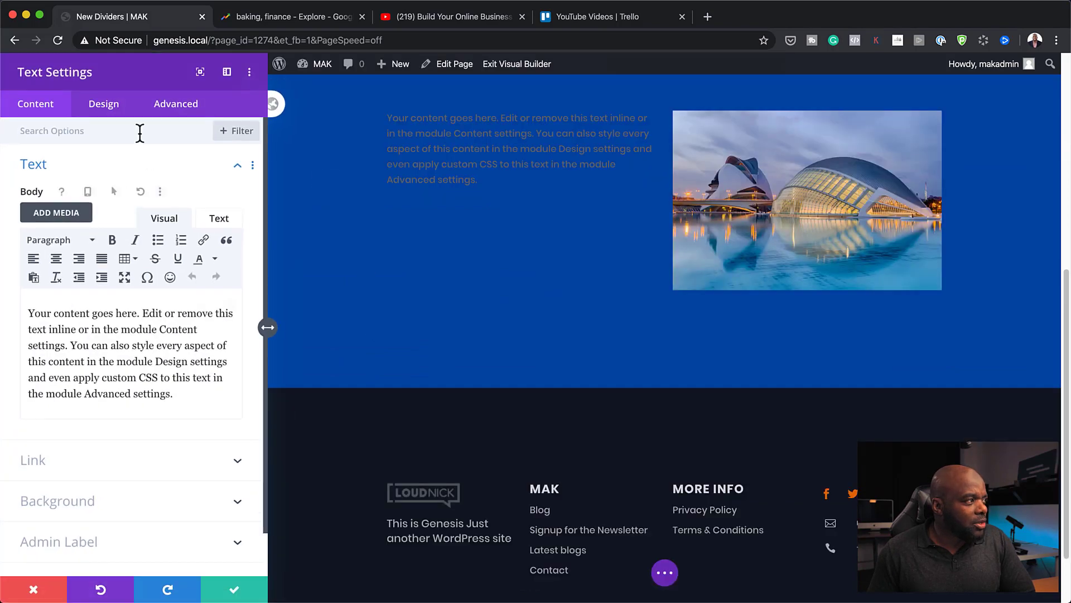
pyautogui.click(106, 106)
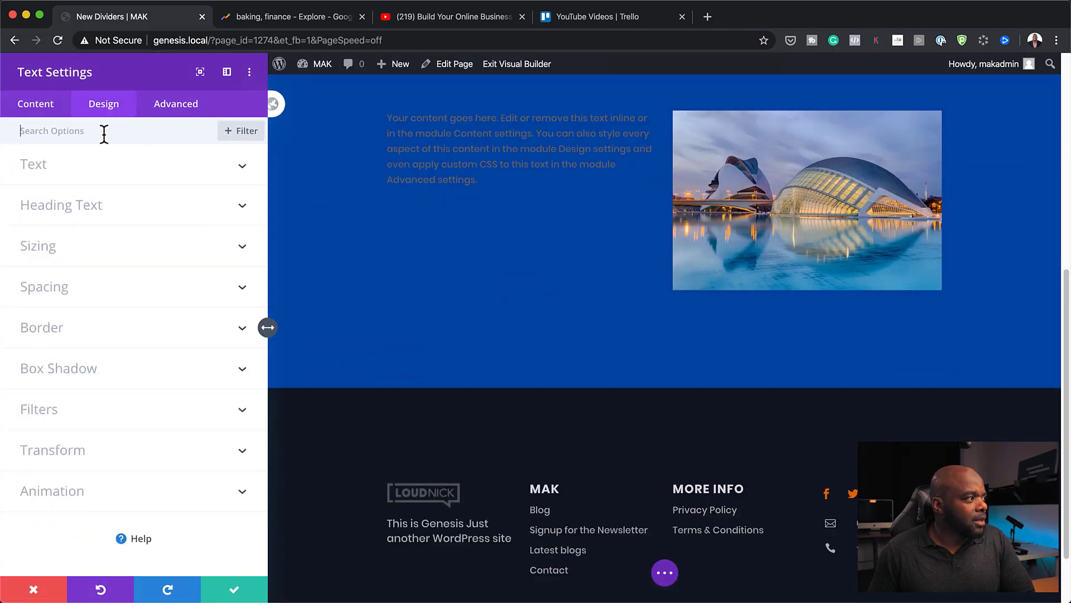
pyautogui.click(63, 177)
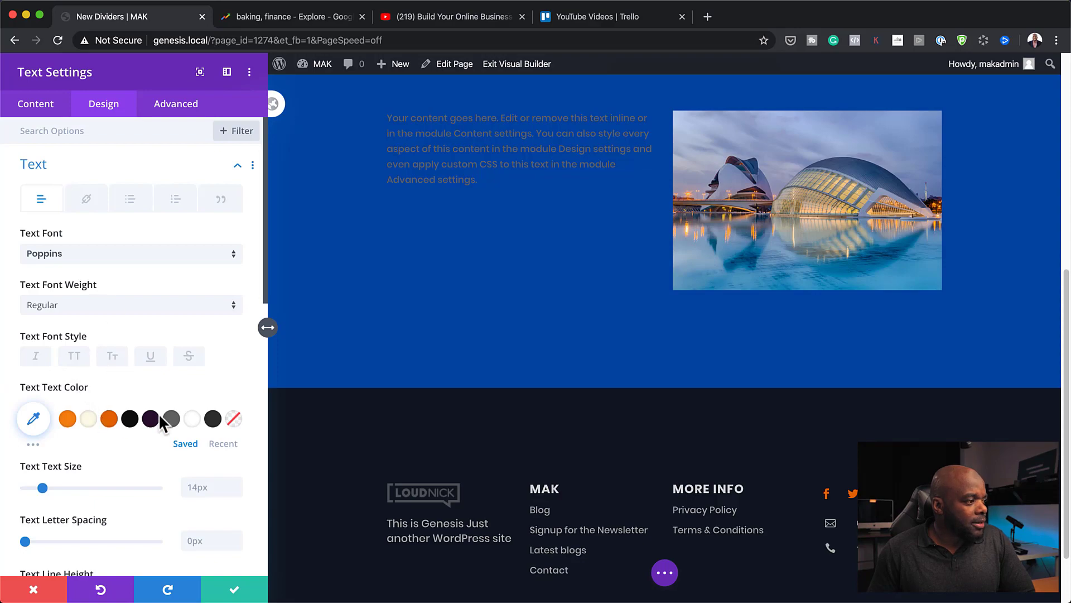
pyautogui.click(192, 420)
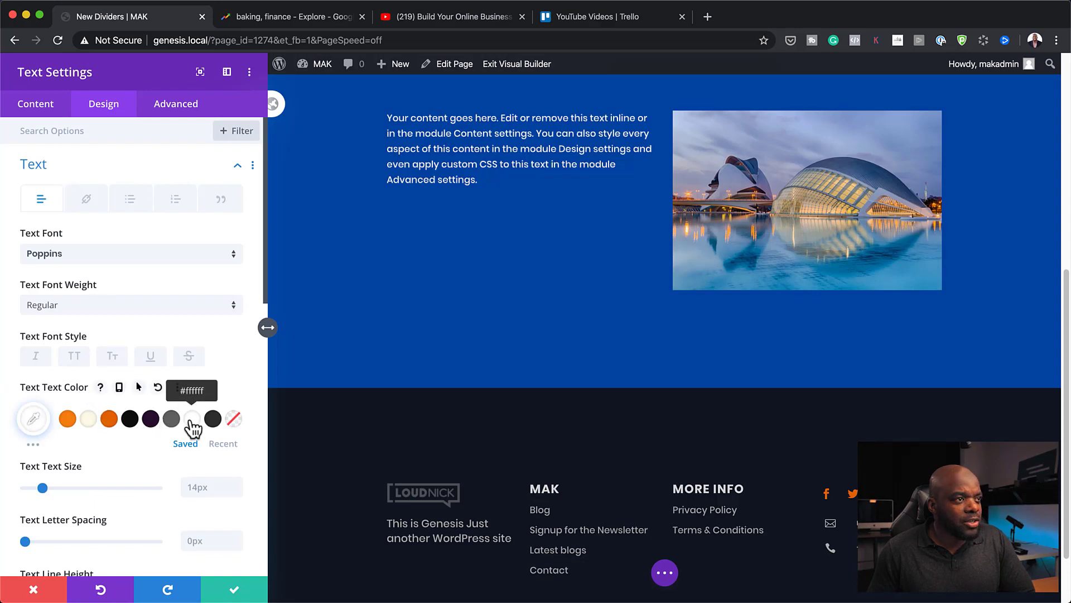
pyautogui.click(235, 590)
# Change the surfer section's bottom divider to the single-layer solid wave style and set the divider height to 122px.
pyautogui.scroll(5, 732, 442)
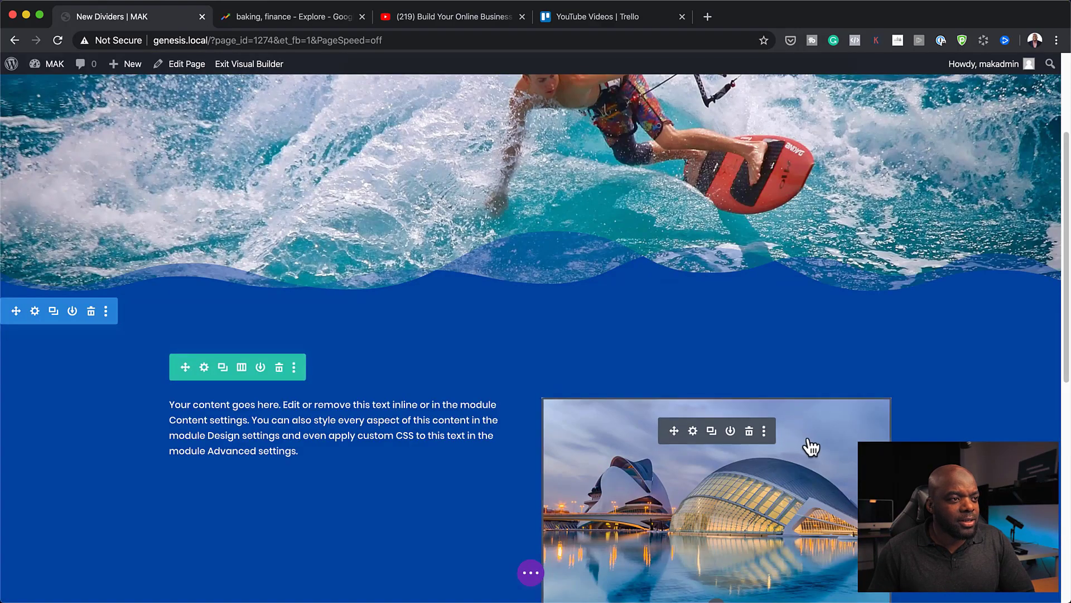
pyautogui.scroll(3, 809, 445)
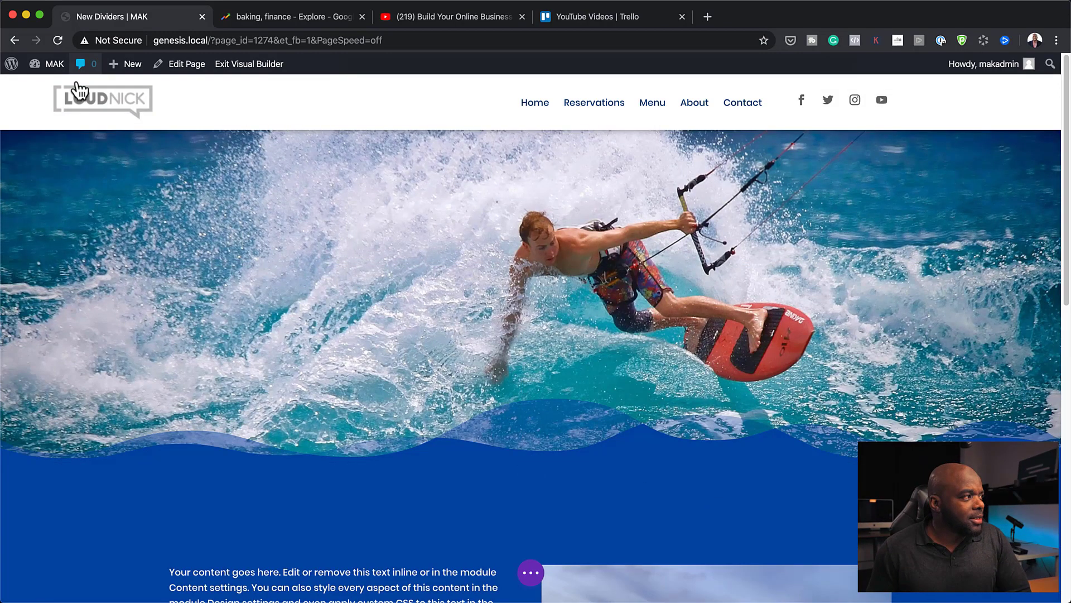
pyautogui.click(35, 144)
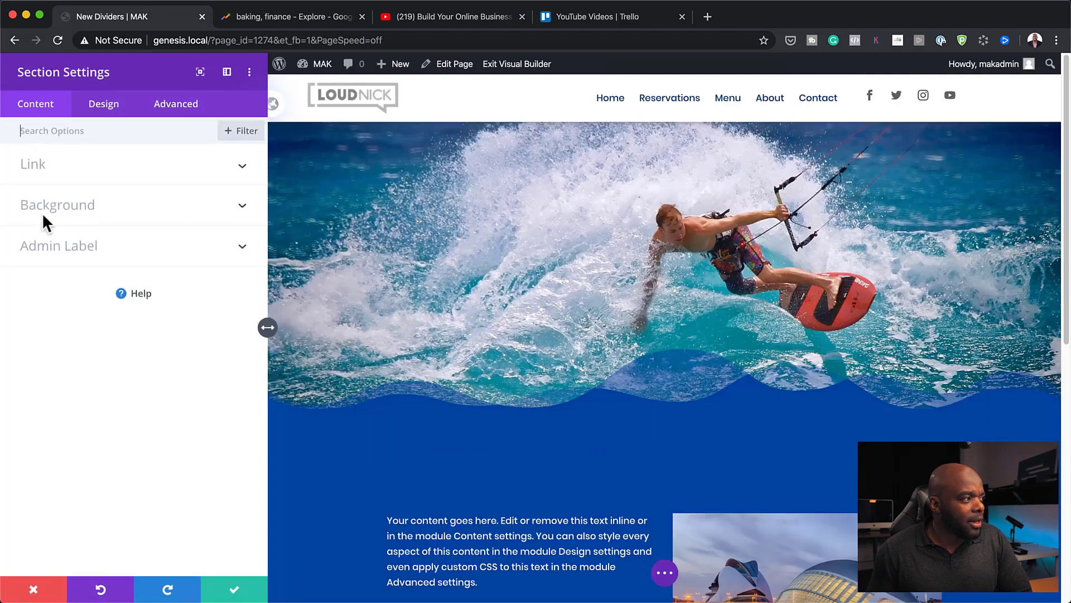
pyautogui.click(94, 114)
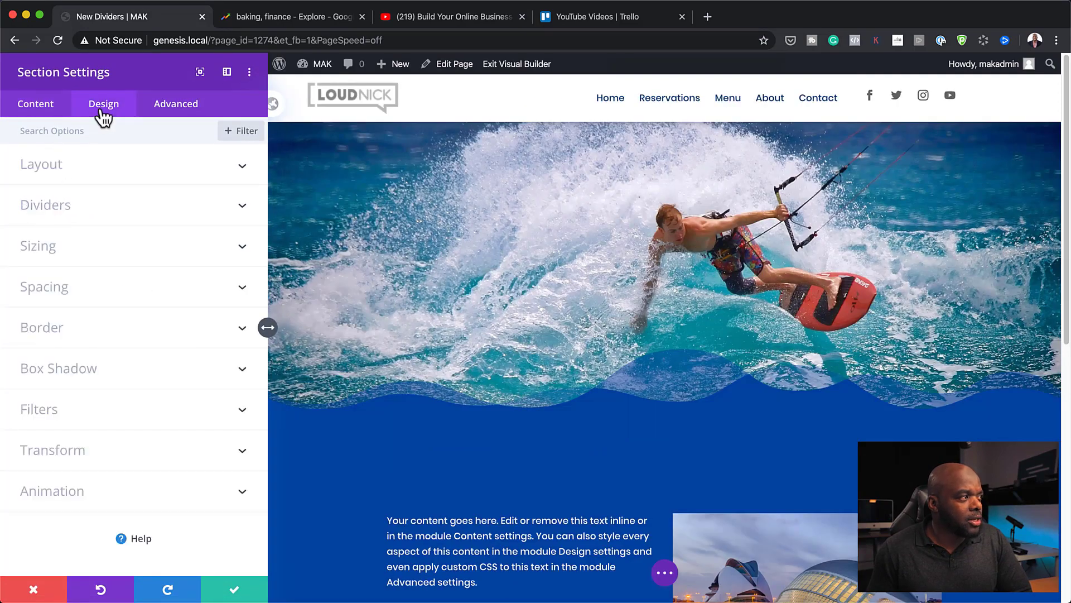
pyautogui.click(58, 210)
pyautogui.click(201, 193)
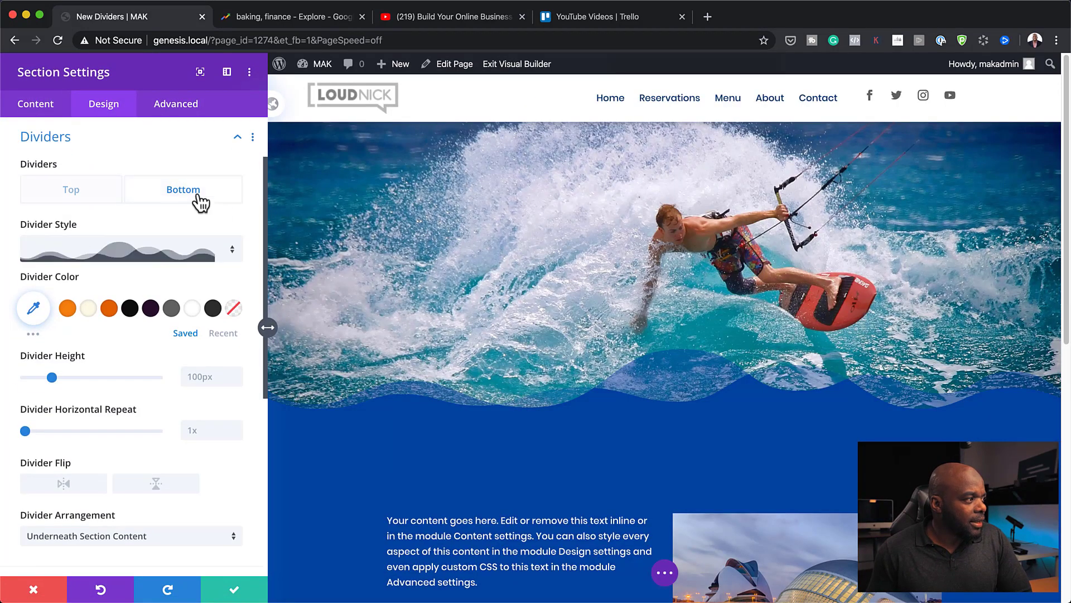
pyautogui.click(158, 254)
pyautogui.scroll(-6, 153, 435)
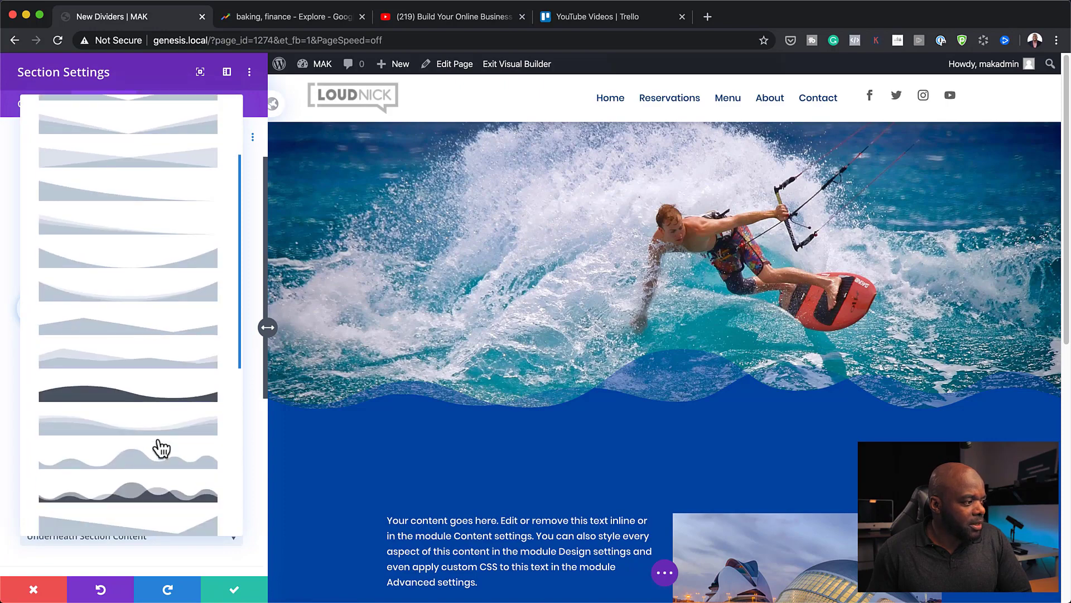
pyautogui.click(150, 446)
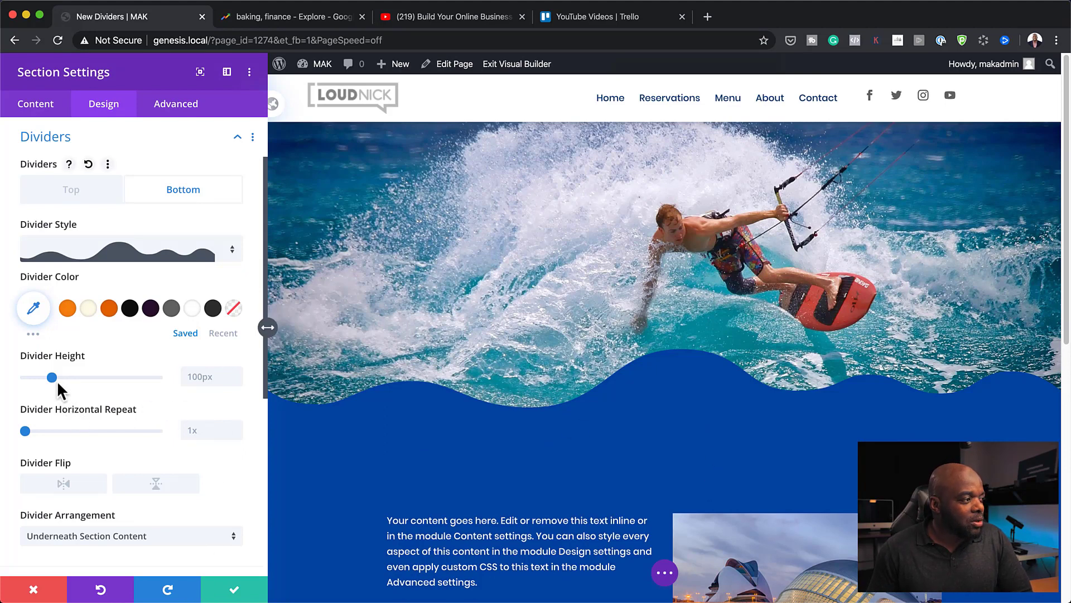
pyautogui.moveTo(51, 376)
pyautogui.mouseDown()
pyautogui.moveTo(83, 380)
pyautogui.moveTo(33, 392)
pyautogui.moveTo(58, 395)
pyautogui.mouseUp()
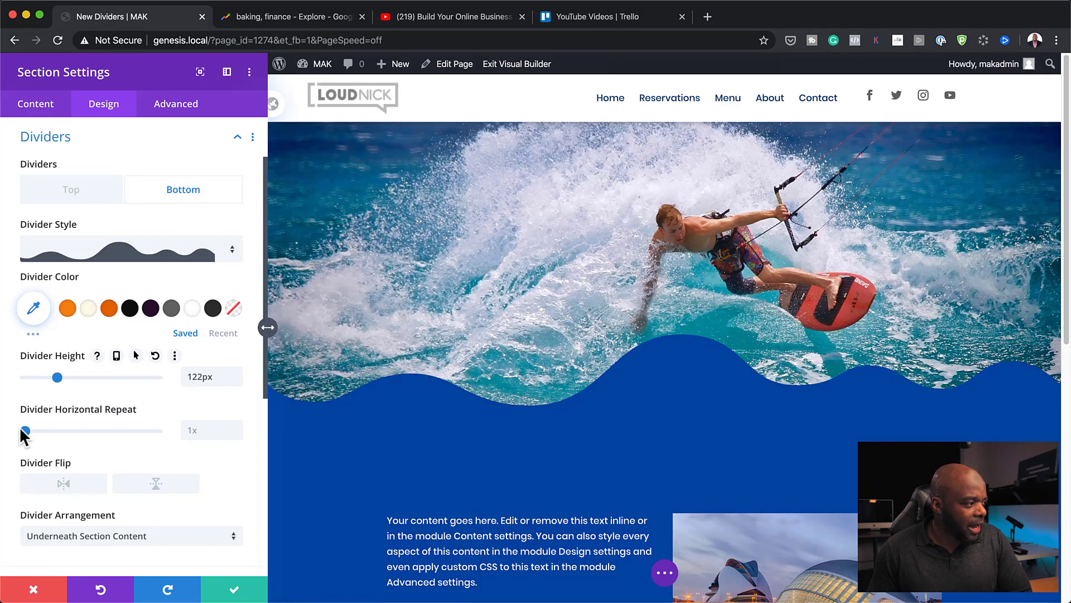
# Try a higher horizontal repeat and a vertical flip on the surfer section's bottom divider.
pyautogui.moveTo(21, 430)
pyautogui.mouseDown()
pyautogui.moveTo(74, 436)
pyautogui.moveTo(27, 433)
pyautogui.mouseUp()
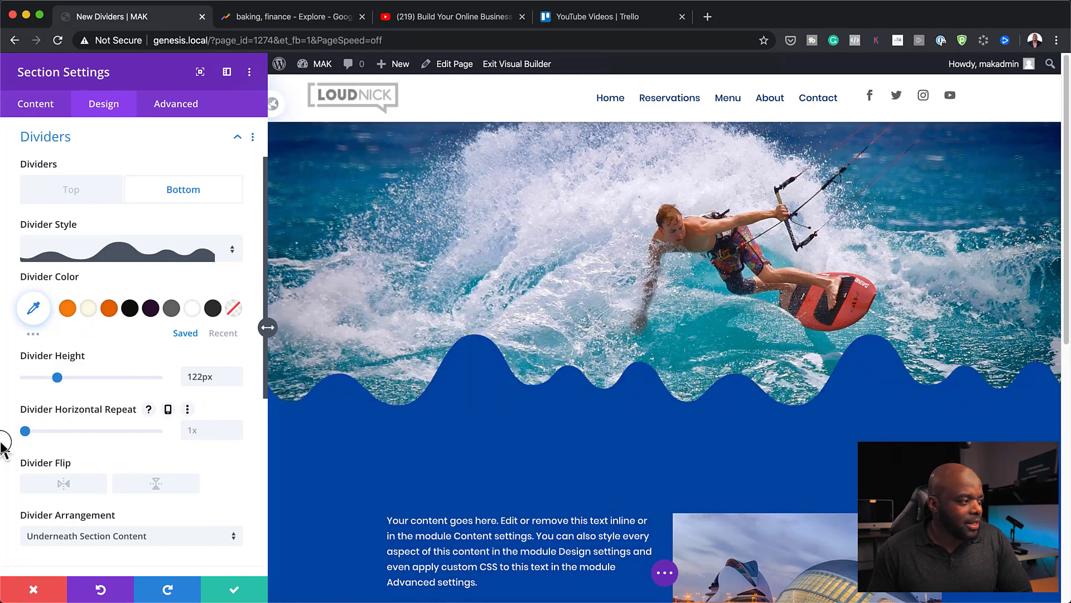
pyautogui.click(157, 484)
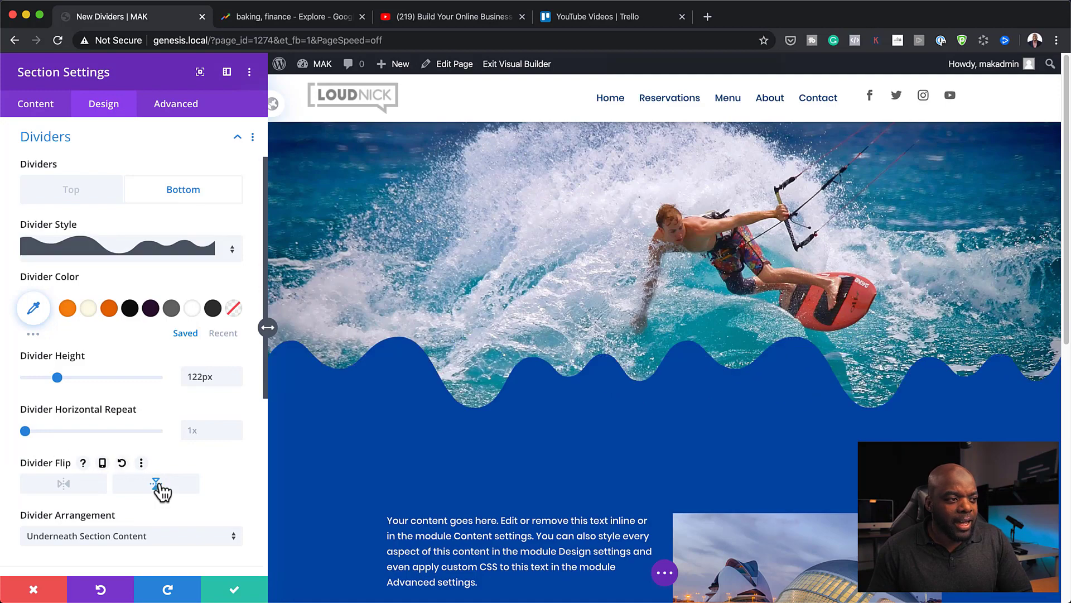
pyautogui.click(157, 484)
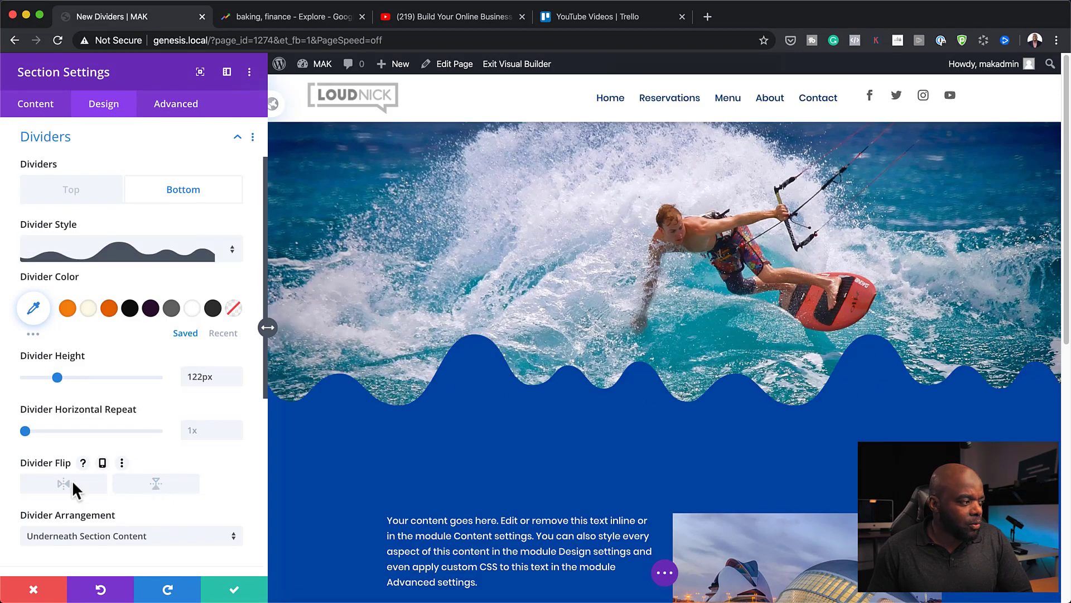
pyautogui.moveTo(27, 431); pyautogui.dragTo(3, 432)
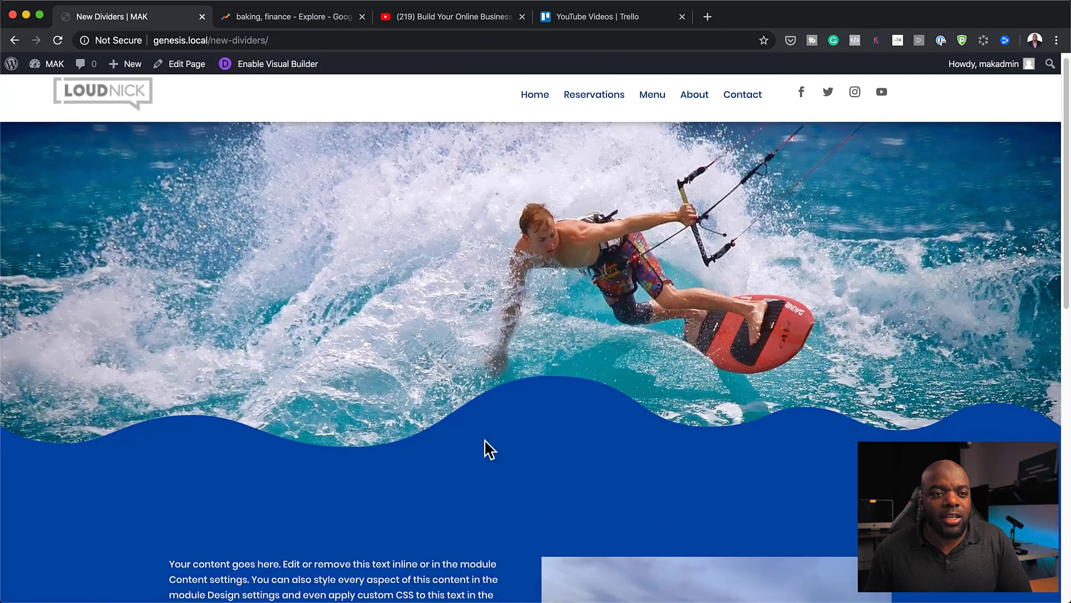
# Review the published New Dividers page from header to footer and reopen it in the Visual Builder.
pyautogui.scroll(-4, 484, 440)
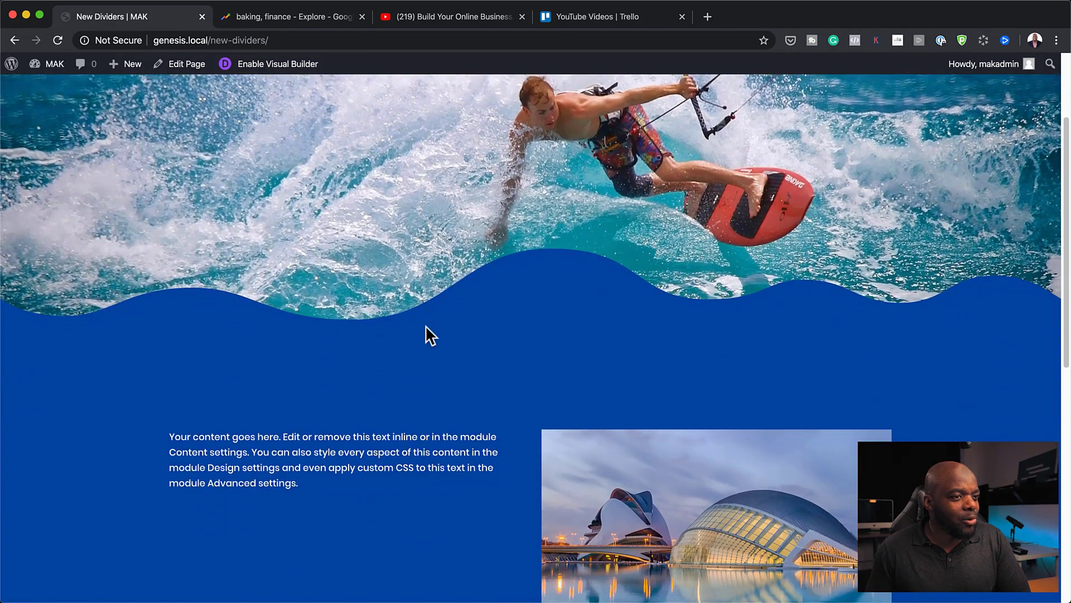
pyautogui.scroll(5, 349, 304)
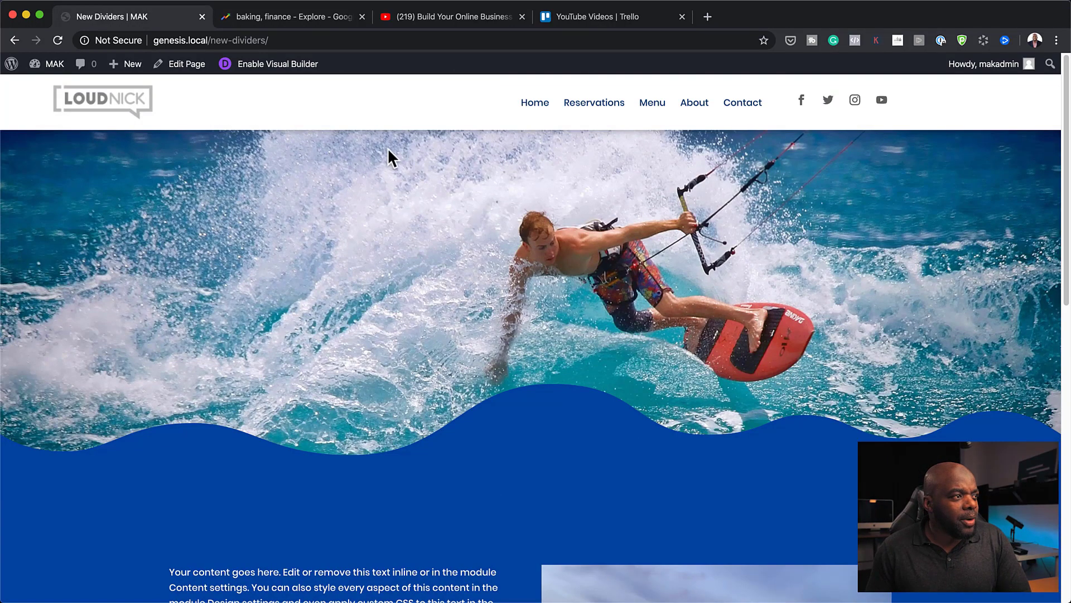
pyautogui.scroll(-8, 393, 430)
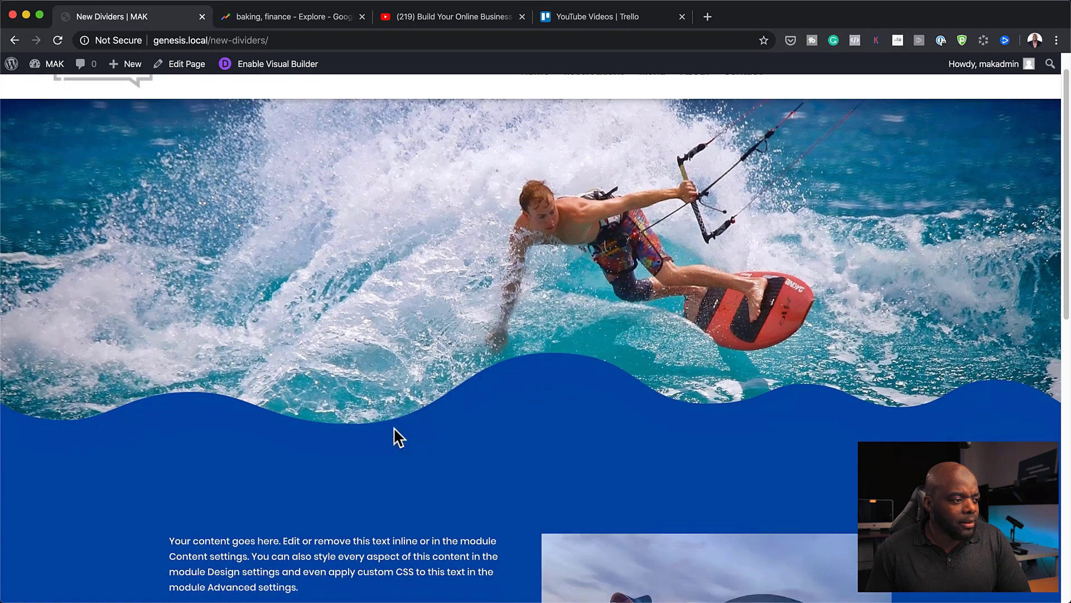
pyautogui.scroll(-10, 393, 426)
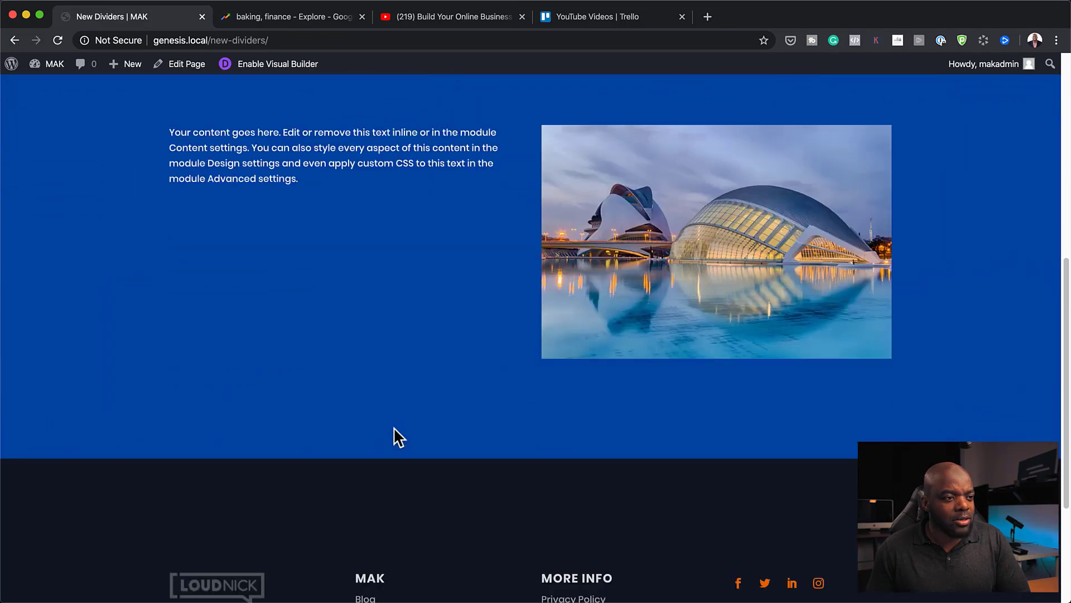
pyautogui.scroll(18, 393, 426)
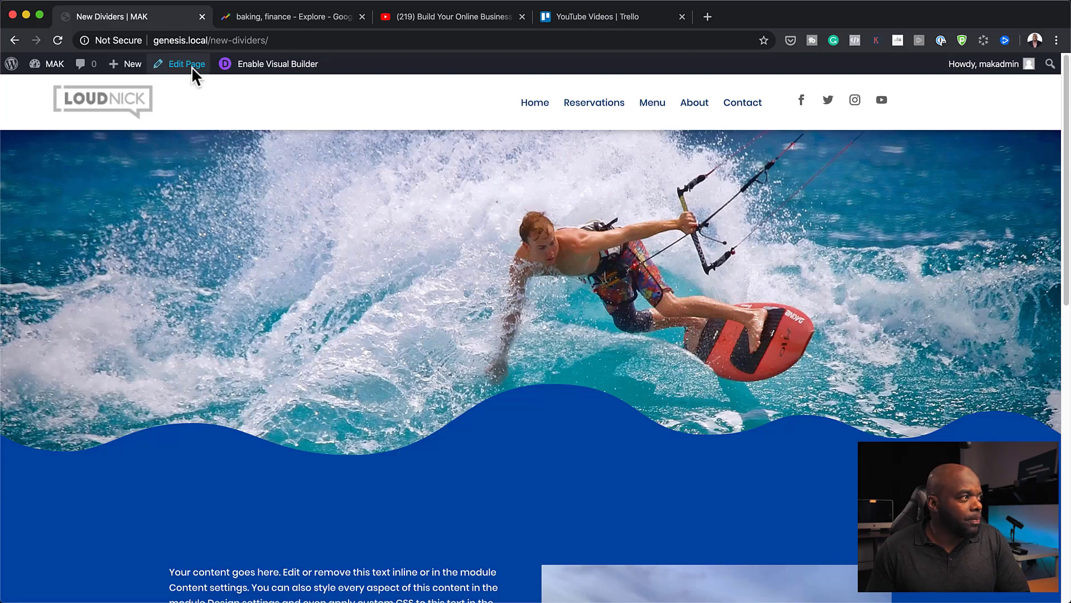
pyautogui.click(266, 65)
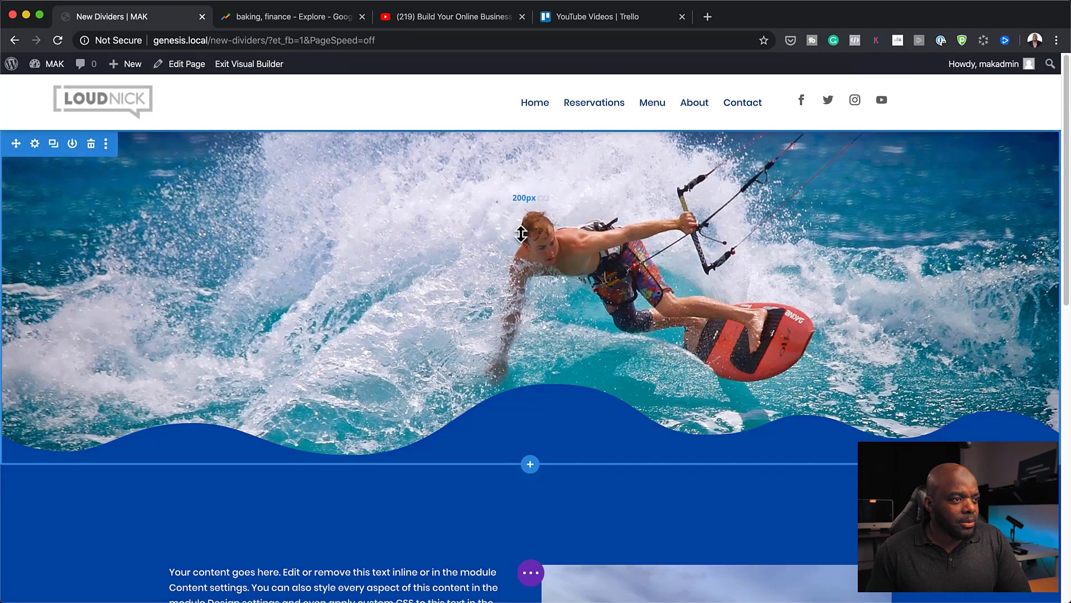
# Set the height of the surfer section's Divider module to 25vw, save it and review the page down to the footer.
pyautogui.moveTo(512, 318)
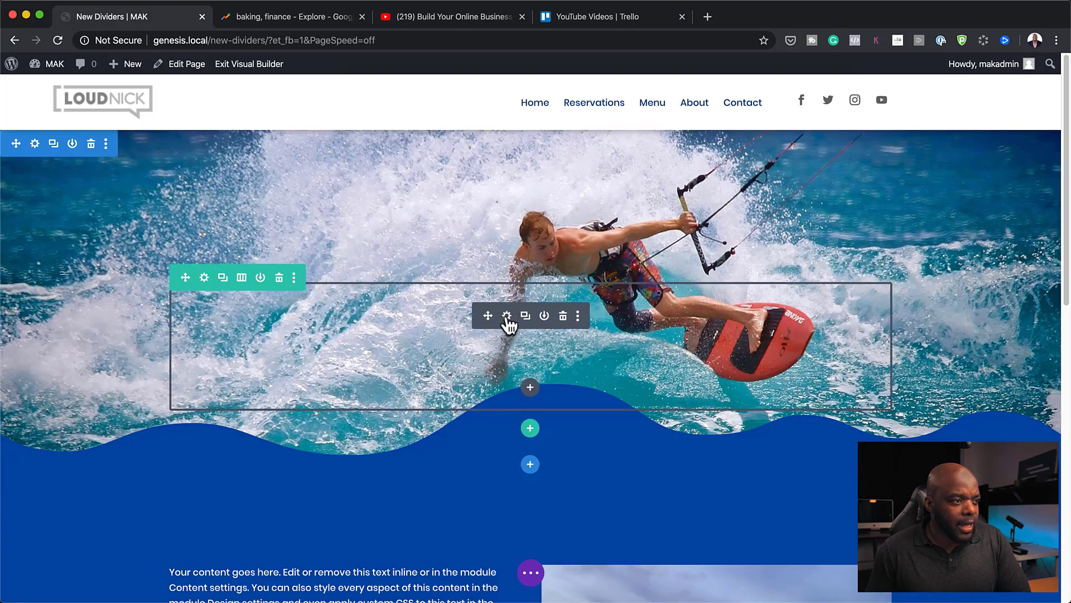
pyautogui.click(507, 316)
pyautogui.click(103, 104)
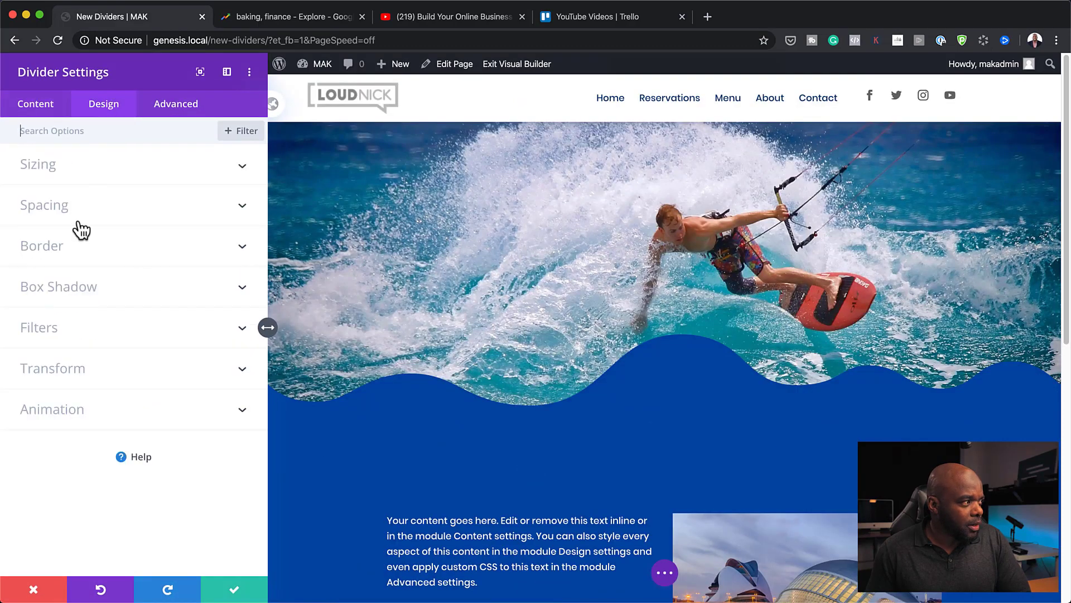
pyautogui.click(68, 217)
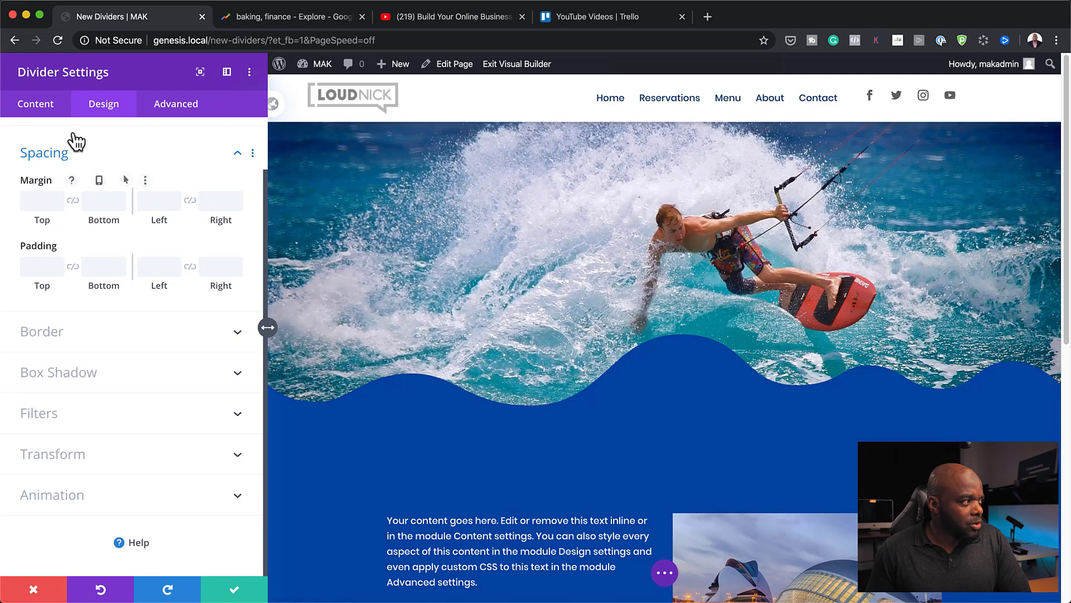
pyautogui.scroll(-1, 134, 349)
pyautogui.click(62, 163)
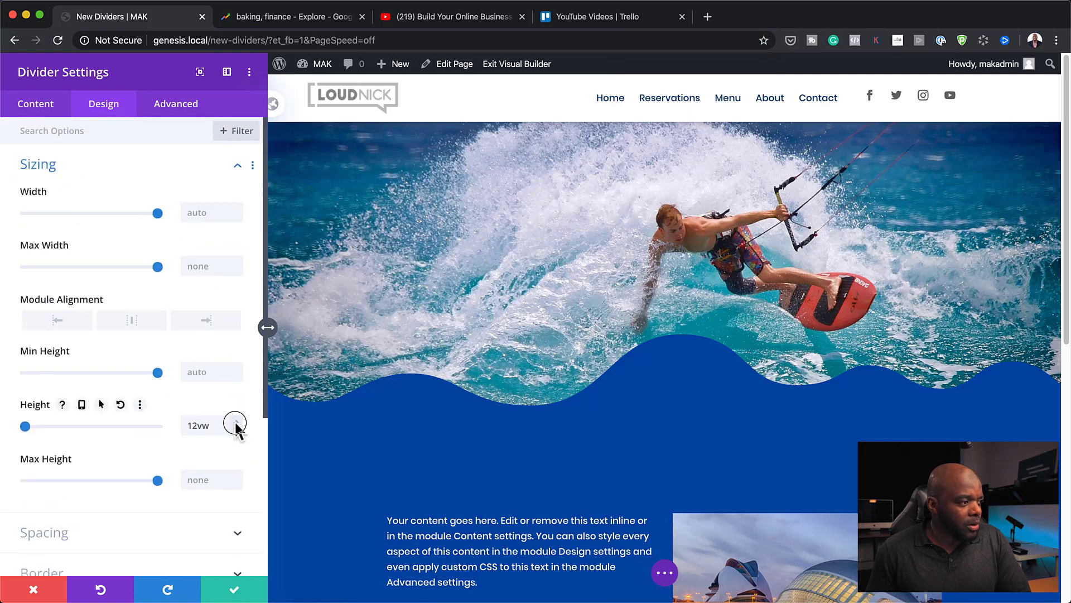
pyautogui.moveTo(235, 423); pyautogui.dragTo(235, 422)
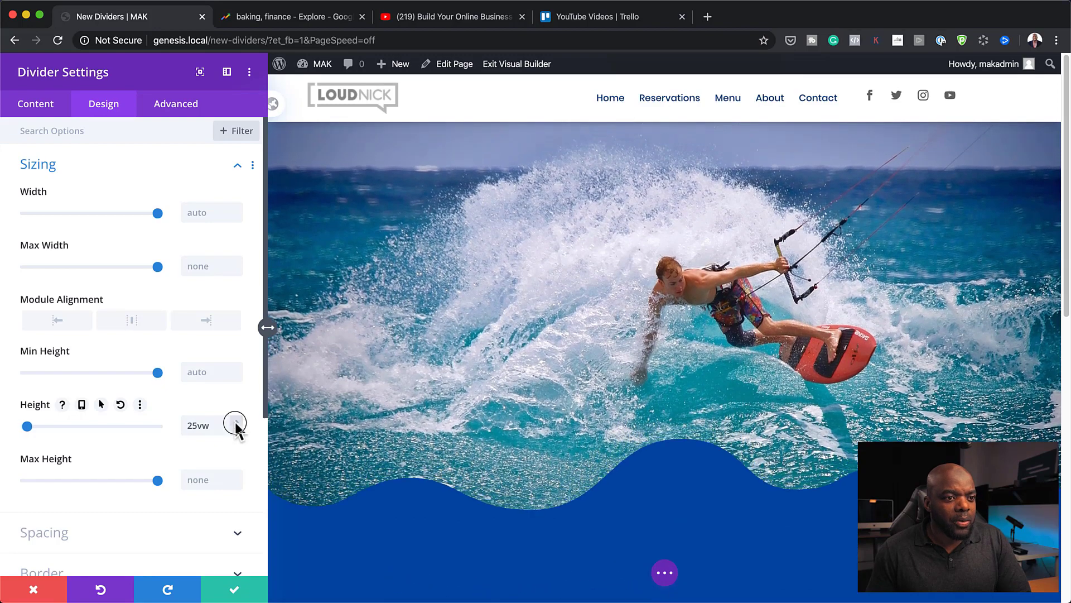
pyautogui.click(233, 589)
pyautogui.scroll(-5, 955, 308)
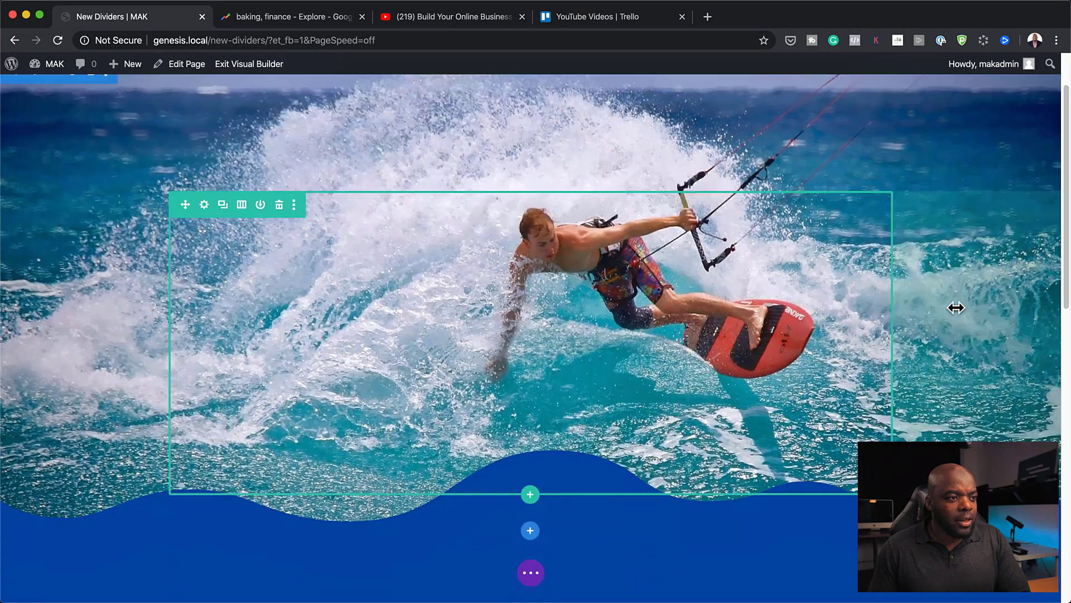
pyautogui.scroll(-10, 956, 308)
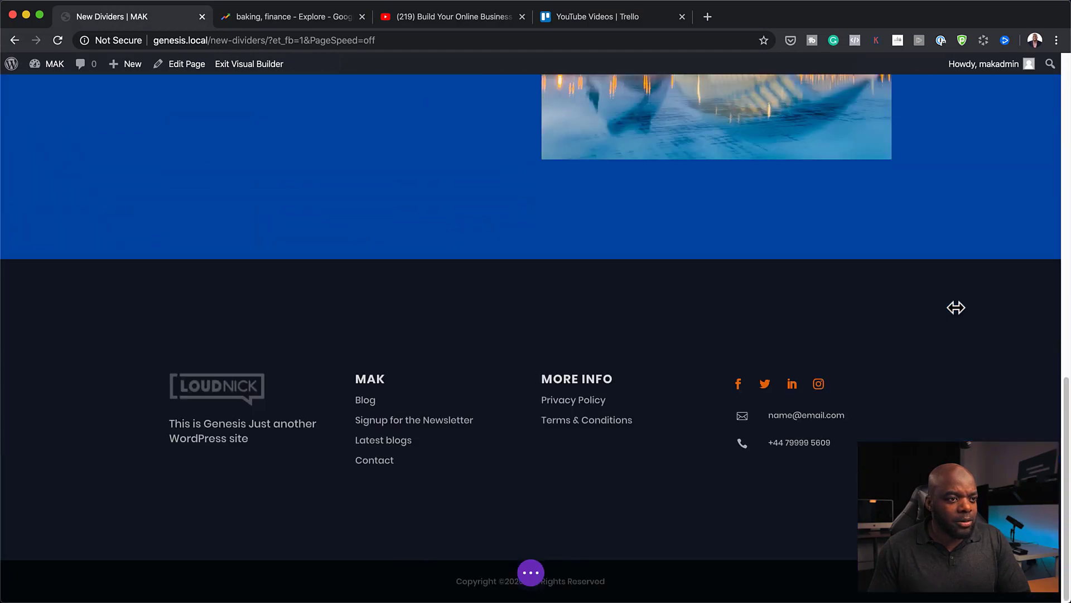
# Duplicate the surfer image section and the blue text-and-image content section.
pyautogui.scroll(12, 955, 307)
pyautogui.scroll(3, 955, 307)
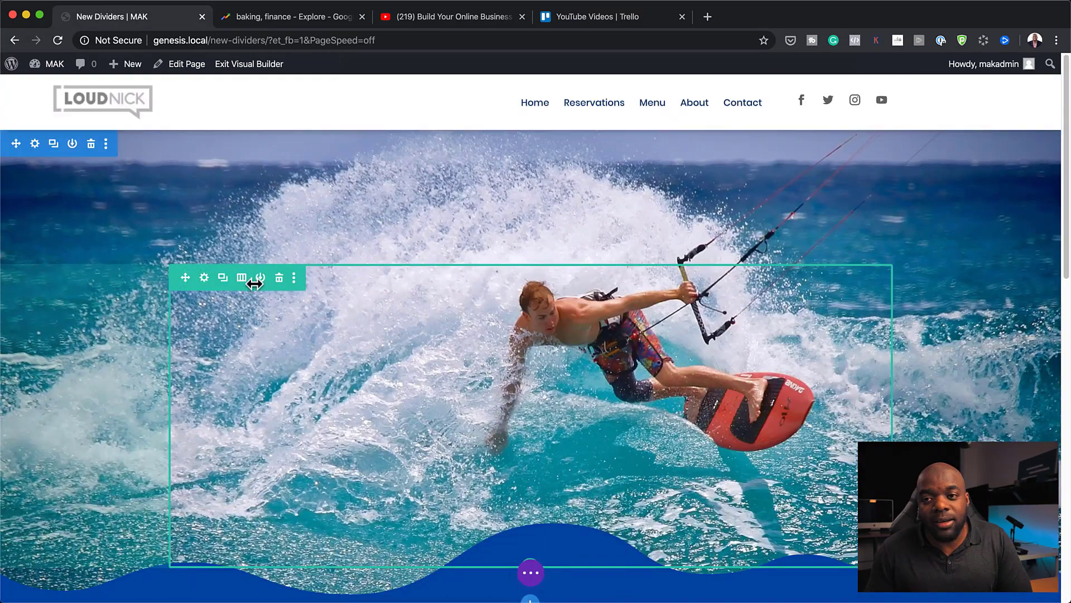
pyautogui.moveTo(418, 174); pyautogui.dragTo(424, 138)
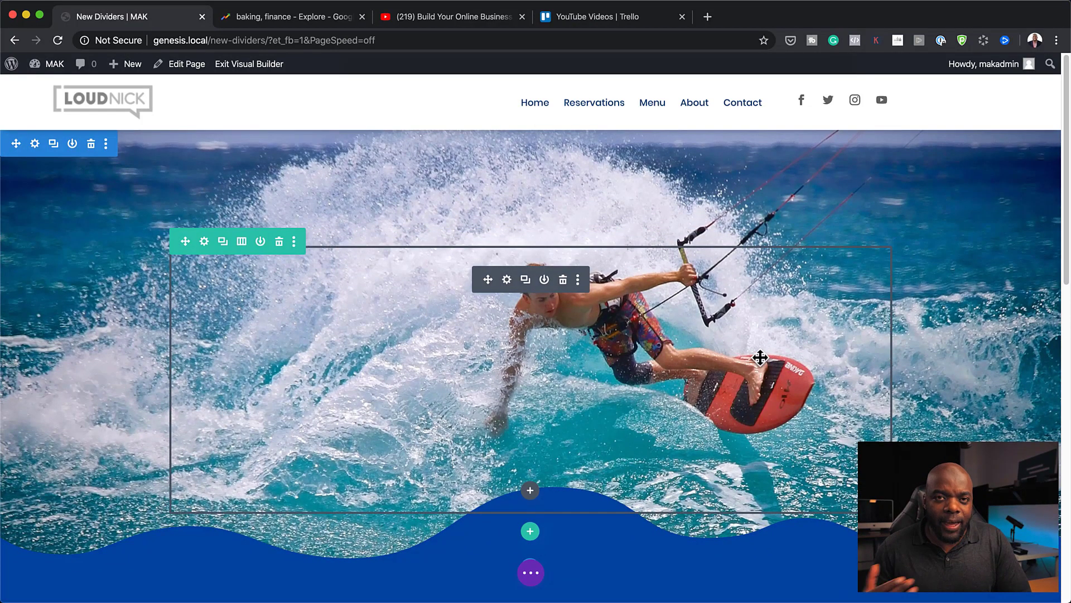
pyautogui.click(53, 143)
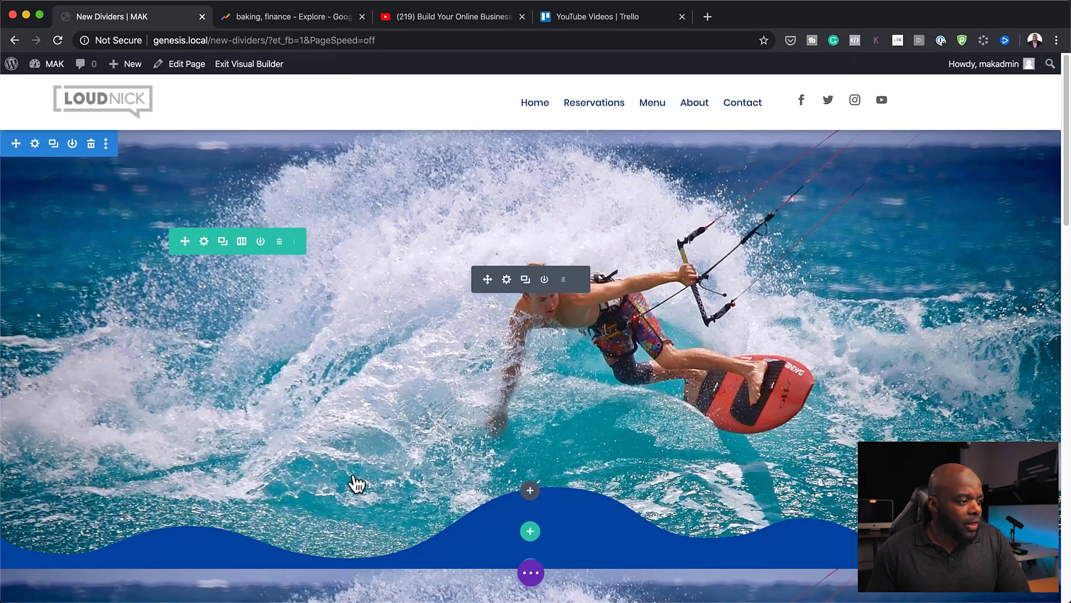
pyautogui.scroll(-10, 354, 480)
pyautogui.scroll(-4, 355, 475)
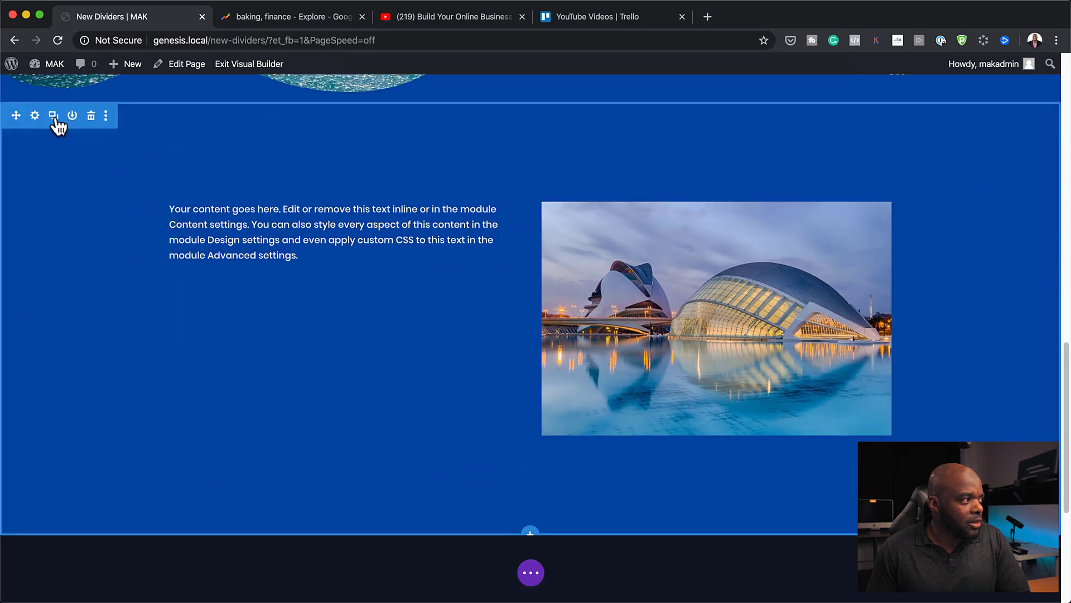
# Move the duplicated surfer section between the two blue content sections.
pyautogui.scroll(10, 160, 337)
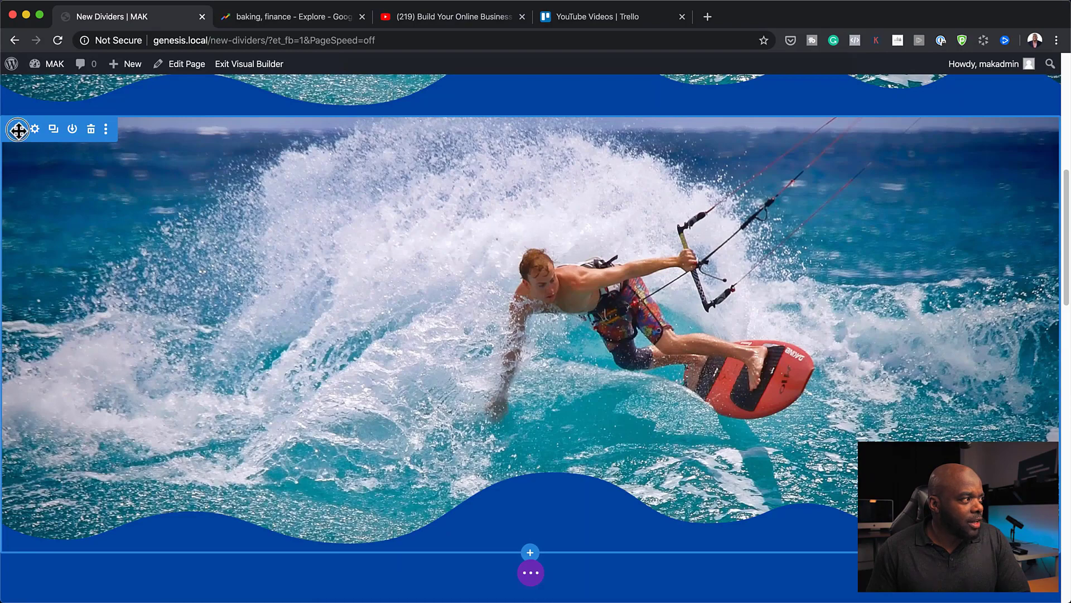
pyautogui.moveTo(18, 130); pyautogui.dragTo(160, 414)
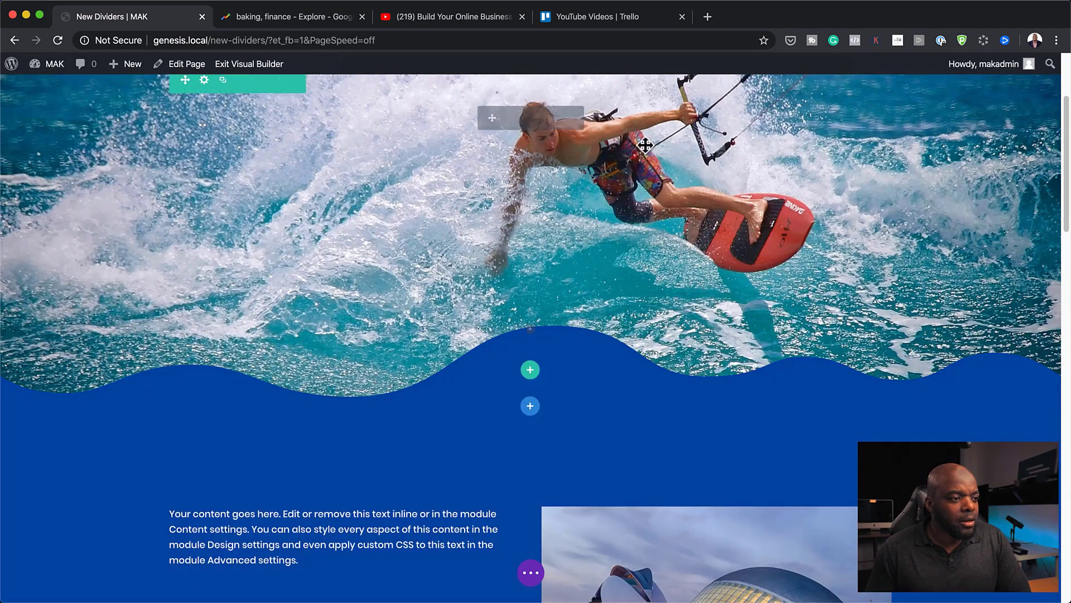
pyautogui.scroll(-15, 801, 382)
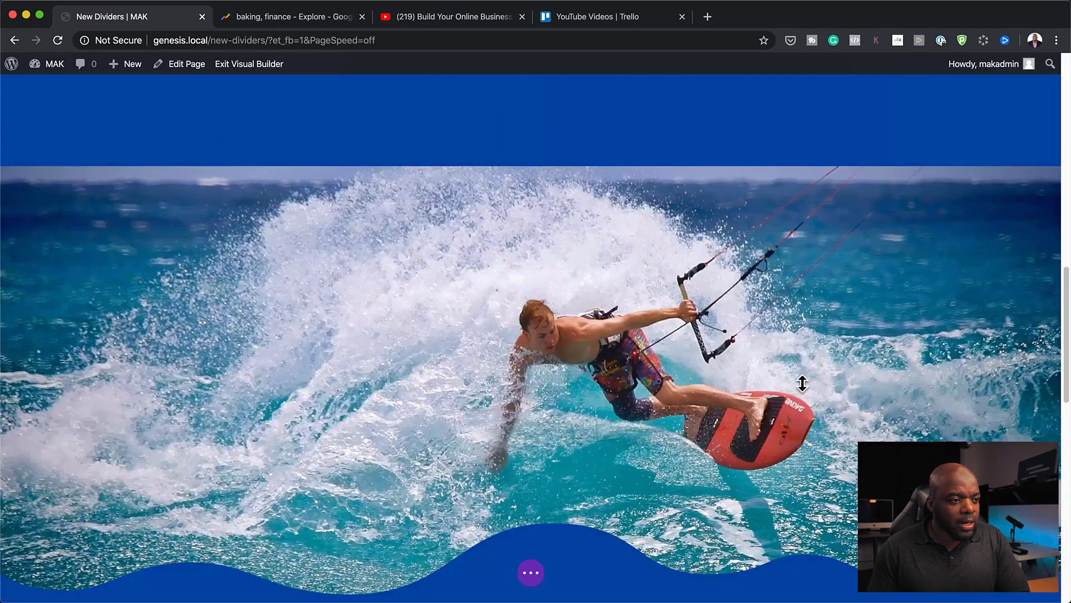
# Replace the second surfer section's background image with the glass skyscraper photo architectural-design-architecture-building-business-443383.jpg from the media library.
pyautogui.scroll(-3, 800, 383)
pyautogui.scroll(4, 393, 203)
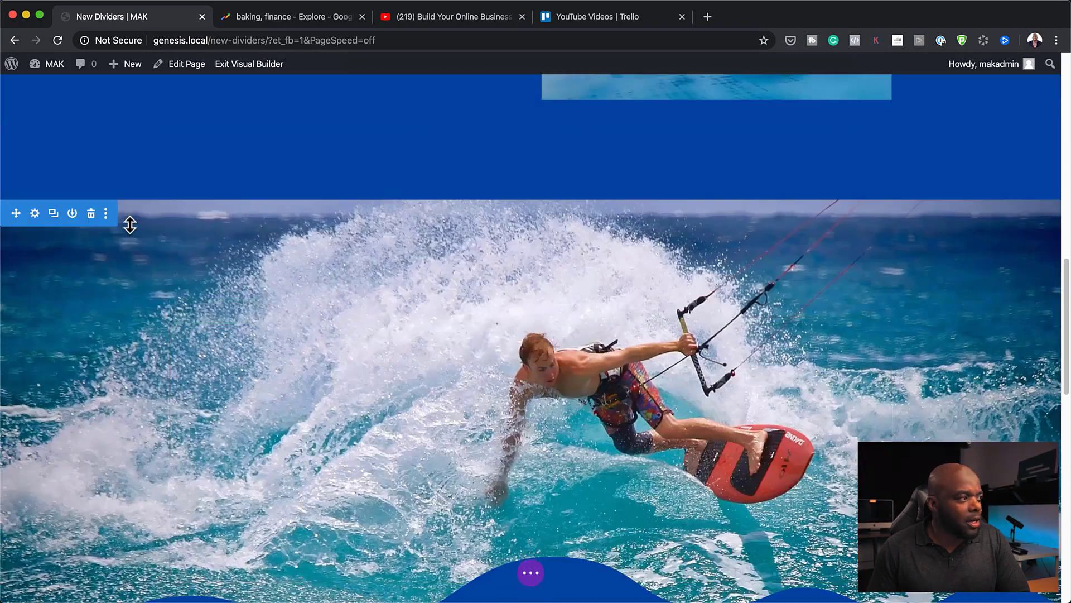
pyautogui.click(35, 214)
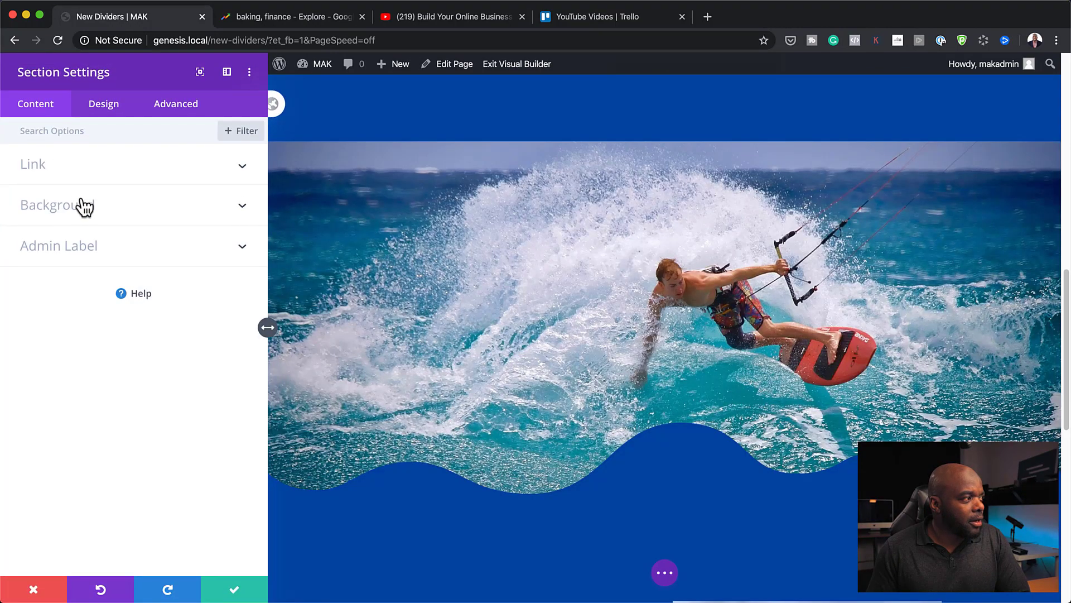
pyautogui.click(79, 206)
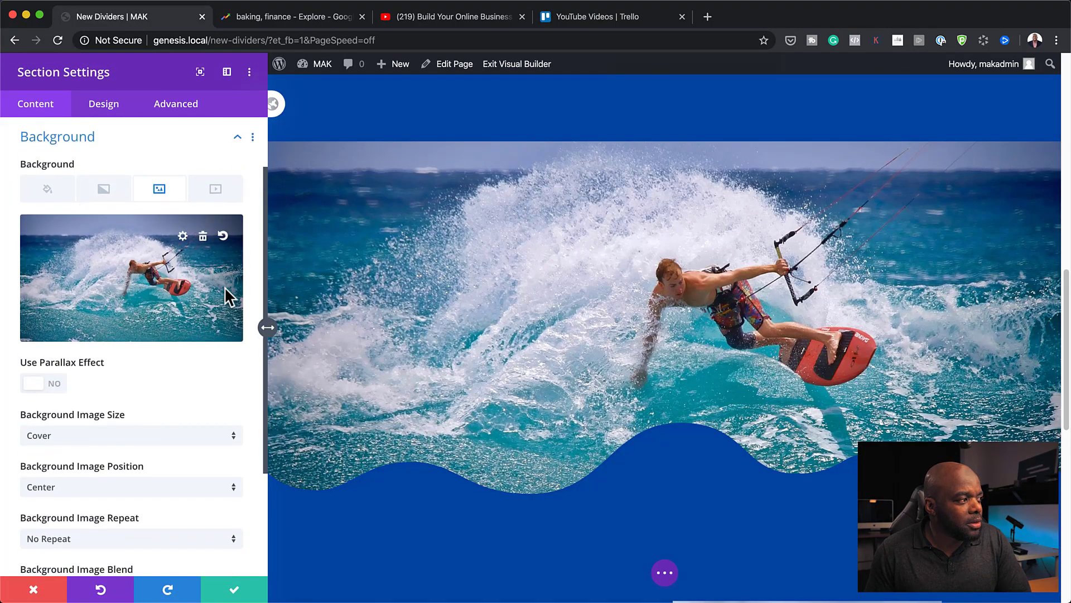
pyautogui.click(97, 271)
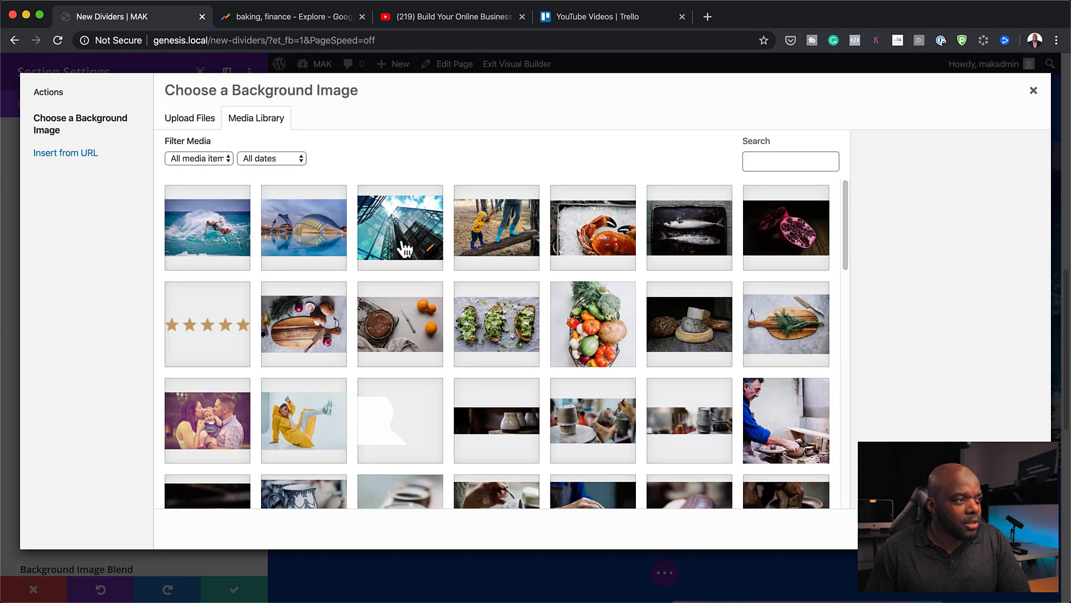
pyautogui.click(405, 248)
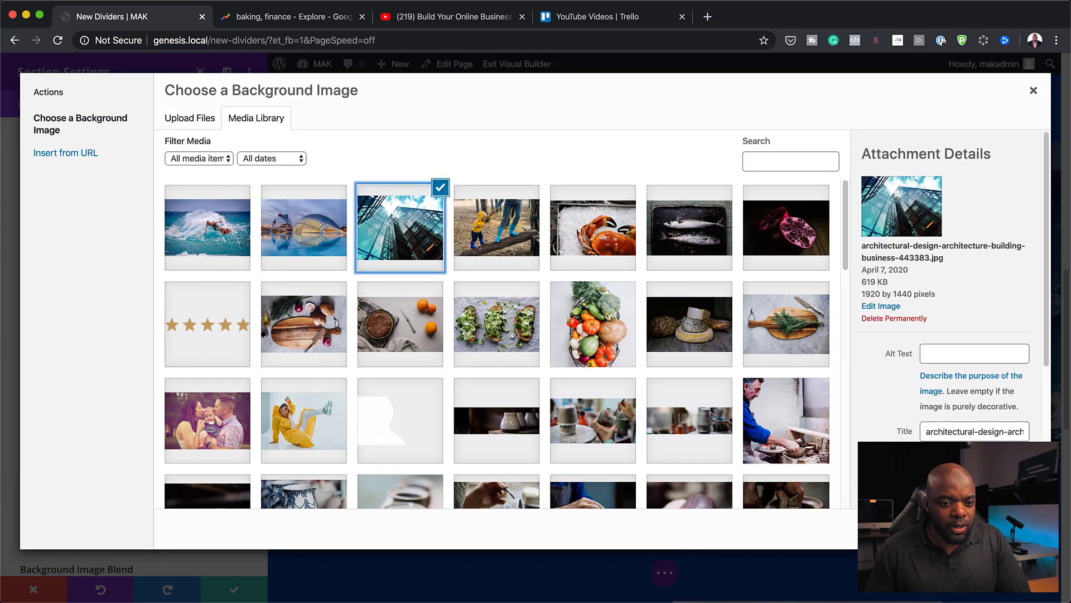
pyautogui.click(987, 529)
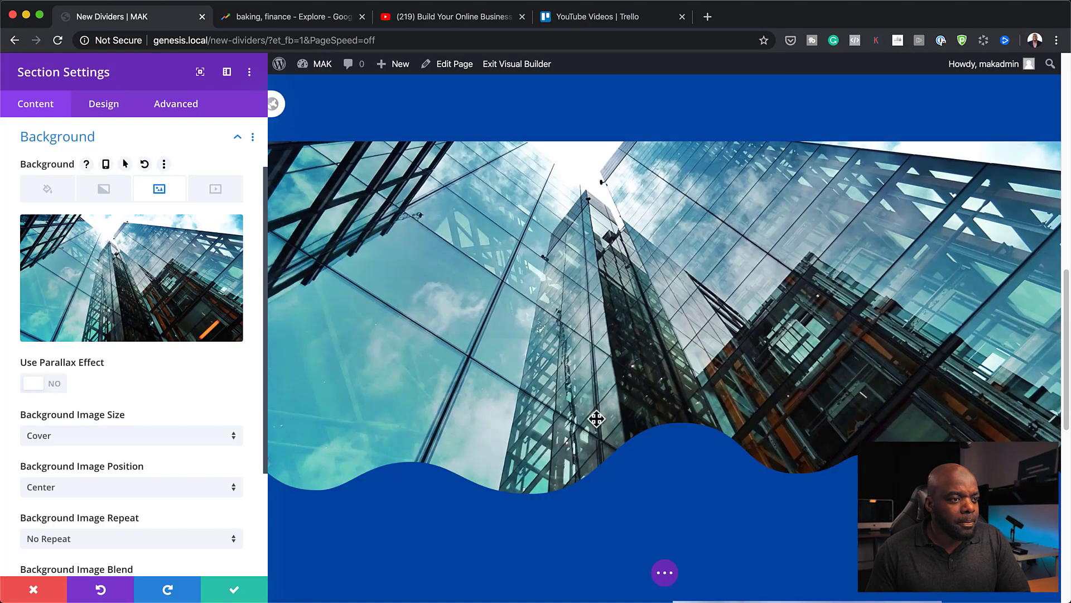
pyautogui.scroll(1, 602, 426)
pyautogui.scroll(4, 494, 452)
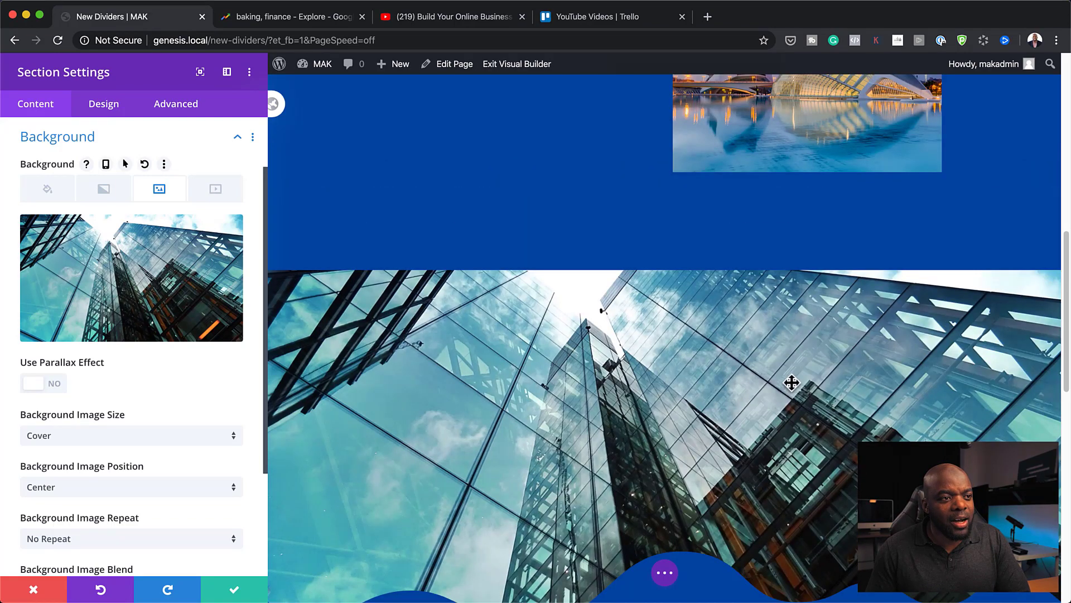
pyautogui.scroll(-6, 687, 468)
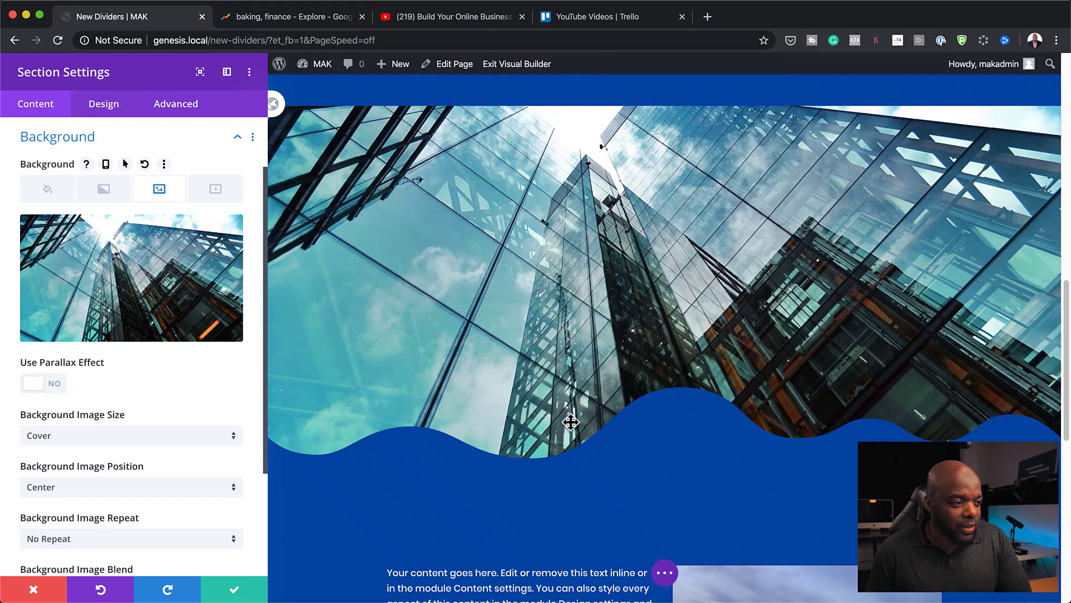
# Give the glass-building section's bottom divider the single-layer slanted style with a divider height of 51px.
pyautogui.click(113, 107)
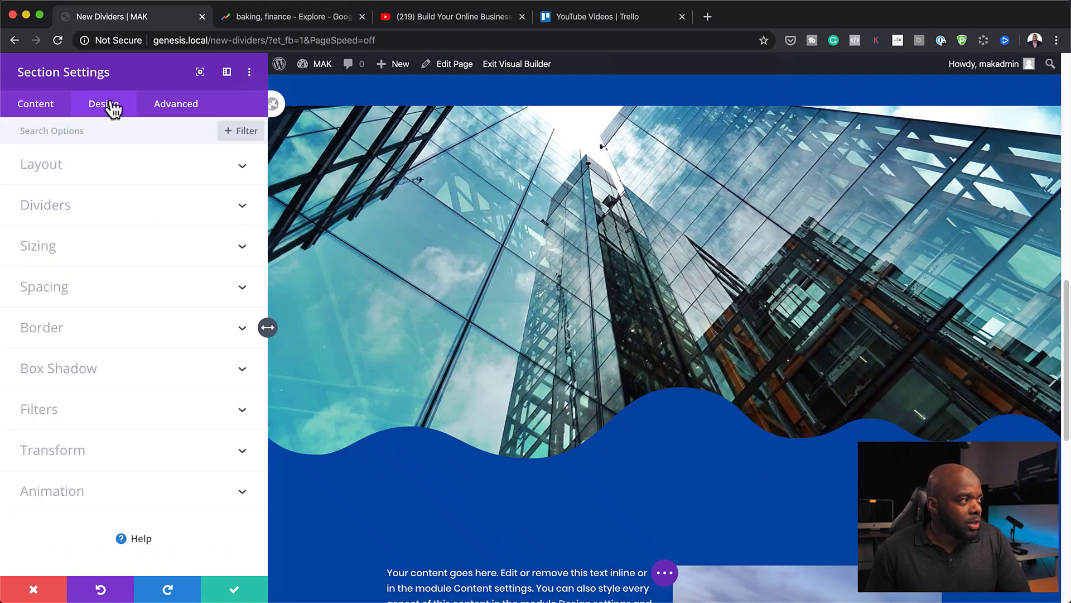
pyautogui.click(81, 213)
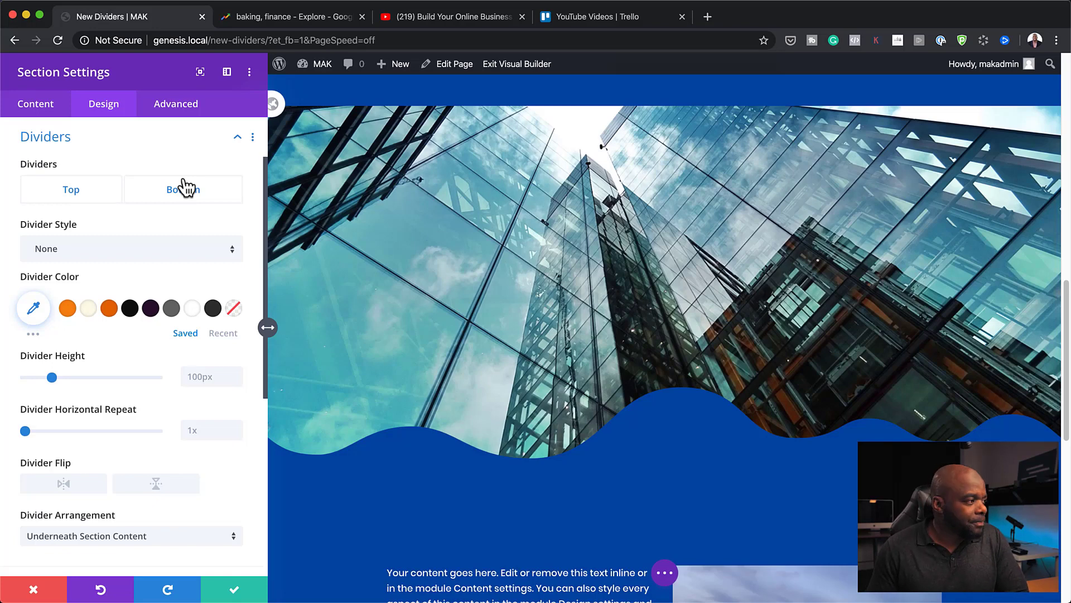
pyautogui.click(158, 199)
pyautogui.click(140, 253)
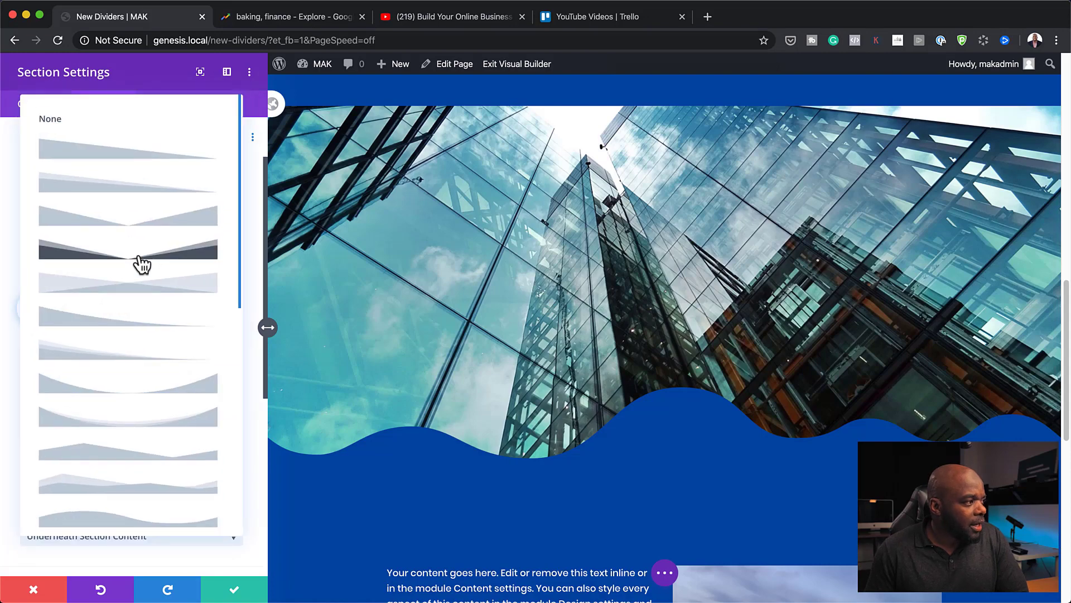
pyautogui.click(144, 155)
pyautogui.scroll(3, 714, 474)
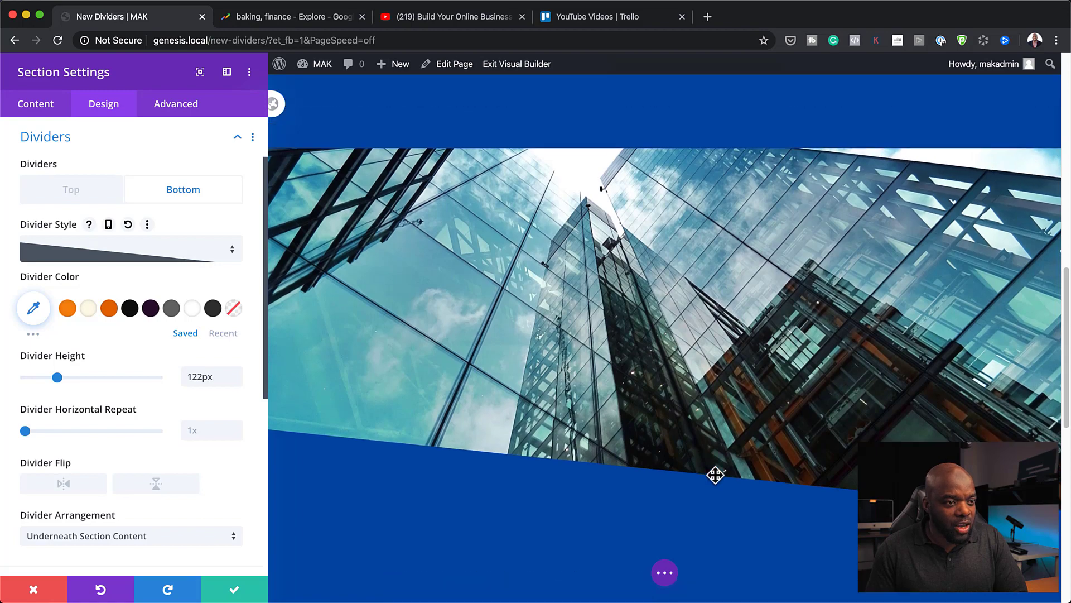
pyautogui.scroll(-2, 636, 526)
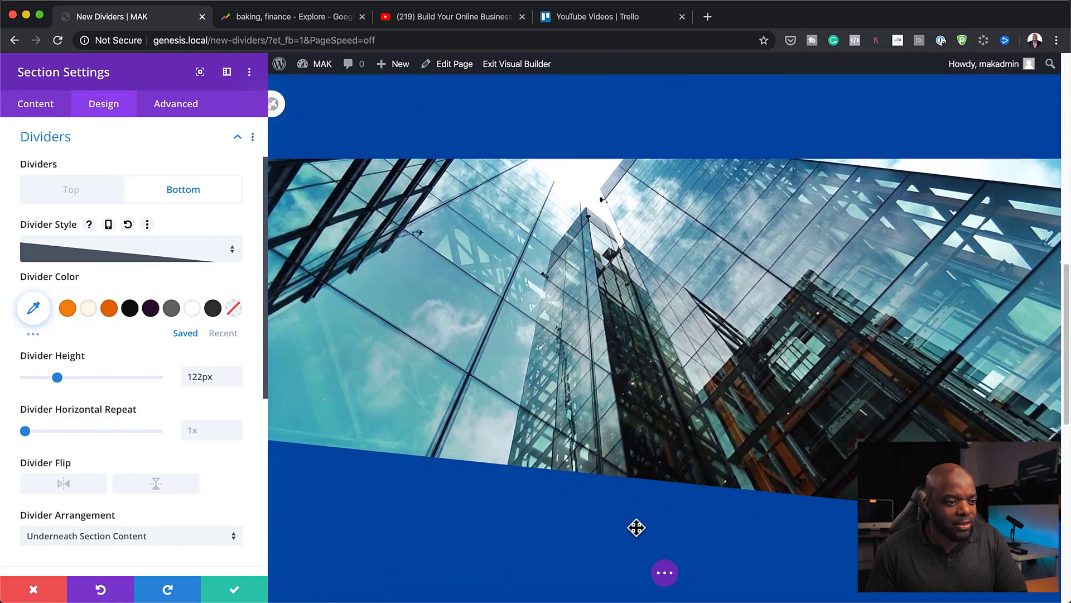
pyautogui.moveTo(63, 382); pyautogui.dragTo(40, 384)
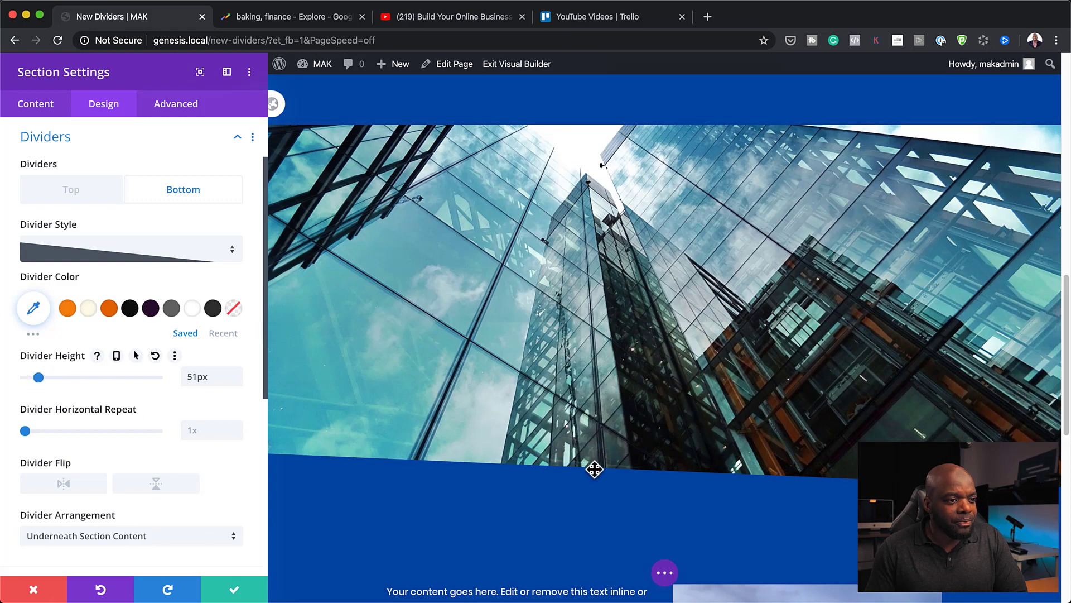
pyautogui.scroll(-8, 594, 480)
pyautogui.scroll(5, 596, 485)
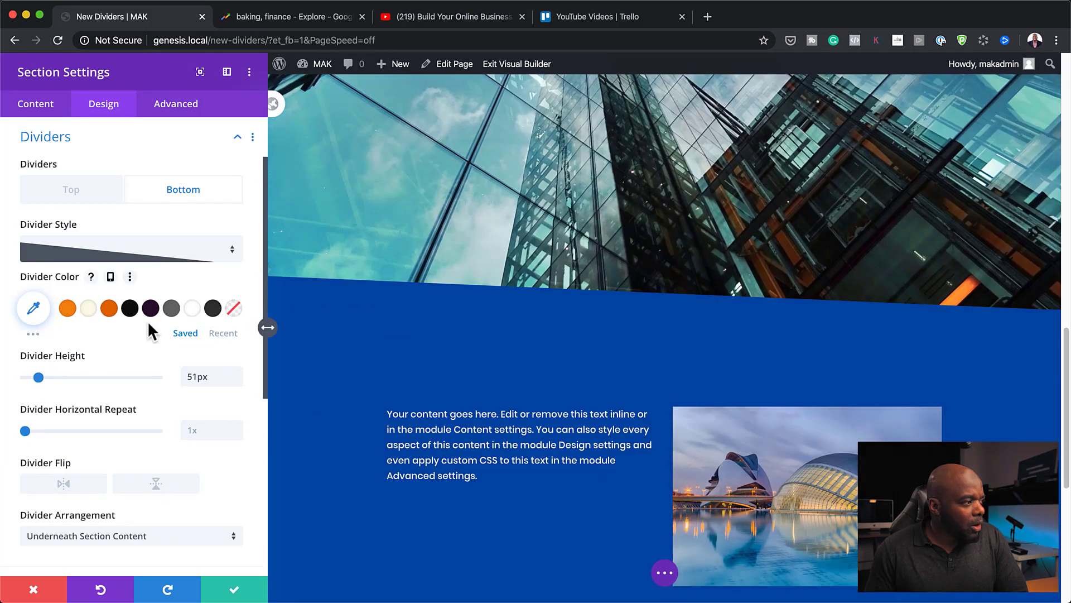
# Try the crossed two-layer style and the single-layer low-peak angled style on the glass-building section's bottom divider.
pyautogui.click(206, 258)
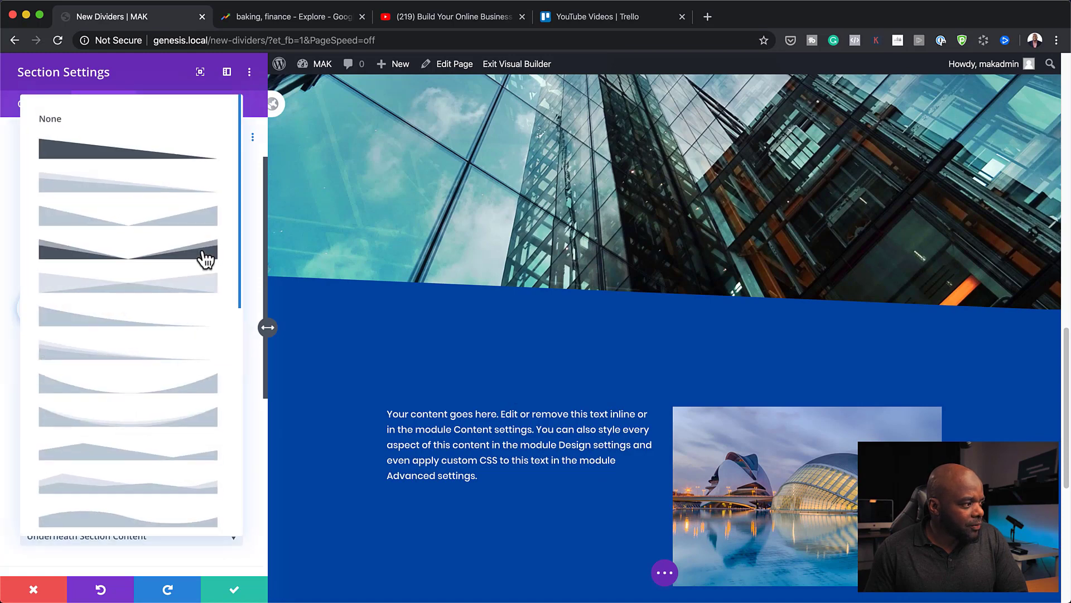
pyautogui.click(170, 283)
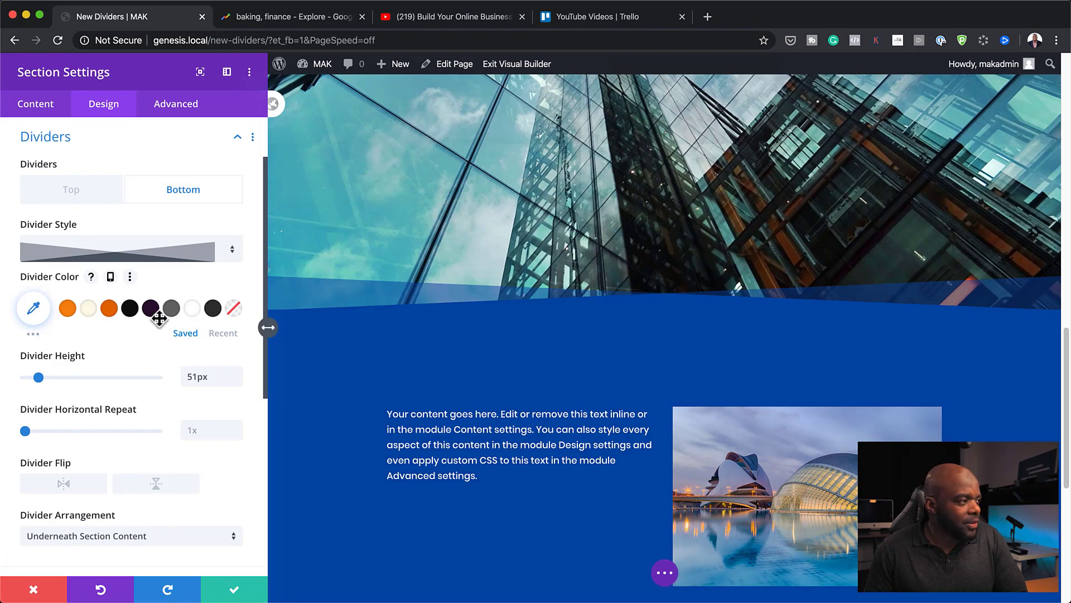
pyautogui.click(134, 258)
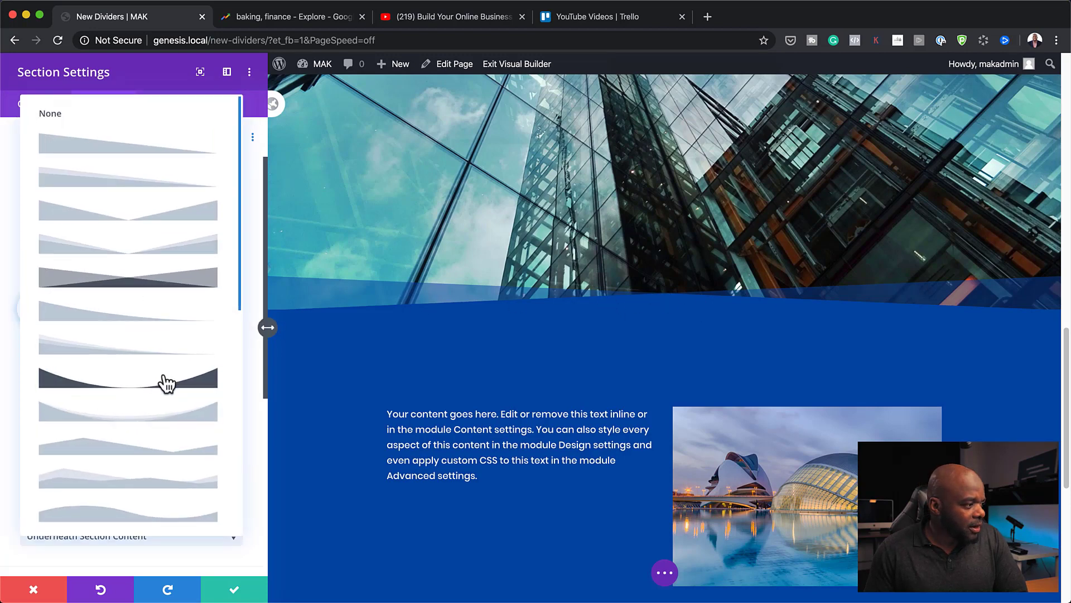
pyautogui.click(106, 451)
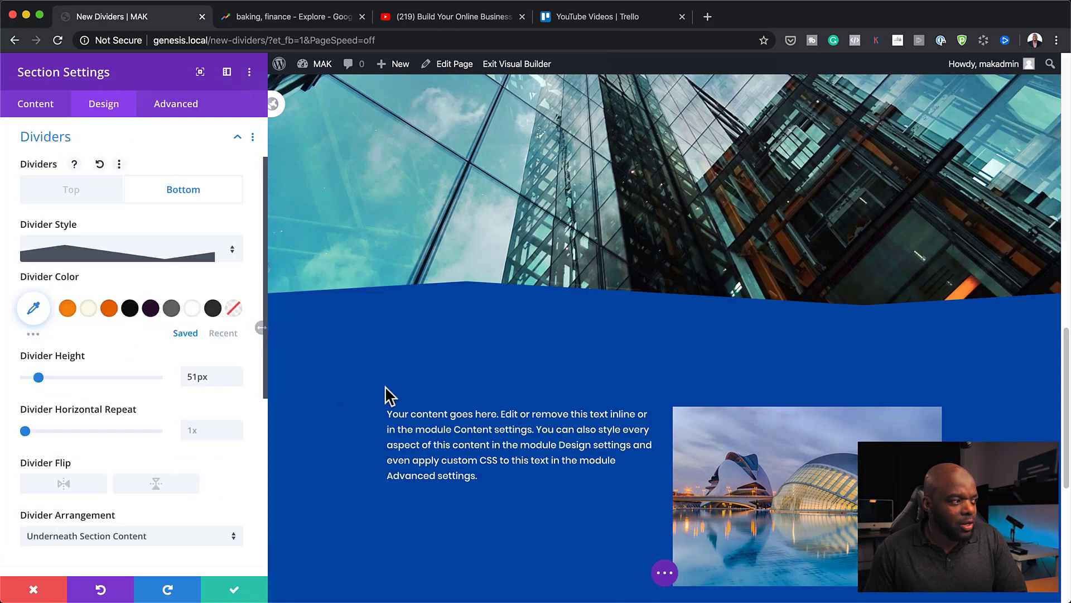
# Set the glass-building section's bottom divider height to 129px.
pyautogui.moveTo(55, 379)
pyautogui.mouseDown()
pyautogui.moveTo(16, 383)
pyautogui.moveTo(61, 384)
pyautogui.mouseUp()
pyautogui.scroll(5, 488, 303)
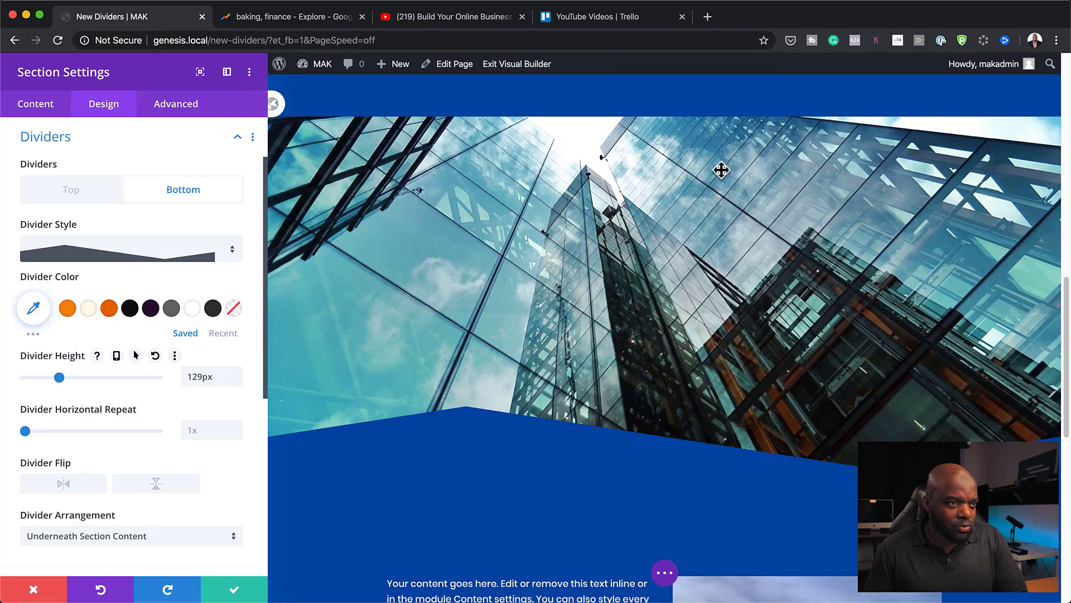
pyautogui.scroll(2, 631, 288)
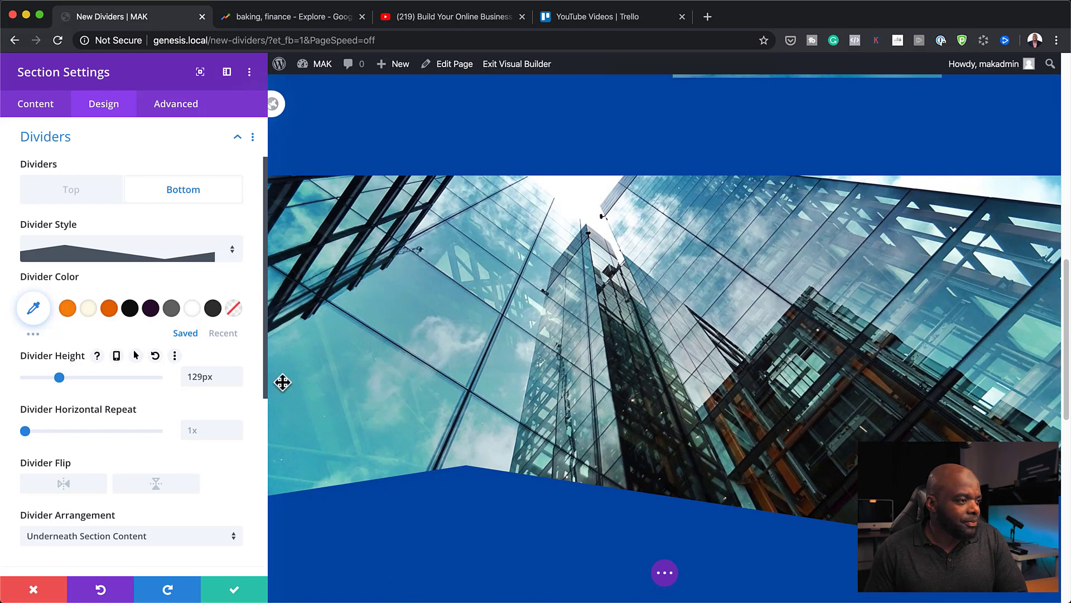
# Try the single-layer asymmetric angled style, with its low point off-centre, on the glass-building section's bottom divider.
pyautogui.click(159, 259)
pyautogui.scroll(-2, 180, 407)
pyautogui.scroll(-3, 180, 407)
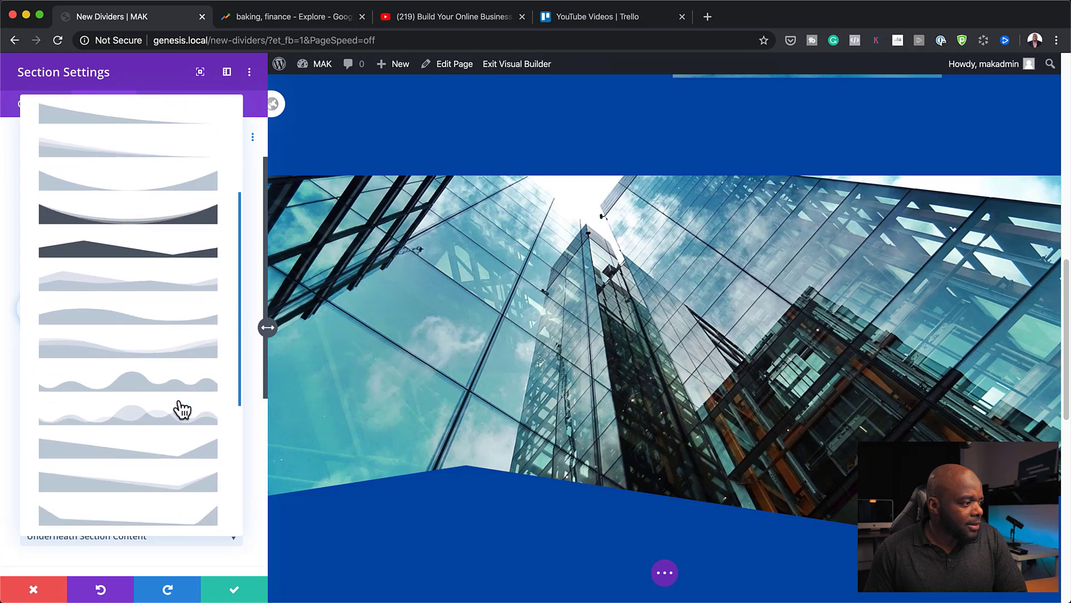
pyautogui.scroll(-1, 181, 409)
pyautogui.click(175, 441)
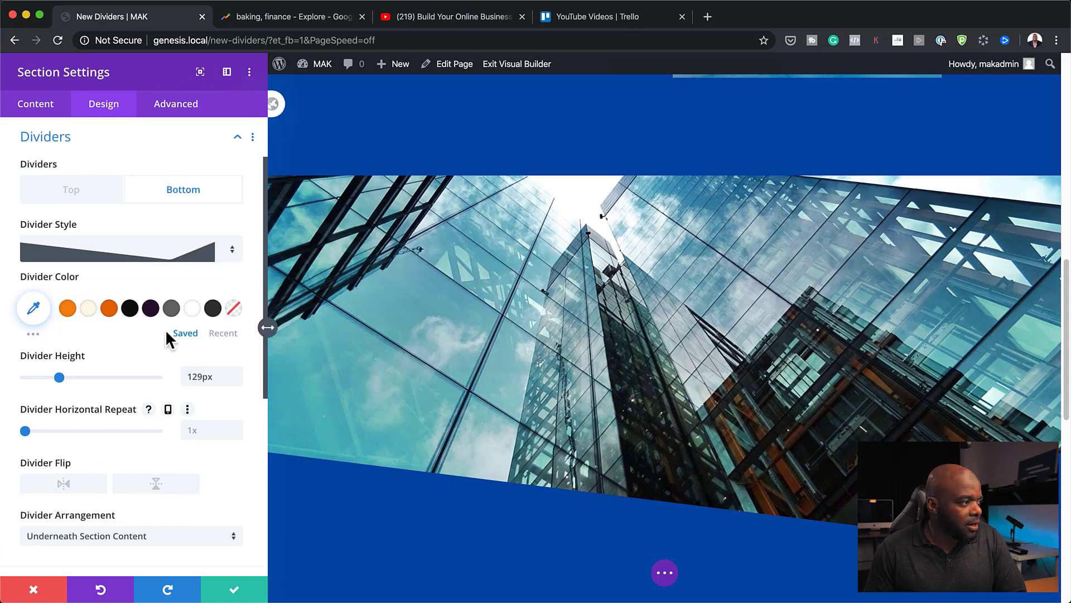
# Browse the divider styles and apply the solid centred V-shaped one to the glass-building section's bottom divider.
pyautogui.click(207, 248)
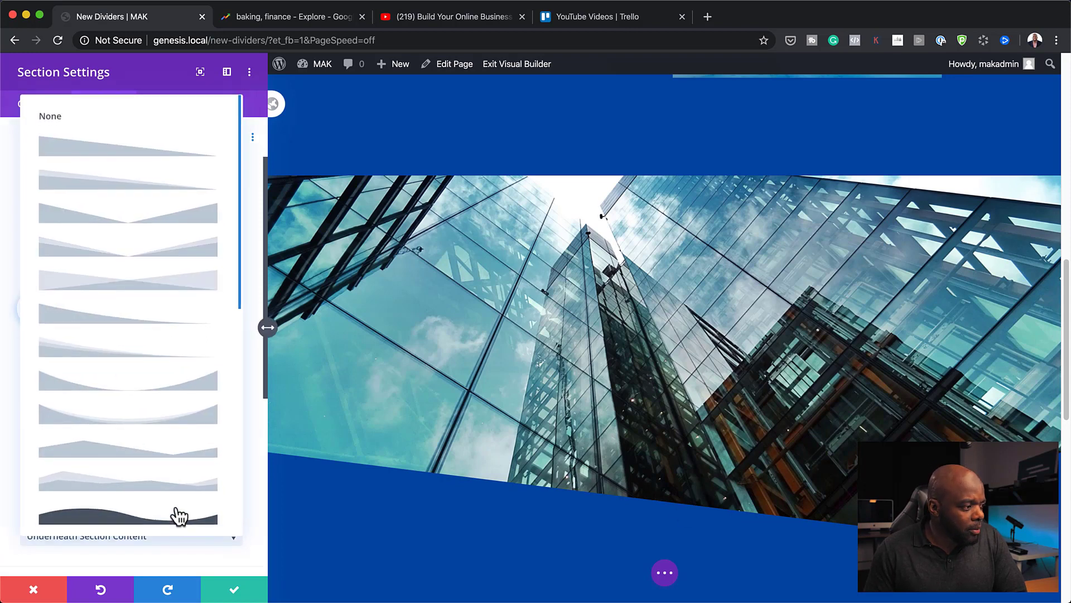
pyautogui.scroll(-2, 177, 514)
pyautogui.scroll(-10, 178, 516)
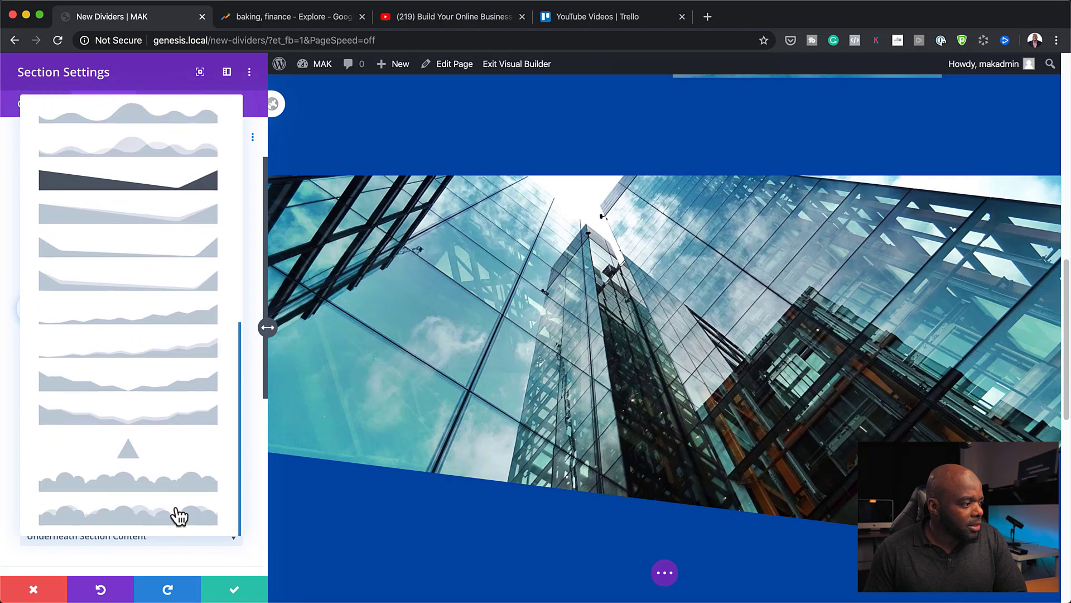
pyautogui.scroll(10, 178, 516)
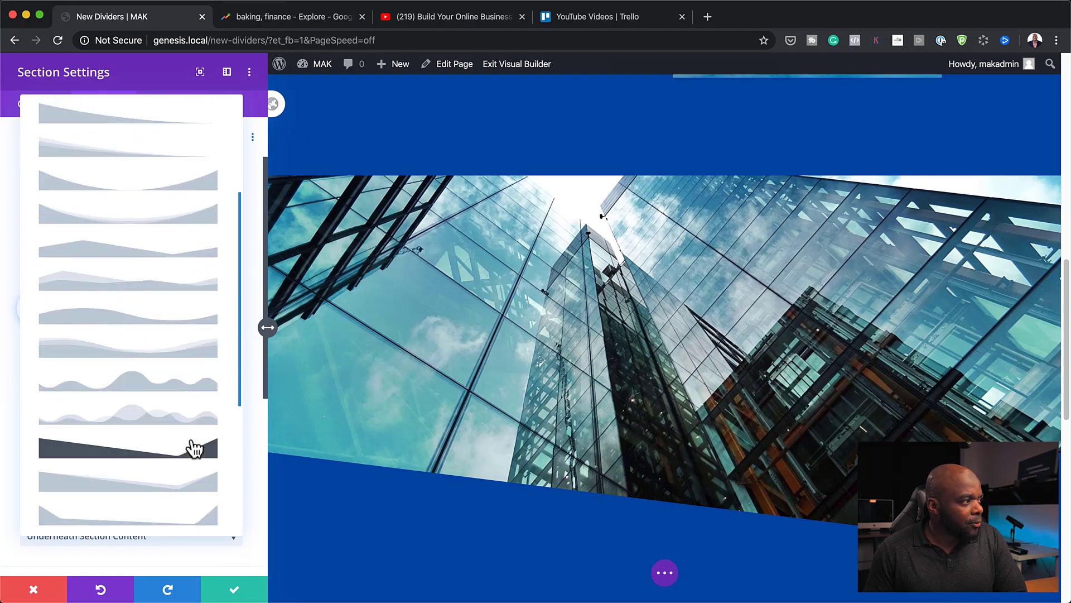
pyautogui.scroll(3, 194, 448)
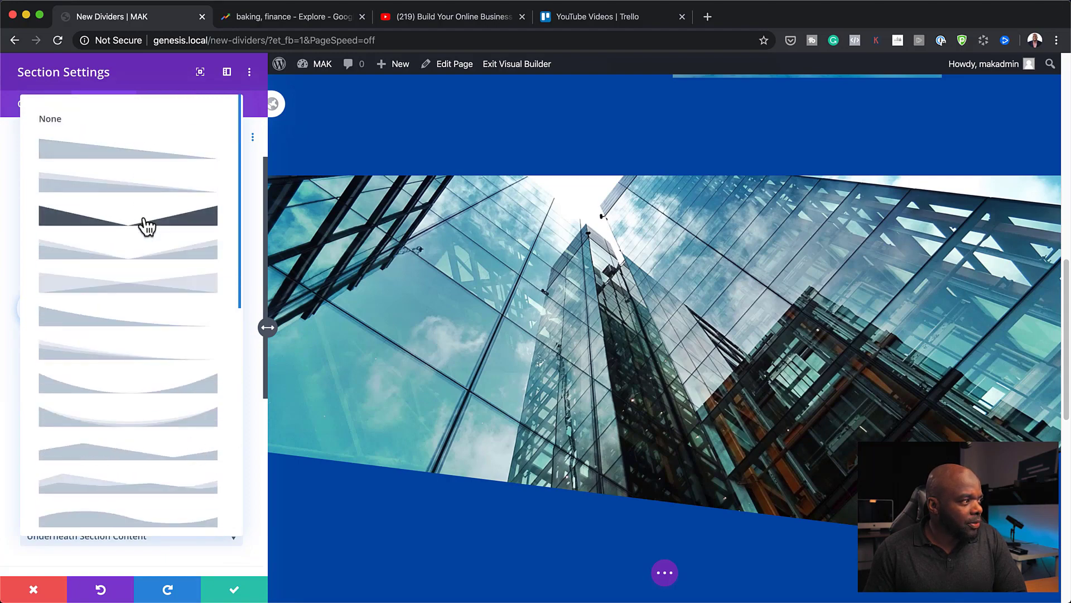
pyautogui.click(170, 220)
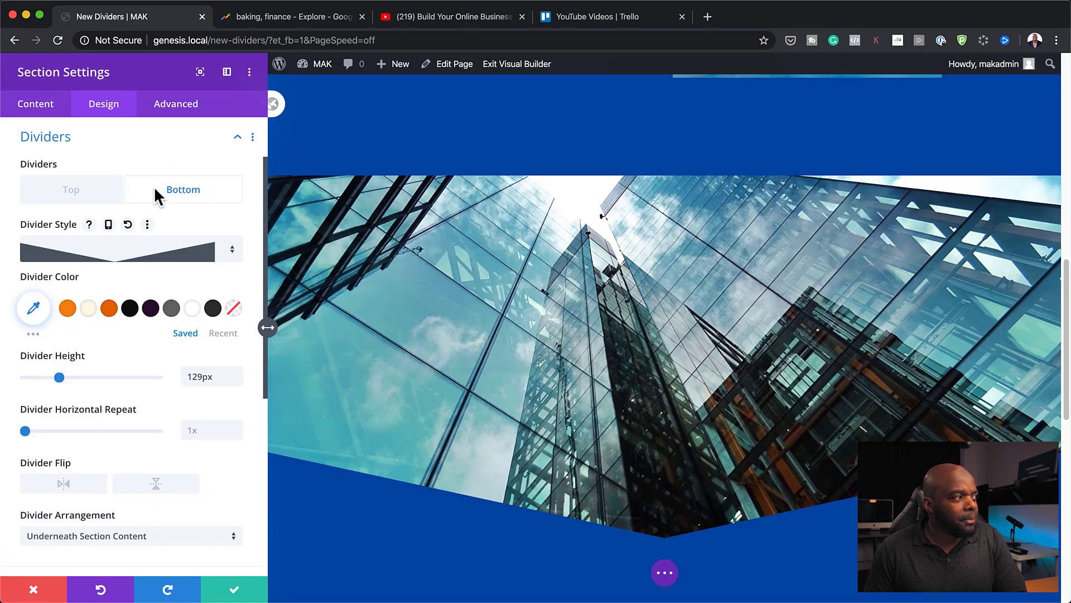
# Apply the single-layer straight slanted style, tapering from left to right, to the glass-building section's bottom divider and save the section settings.
pyautogui.click(169, 252)
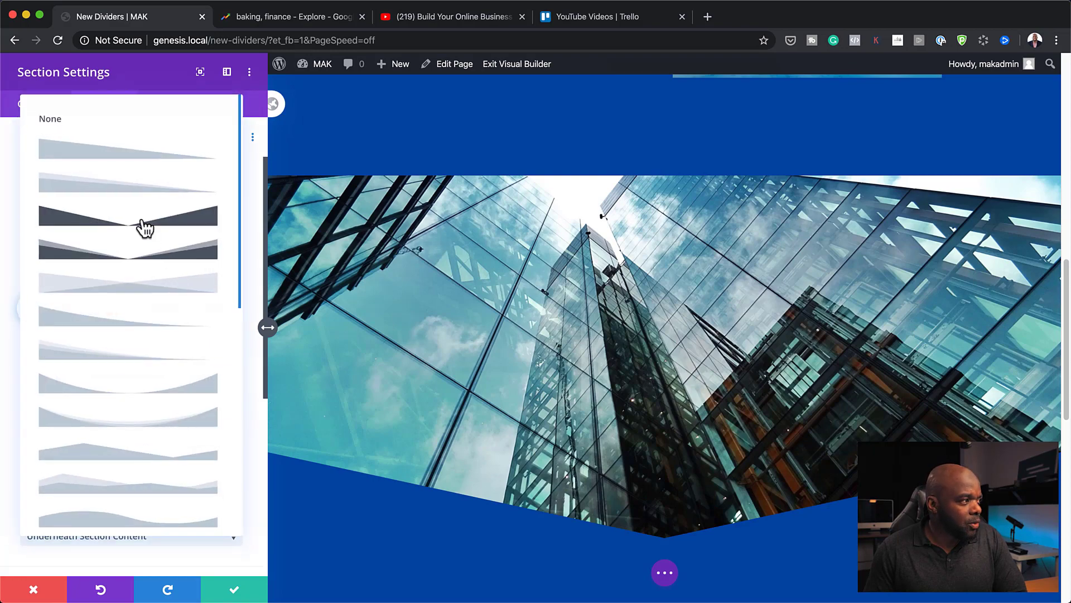
pyautogui.click(138, 155)
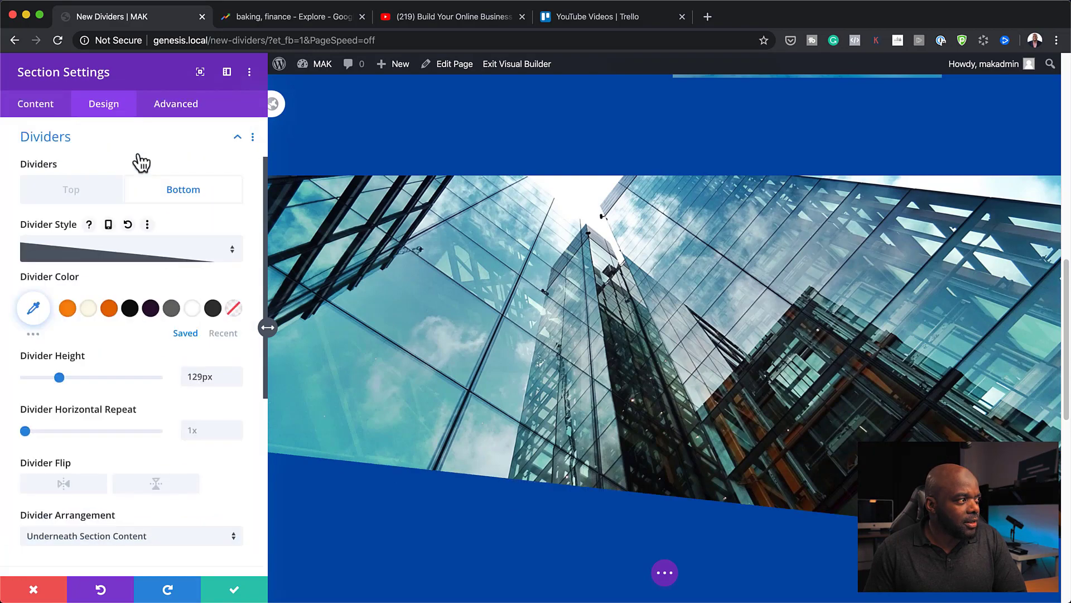
pyautogui.click(235, 590)
# Set the background of the content section below the glass building to white and save the section settings.
pyautogui.scroll(-5, 370, 497)
pyautogui.scroll(-2, 374, 499)
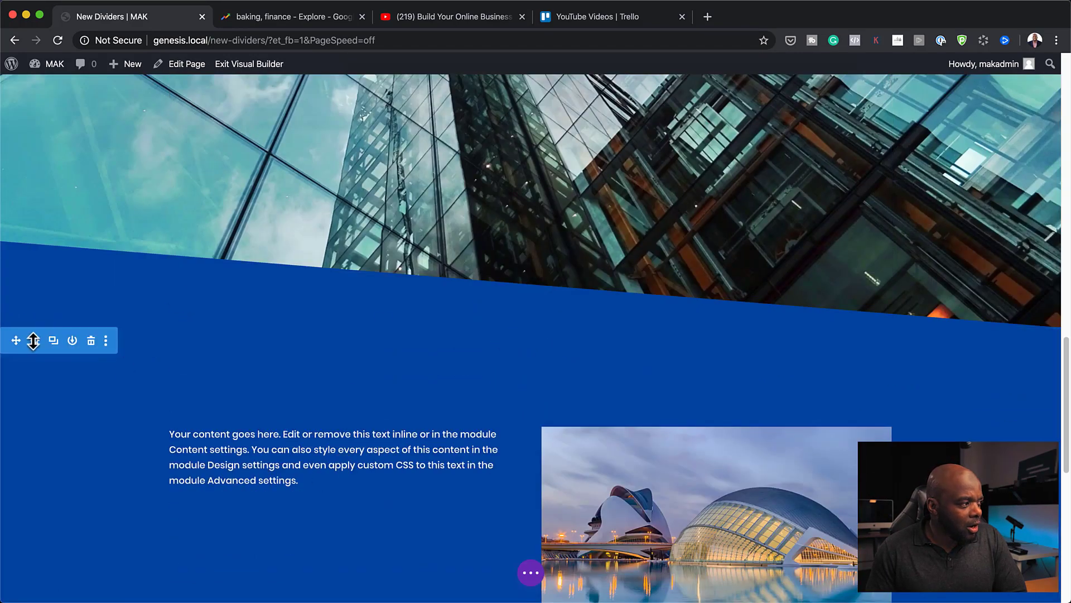
pyautogui.click(35, 340)
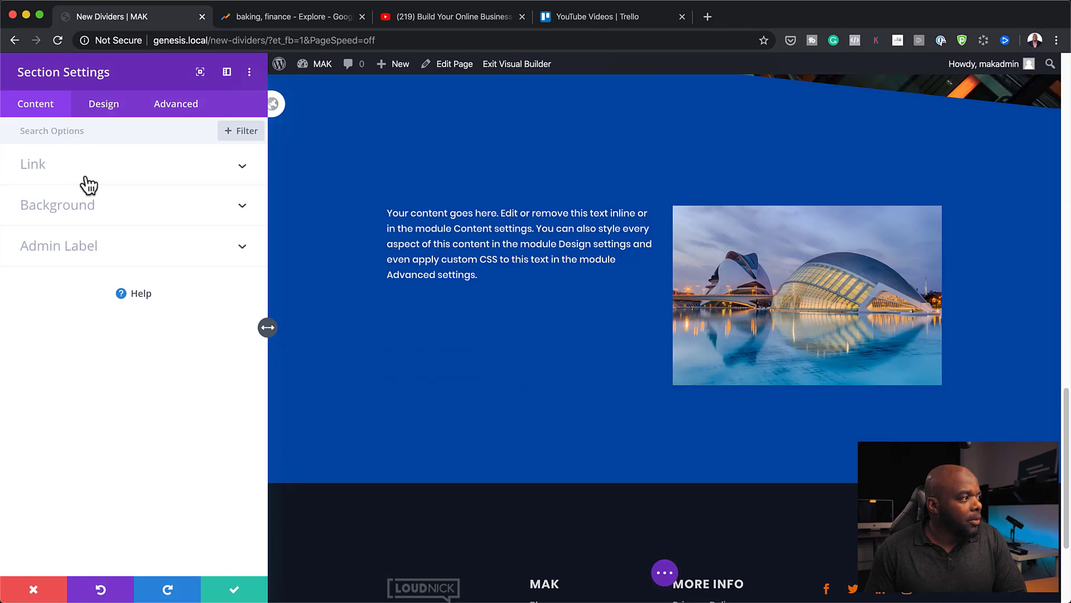
pyautogui.click(73, 210)
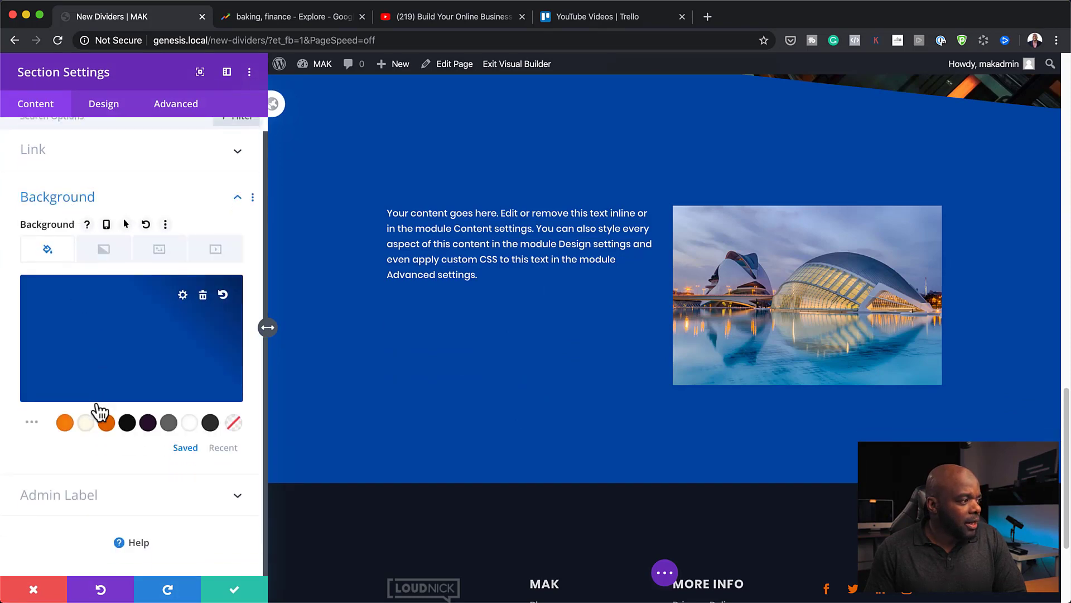
pyautogui.click(196, 425)
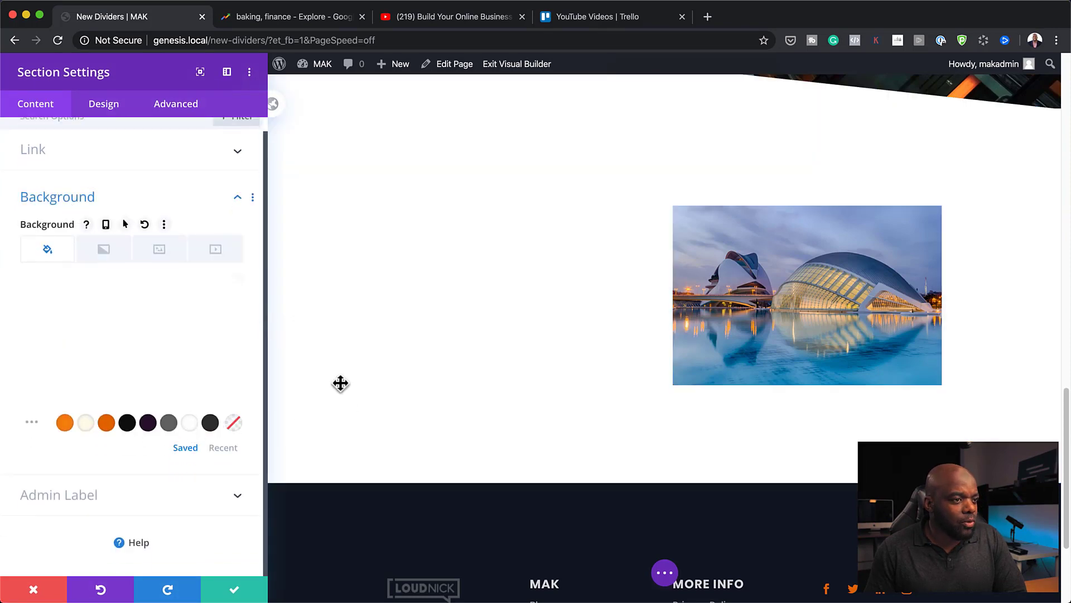
pyautogui.click(244, 590)
# Set the text colour of the text module in the white content section to black and save the module.
pyautogui.scroll(3, 524, 405)
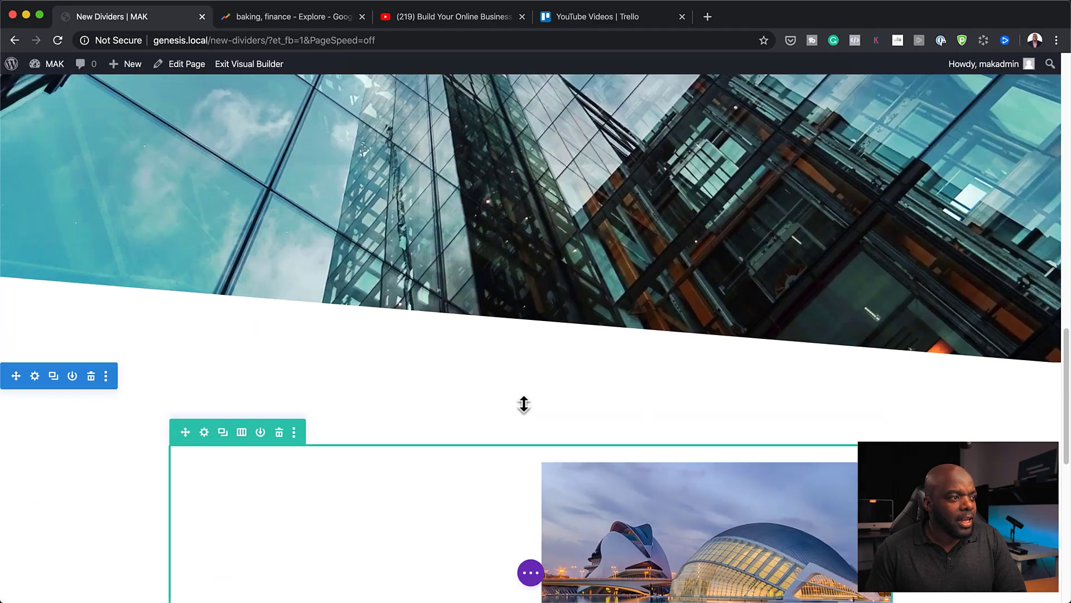
pyautogui.scroll(3, 708, 359)
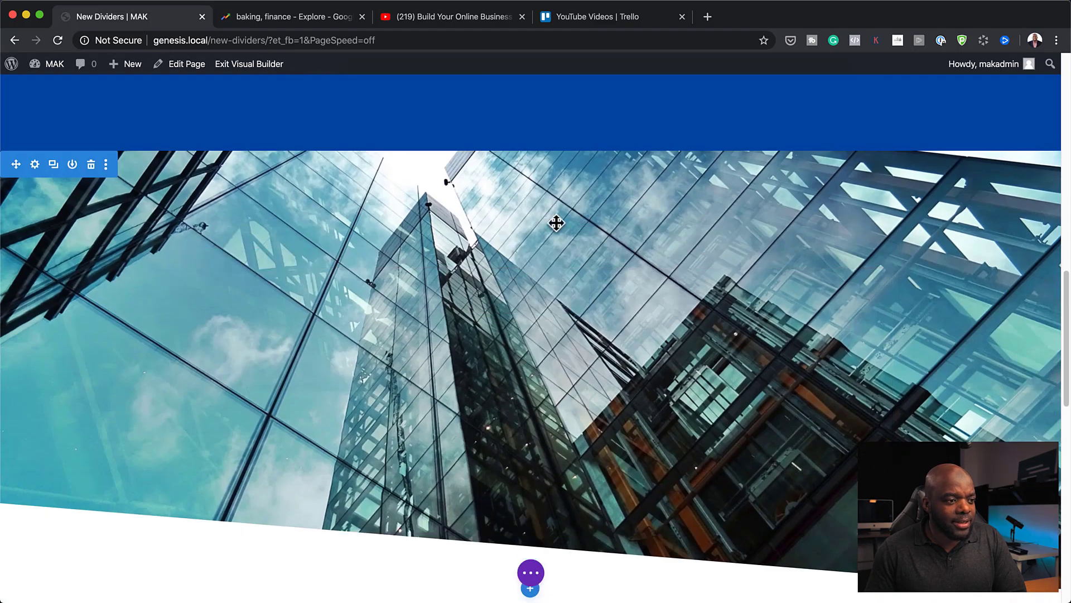
pyautogui.scroll(-10, 567, 449)
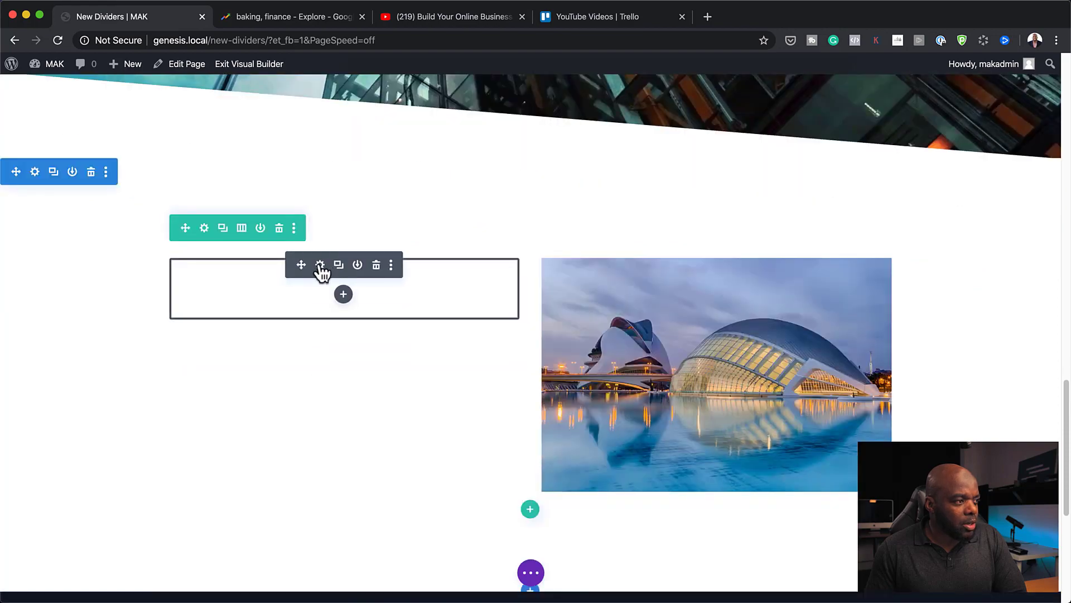
pyautogui.click(320, 265)
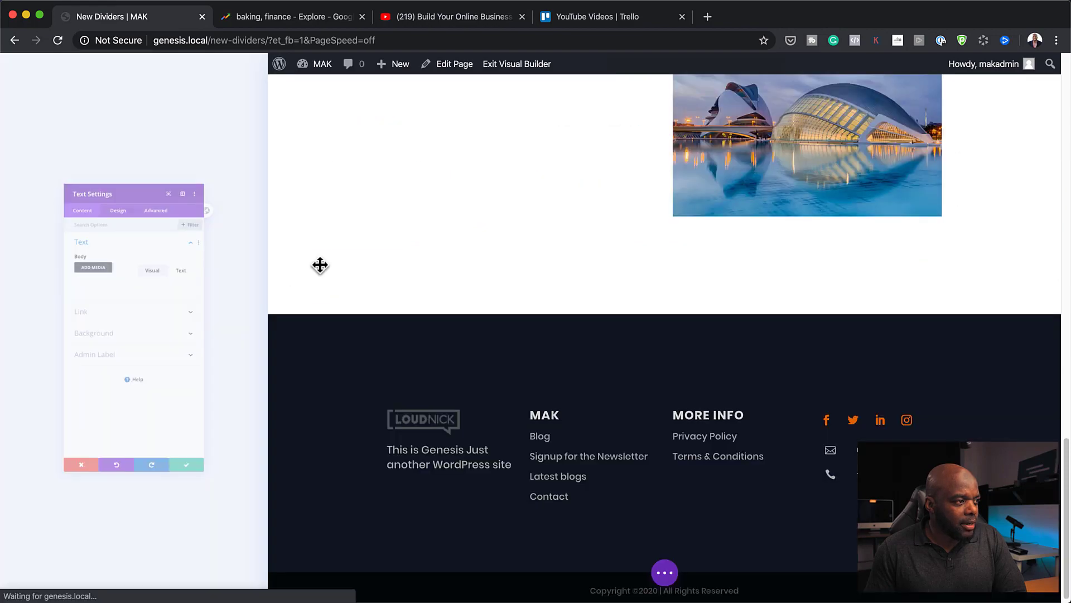
pyautogui.click(112, 107)
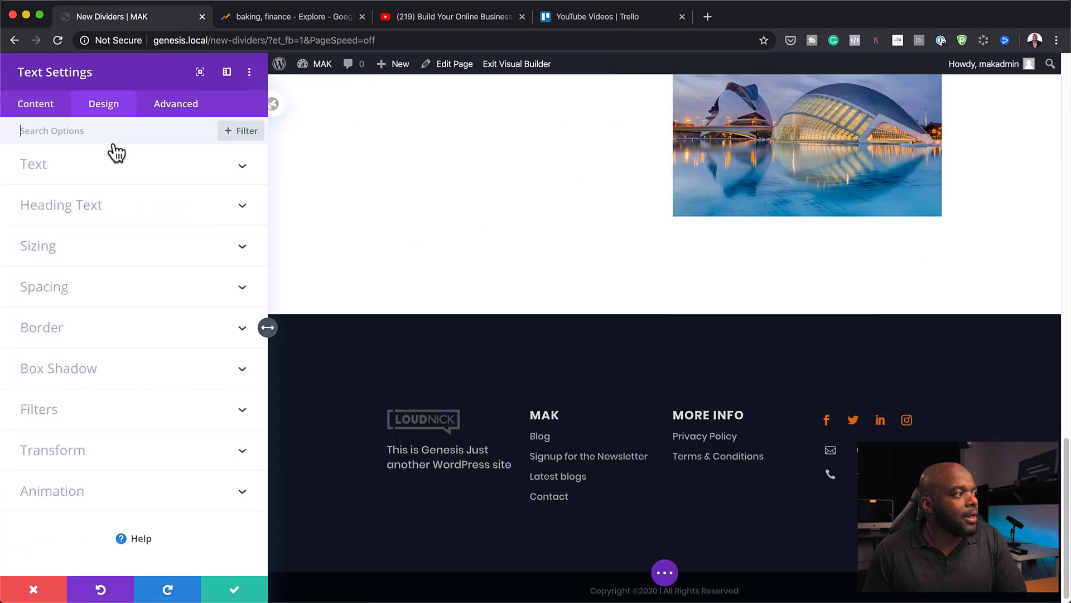
pyautogui.click(66, 170)
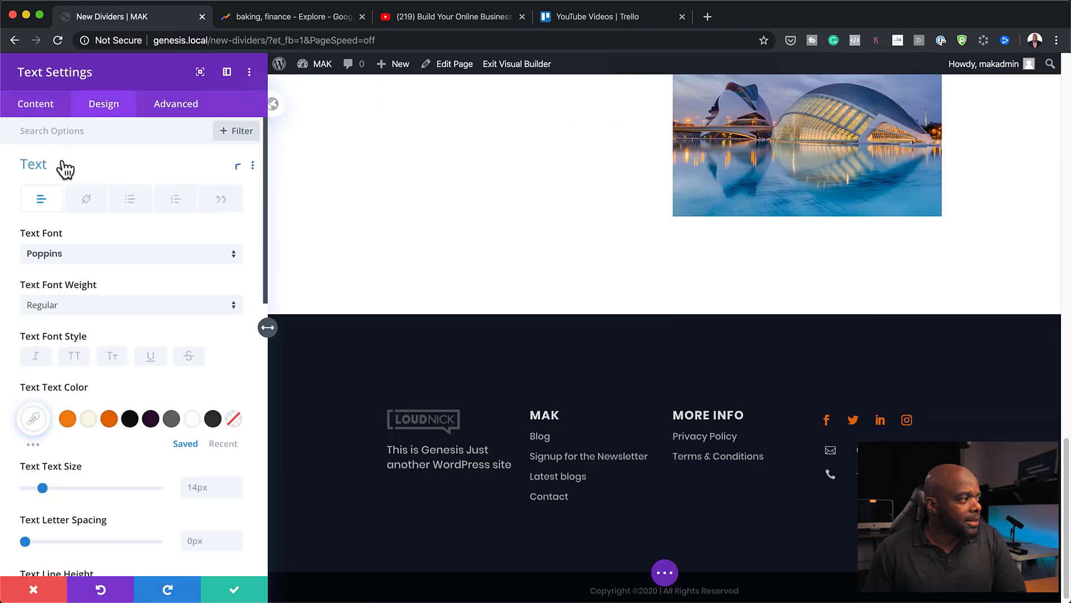
pyautogui.click(130, 418)
pyautogui.scroll(4, 426, 290)
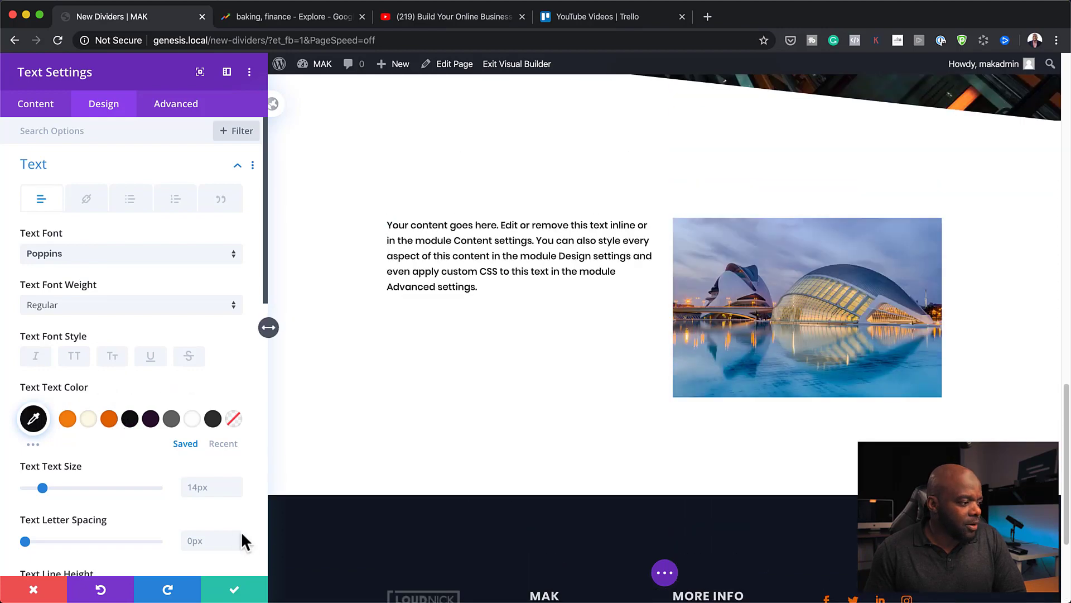
pyautogui.click(233, 590)
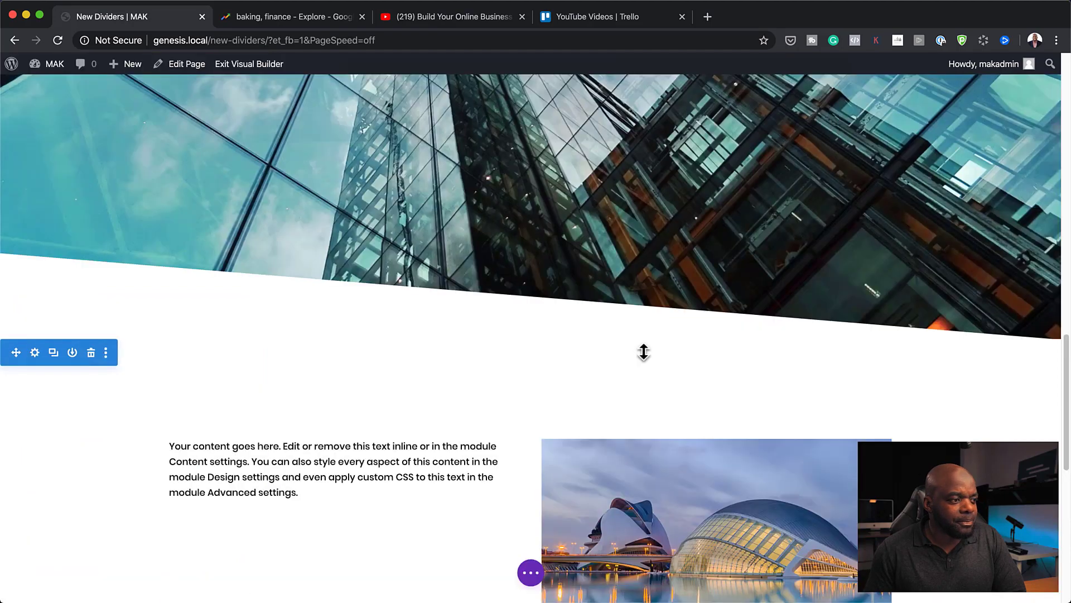
# Duplicate the glass-building section.
pyautogui.scroll(6, 640, 368)
pyautogui.scroll(-3, 639, 370)
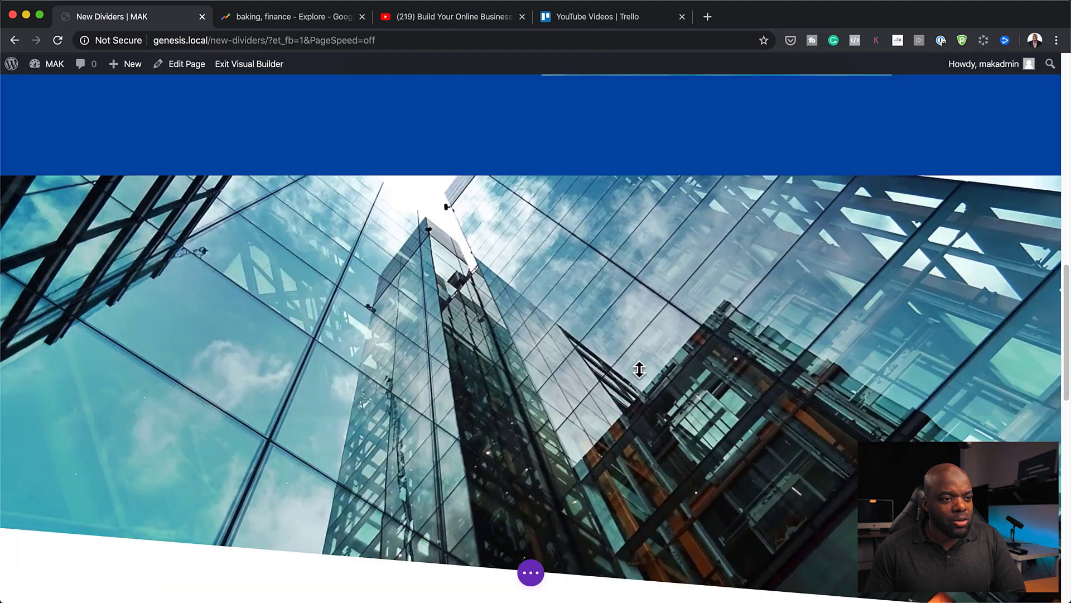
pyautogui.scroll(3, 640, 368)
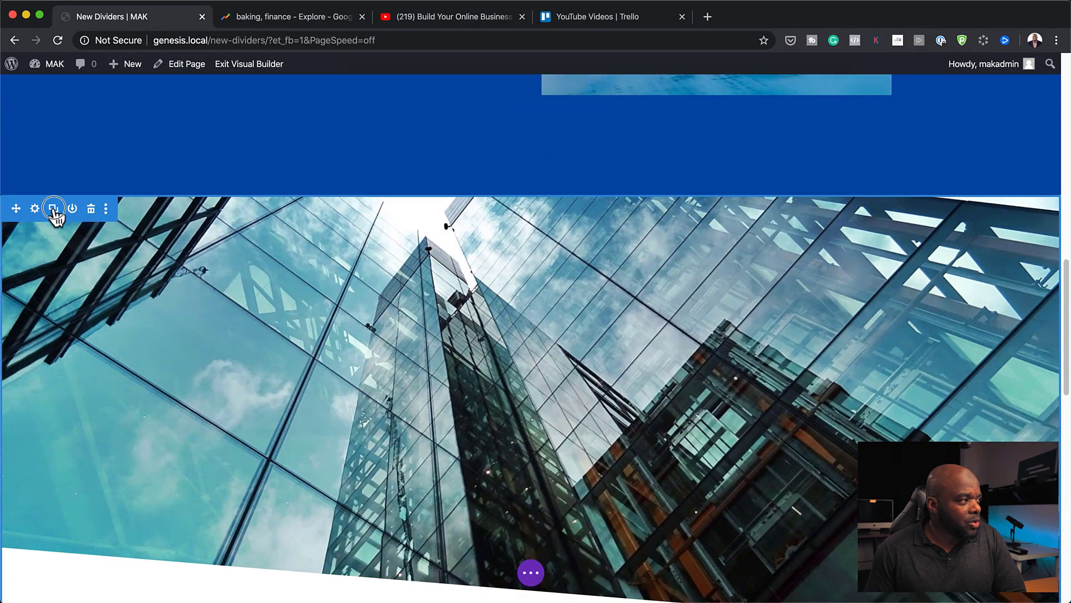
pyautogui.click(54, 209)
# Duplicate the white content section below the second glass-building section.
pyautogui.scroll(-7, 234, 352)
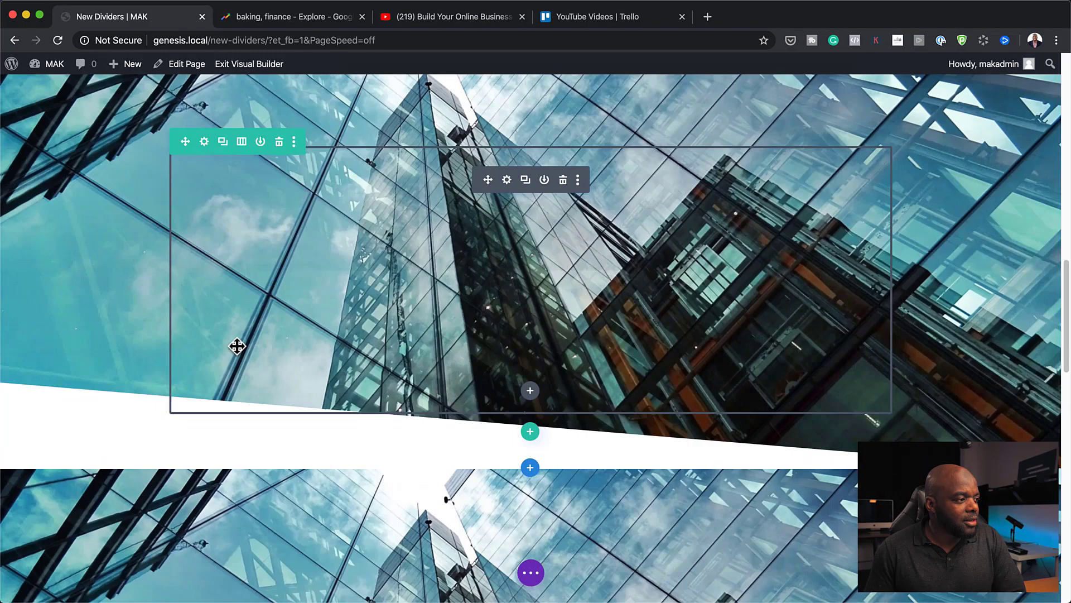
pyautogui.scroll(-6, 237, 345)
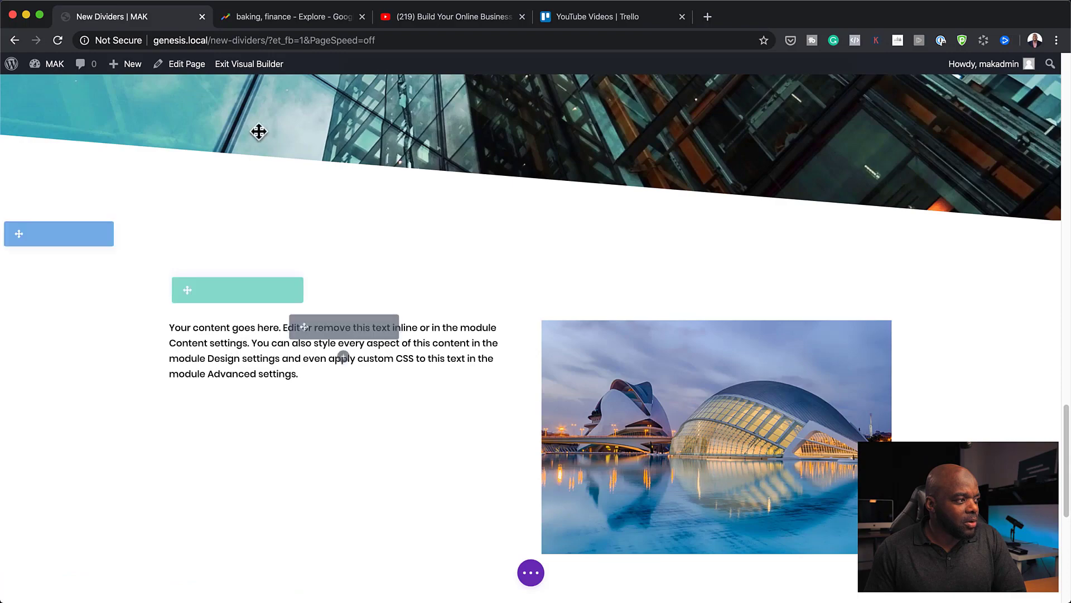
pyautogui.moveTo(62, 251)
pyautogui.click(53, 232)
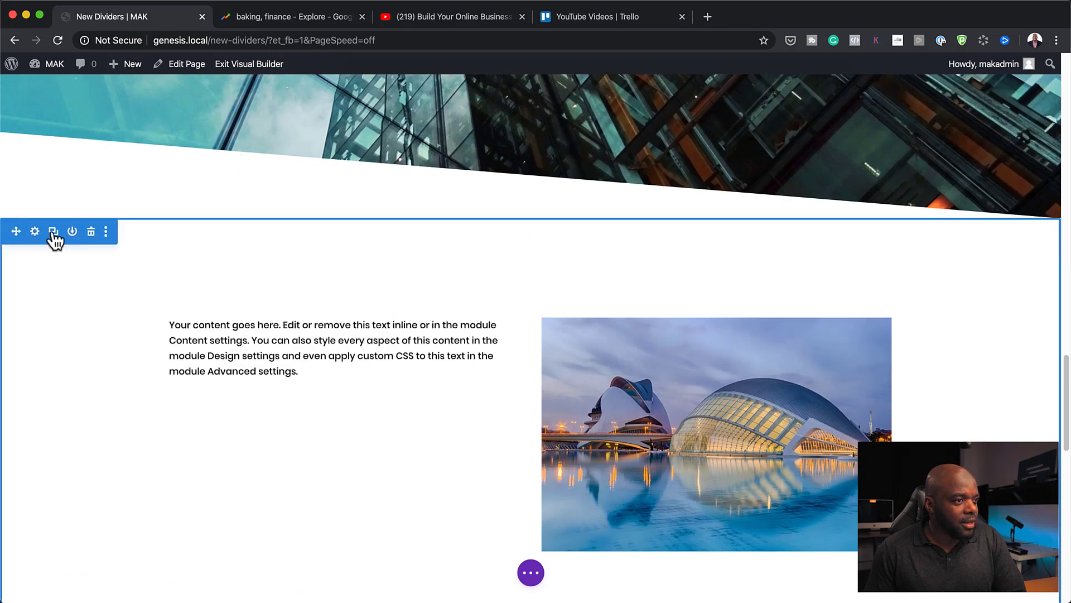
pyautogui.scroll(9, 355, 301)
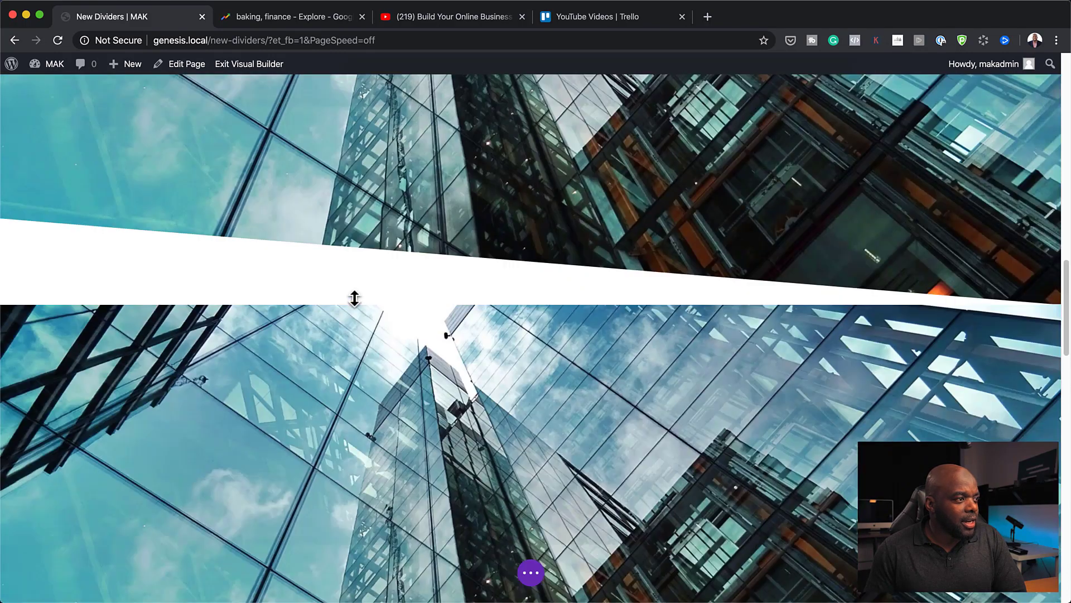
pyautogui.moveTo(61, 329)
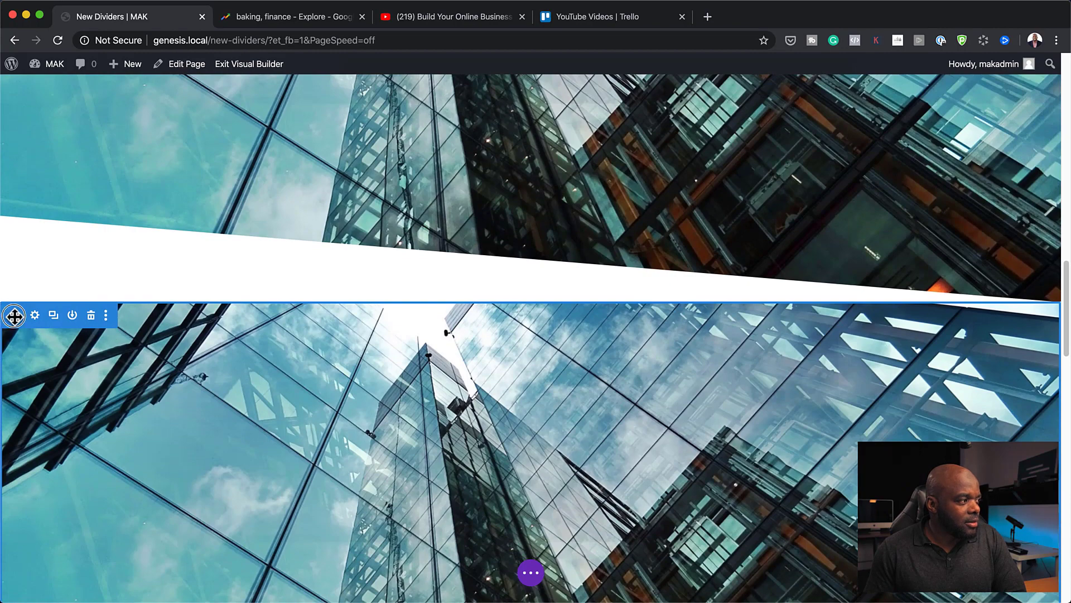
pyautogui.moveTo(14, 316); pyautogui.dragTo(32, 380)
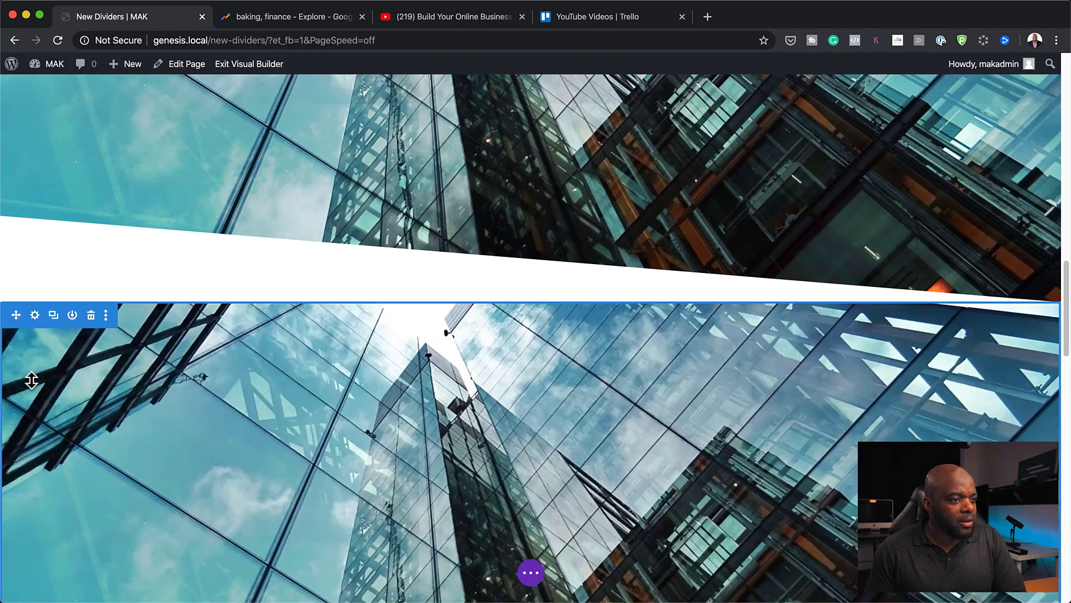
# Move the first white content section up so it sits between the two glass-building sections.
pyautogui.scroll(3, 617, 237)
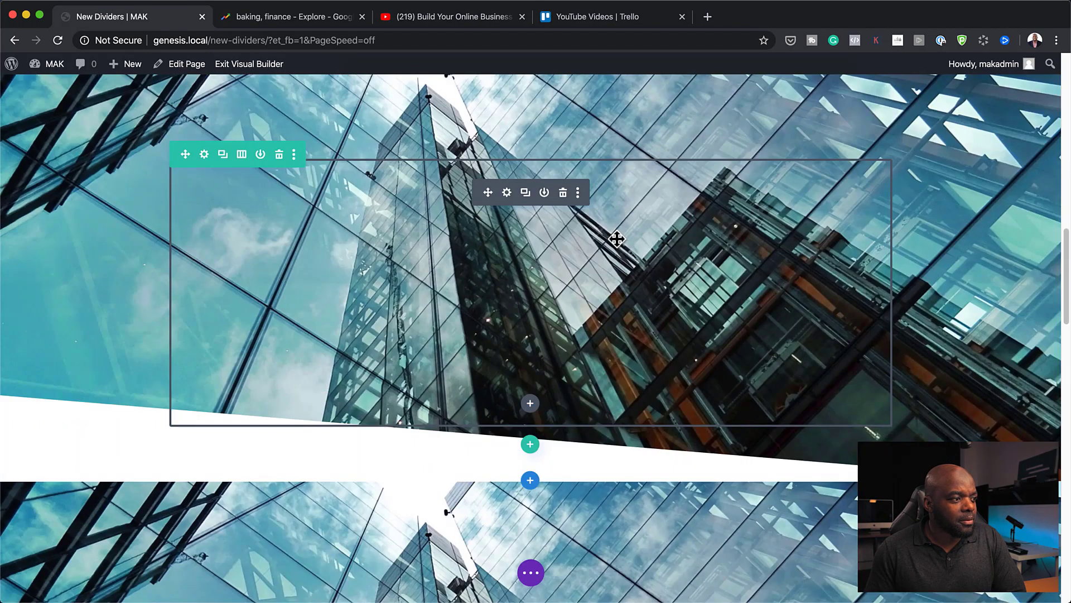
pyautogui.scroll(-15, 617, 238)
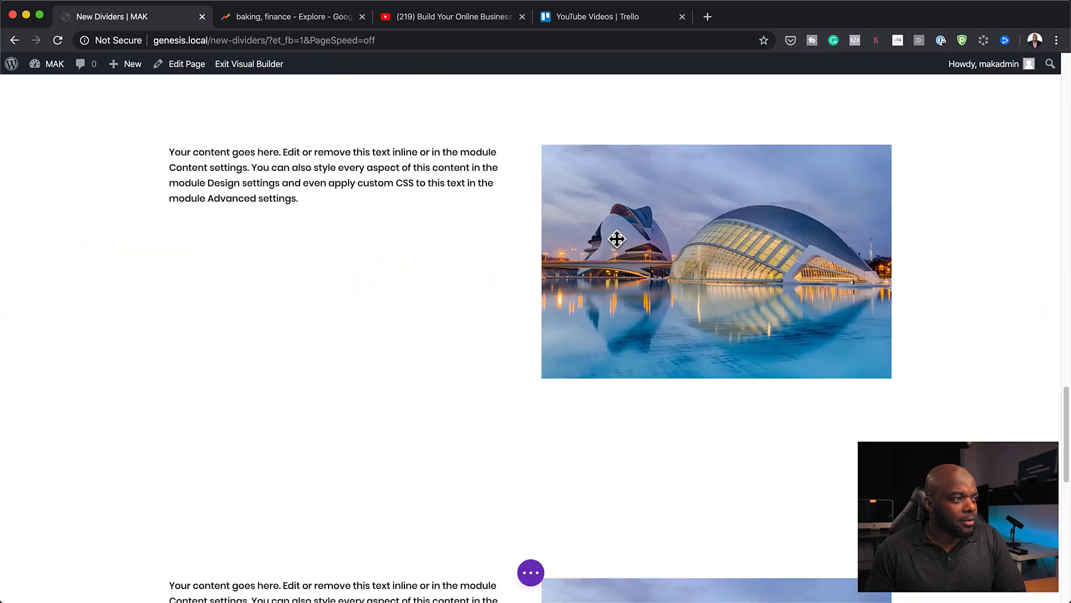
pyautogui.scroll(3, 617, 239)
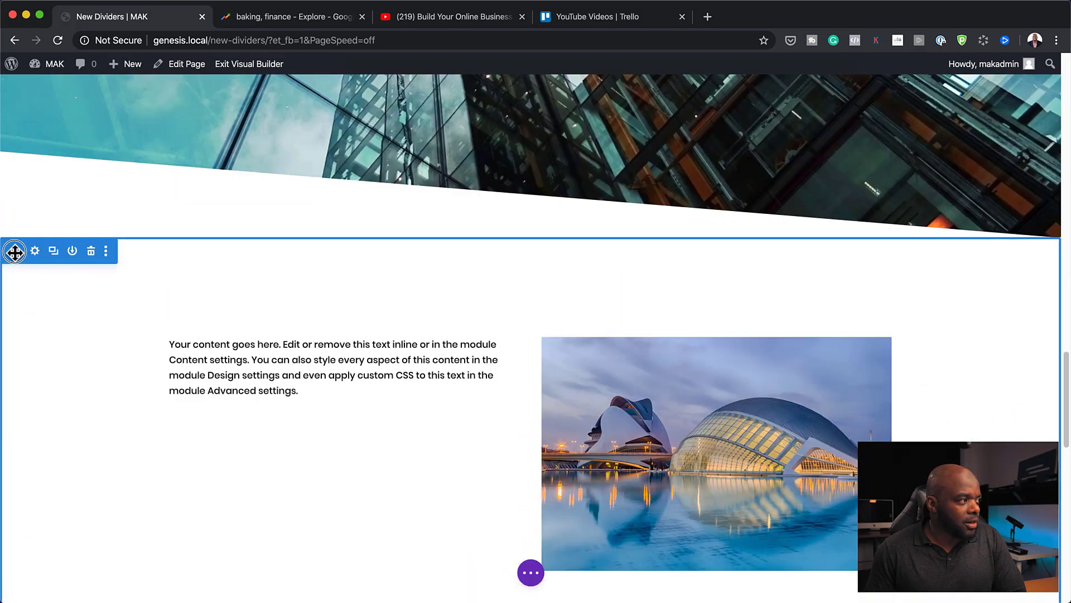
pyautogui.moveTo(15, 252); pyautogui.dragTo(84, 459)
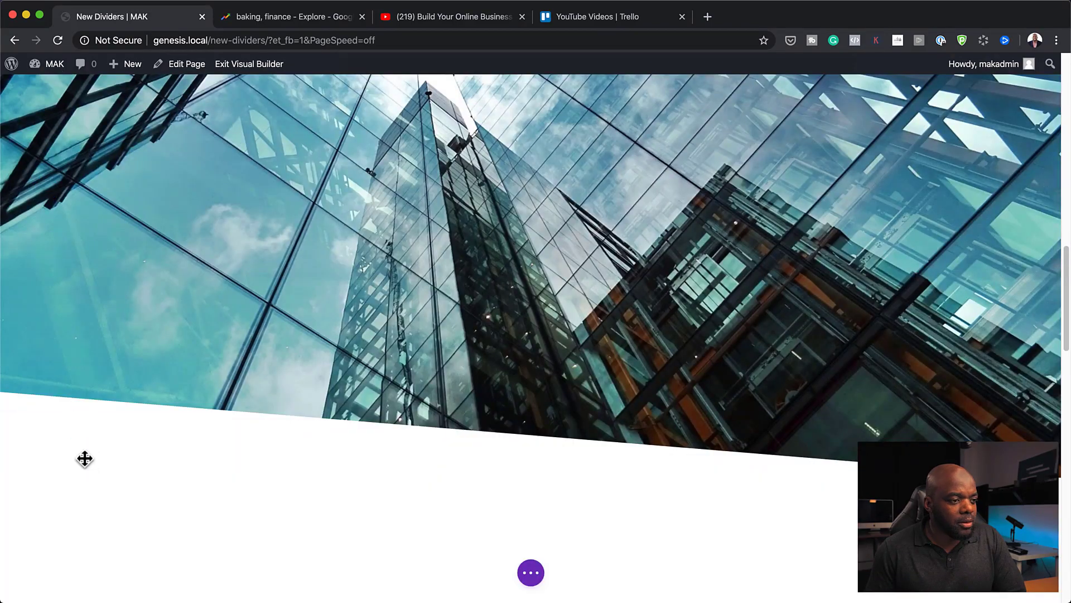
# Replace the second glass-building section's background image with blue-jeans-3036405.jpg, the child and adult walking on a log, from the media library.
pyautogui.scroll(-3, 590, 386)
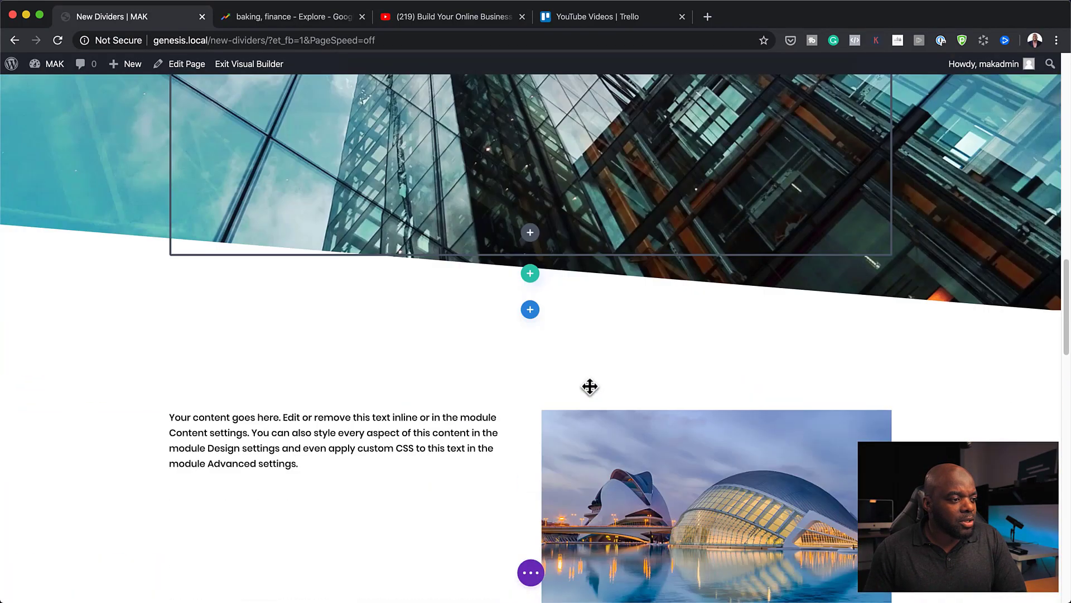
pyautogui.scroll(-10, 590, 386)
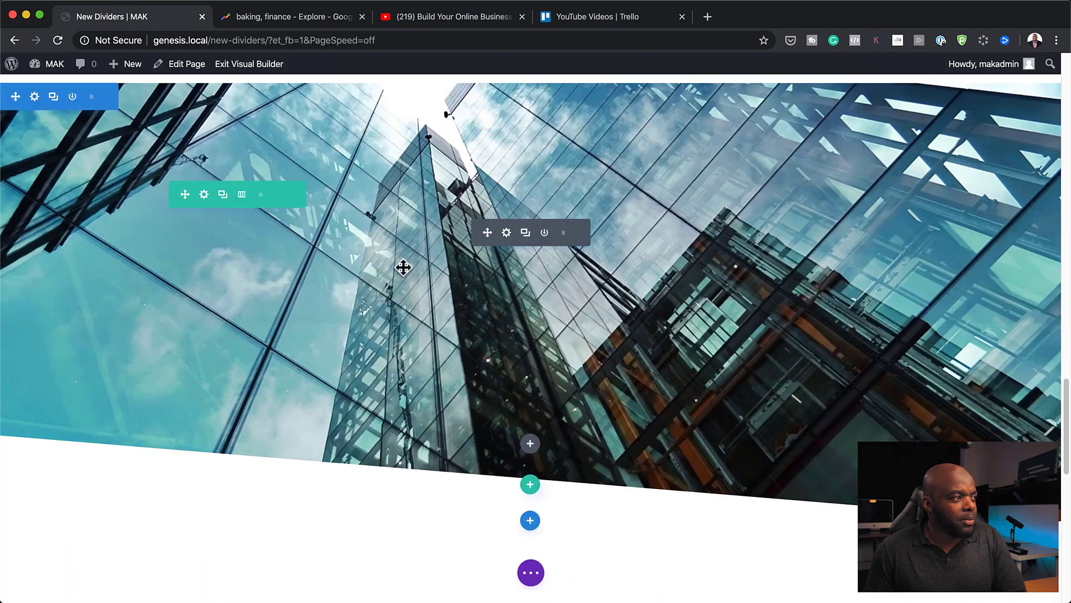
pyautogui.scroll(2, 112, 212)
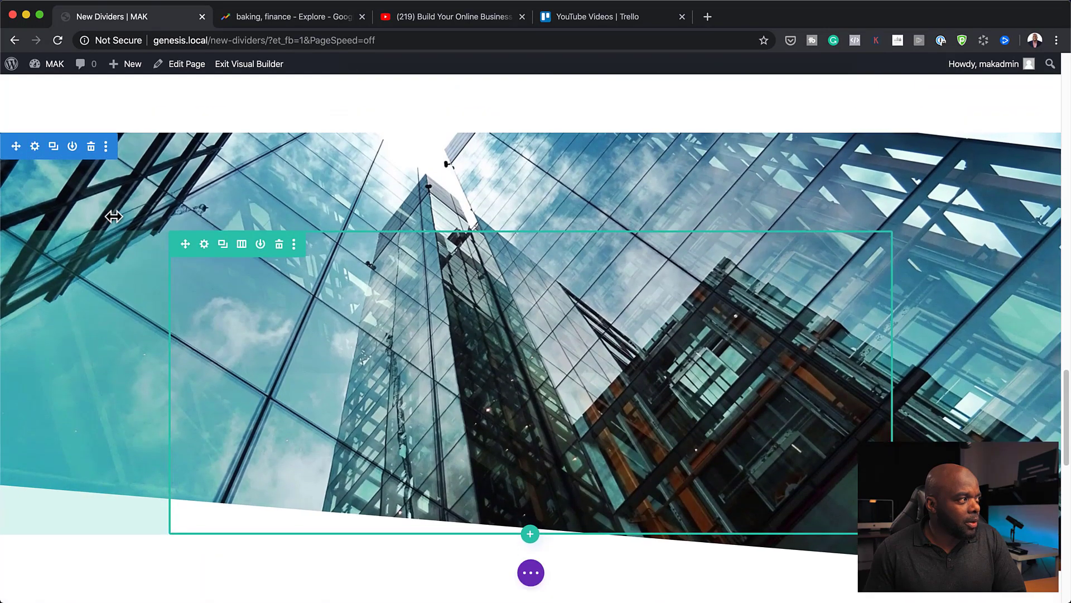
pyautogui.click(35, 147)
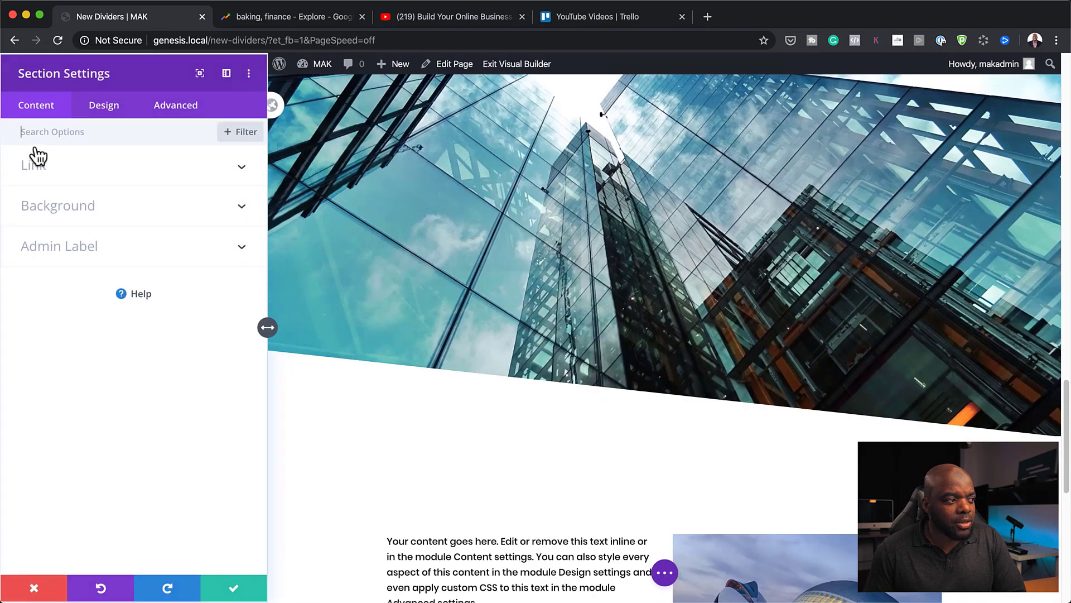
pyautogui.click(84, 206)
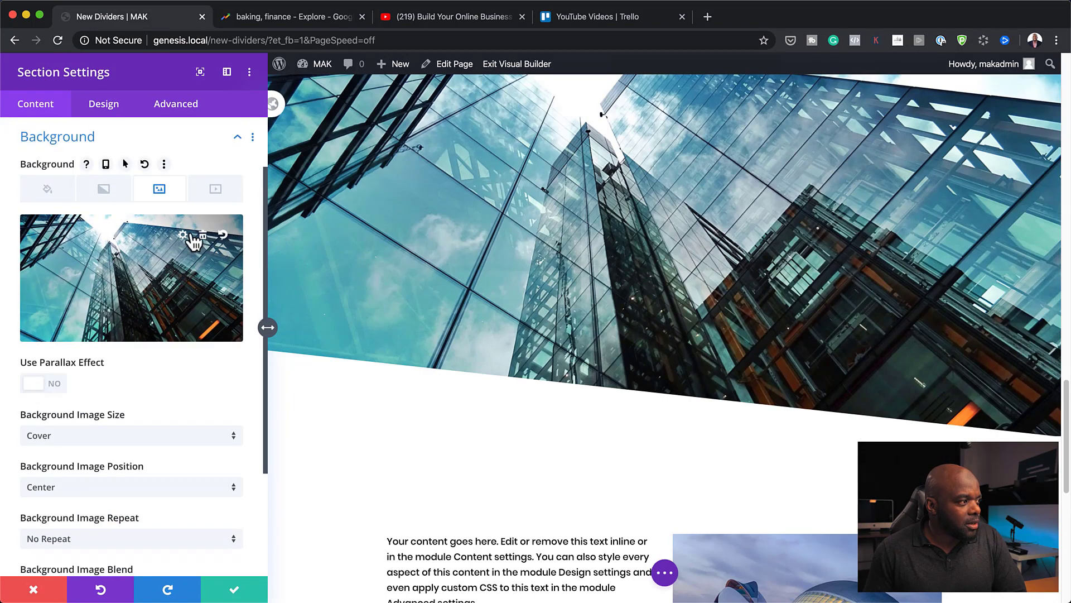
pyautogui.click(139, 279)
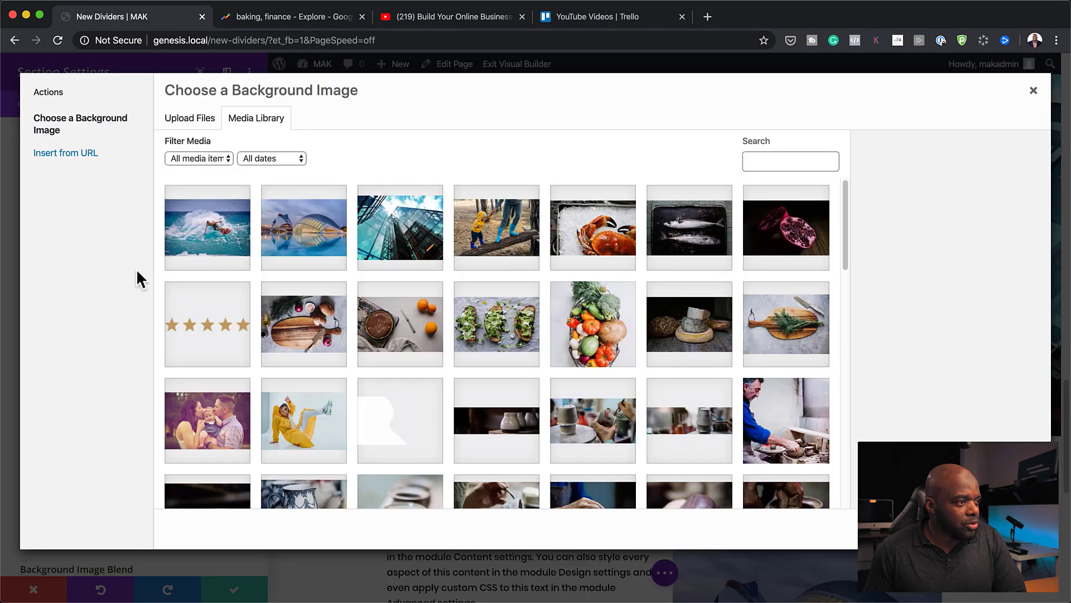
pyautogui.click(493, 237)
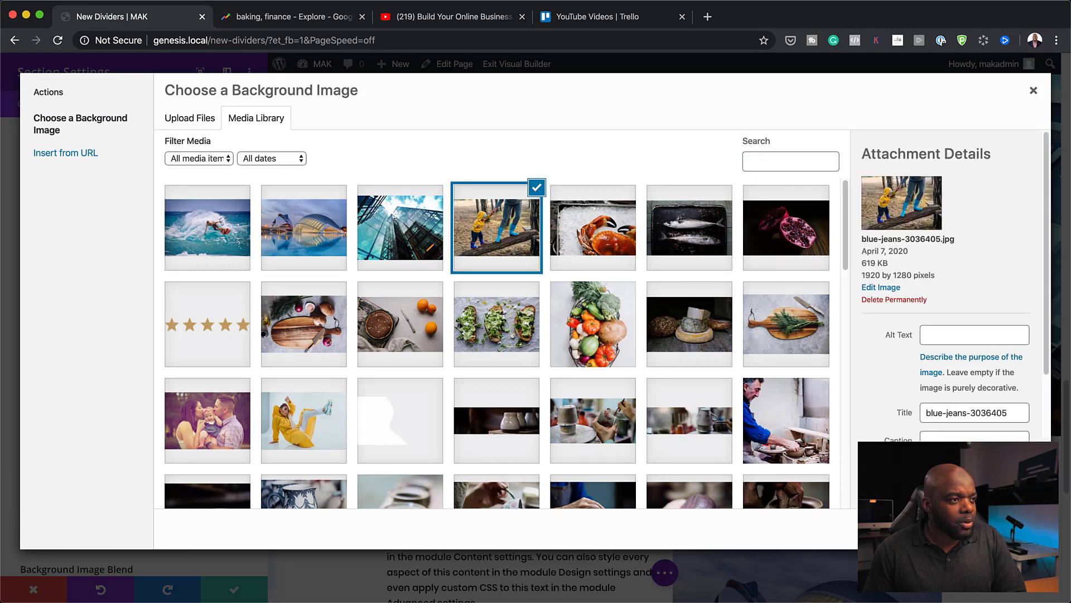
pyautogui.click(999, 529)
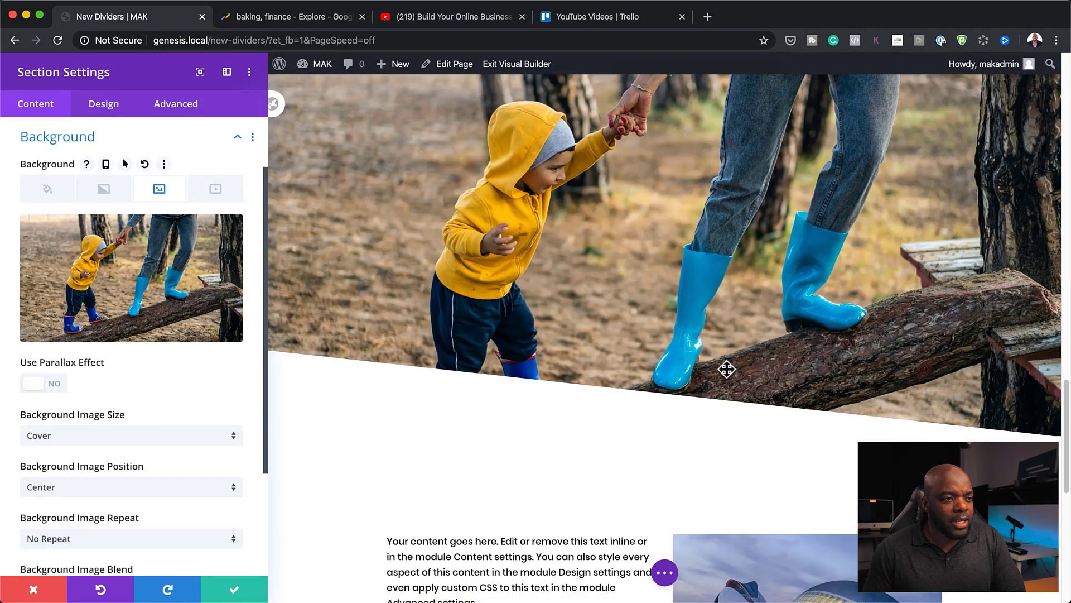
pyautogui.scroll(2, 726, 369)
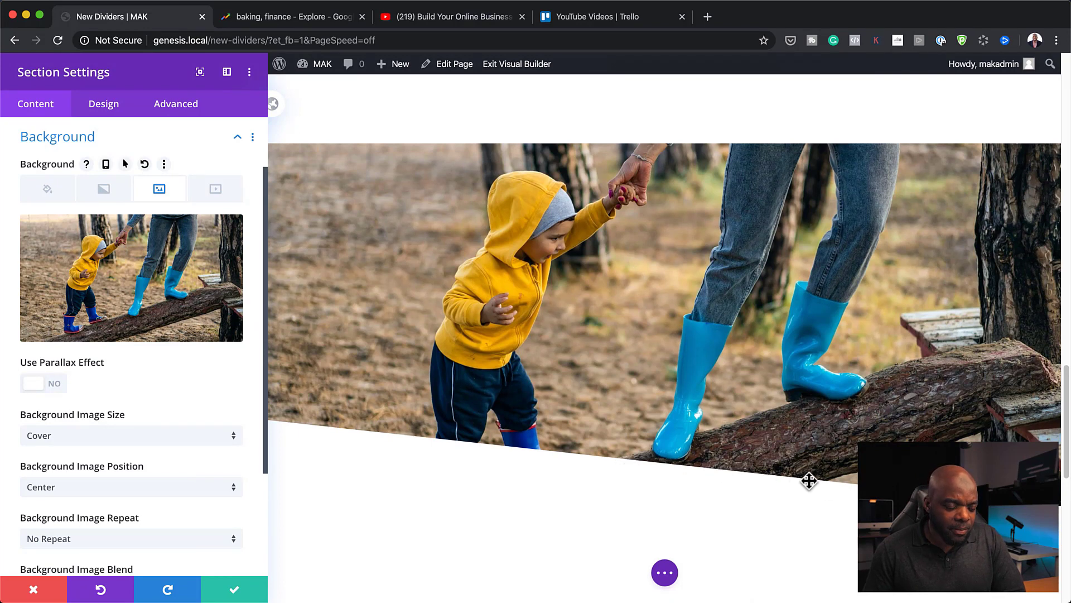
# Change the child-on-a-log section's bottom divider style to the solid asymmetric shape that slopes down and rises sharply at one end.
pyautogui.moveTo(158, 246)
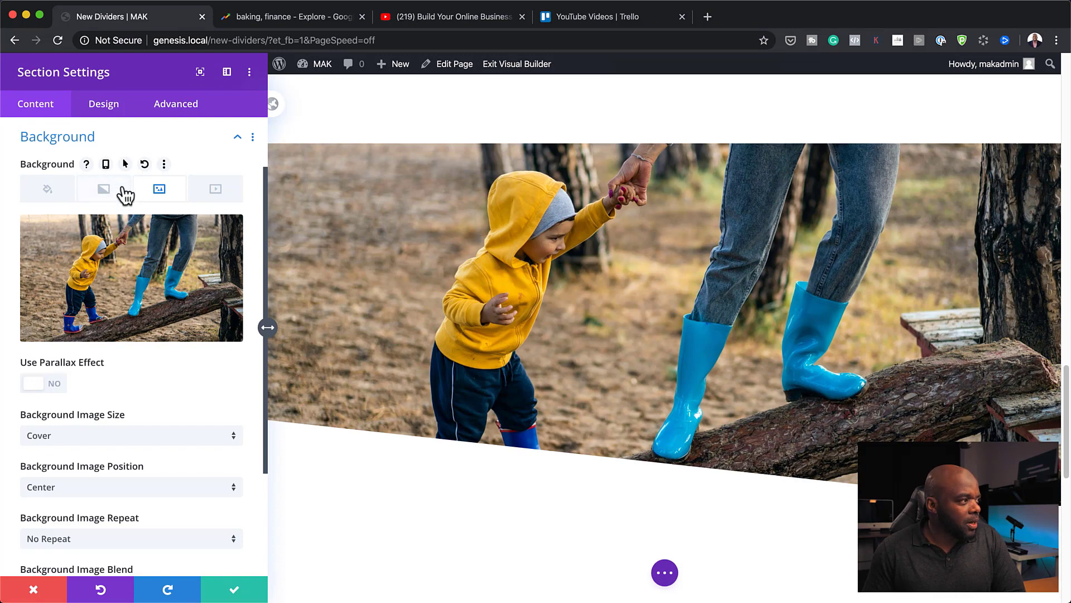
pyautogui.click(113, 113)
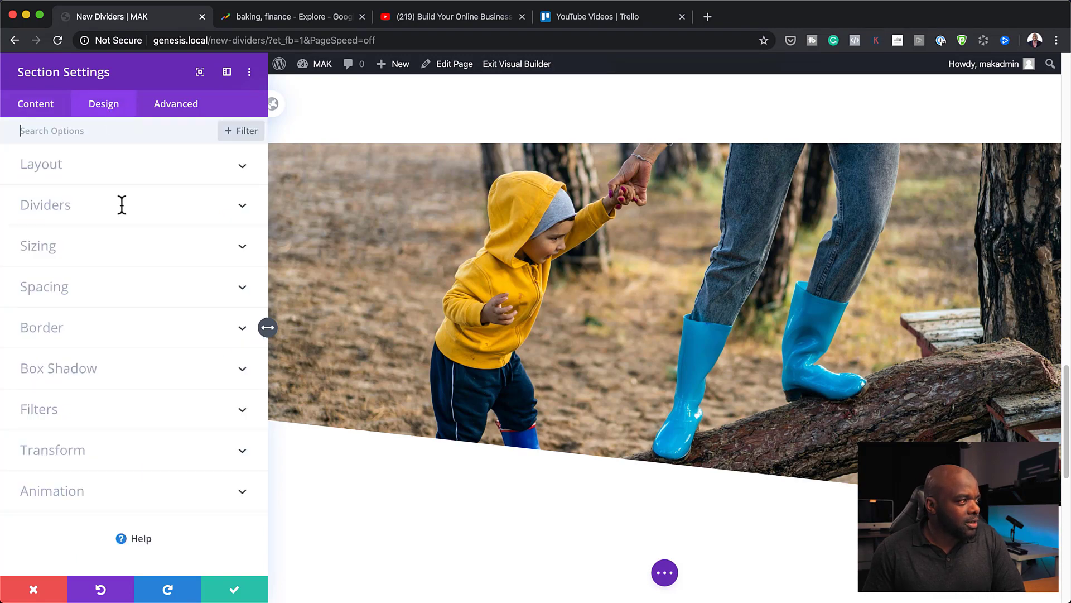
pyautogui.click(96, 216)
pyautogui.click(157, 190)
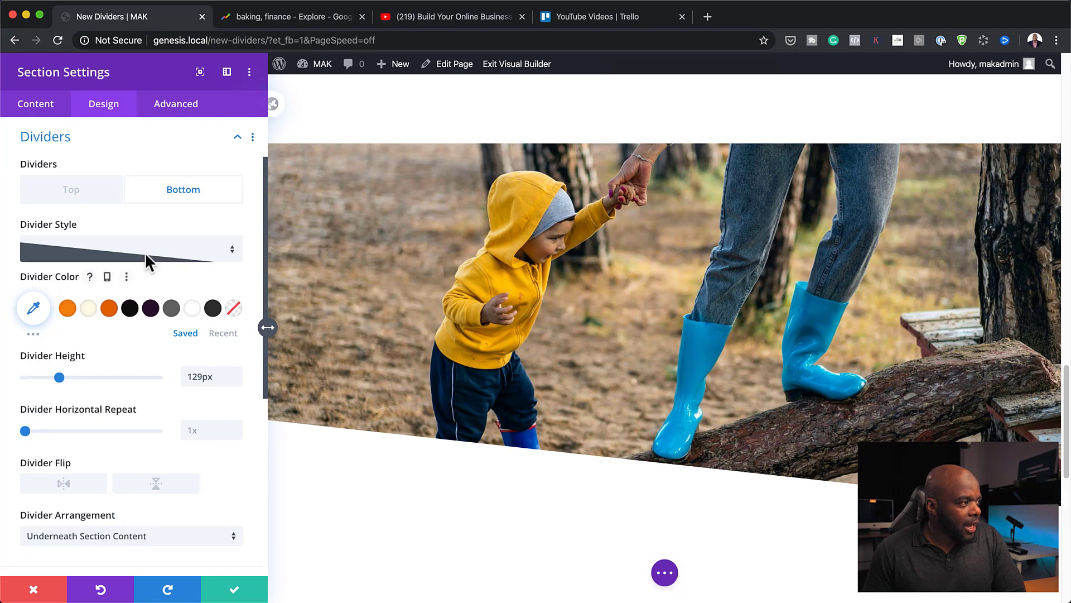
pyautogui.click(148, 252)
pyautogui.scroll(-2, 156, 351)
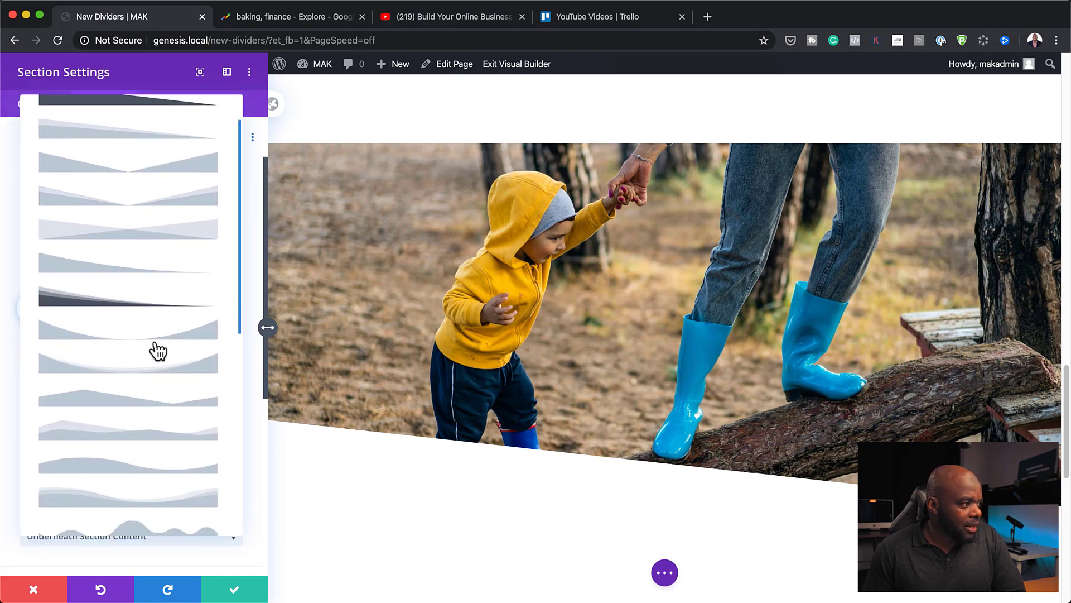
pyautogui.scroll(-4, 158, 351)
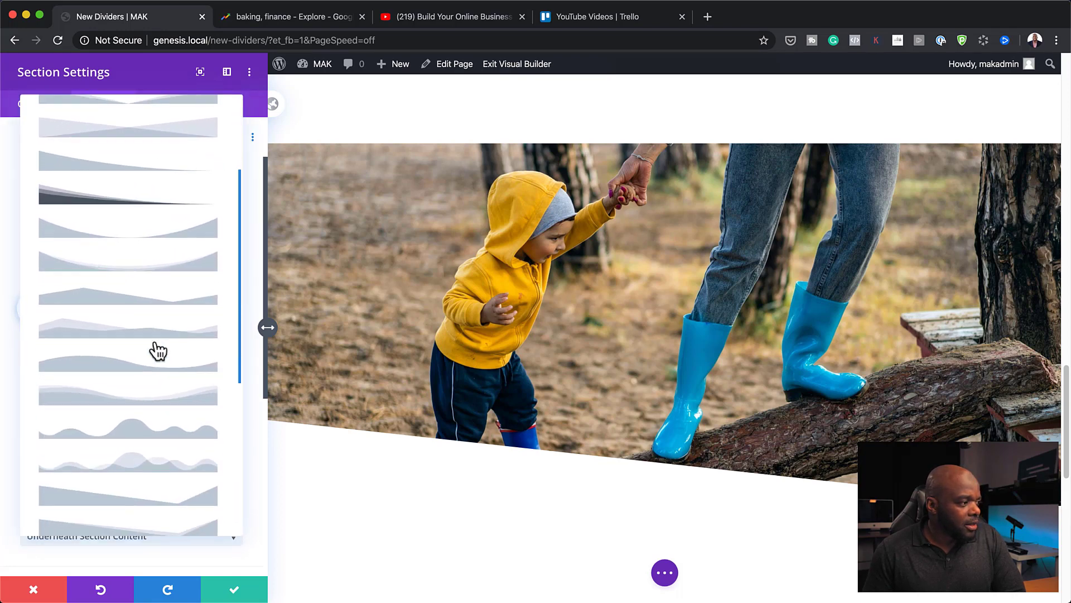
pyautogui.scroll(-3, 158, 350)
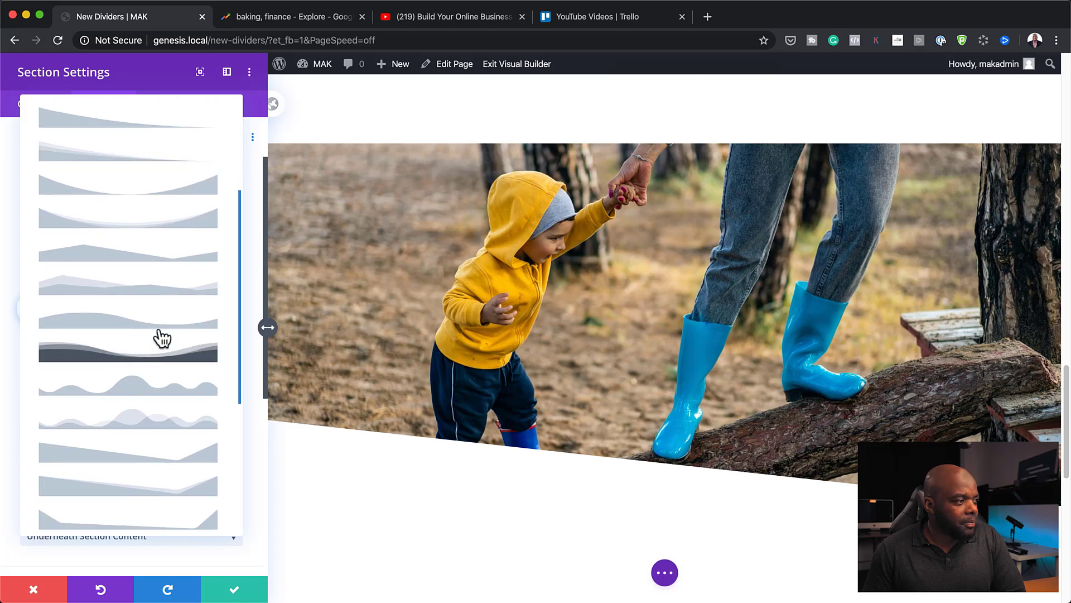
pyautogui.scroll(-3, 159, 337)
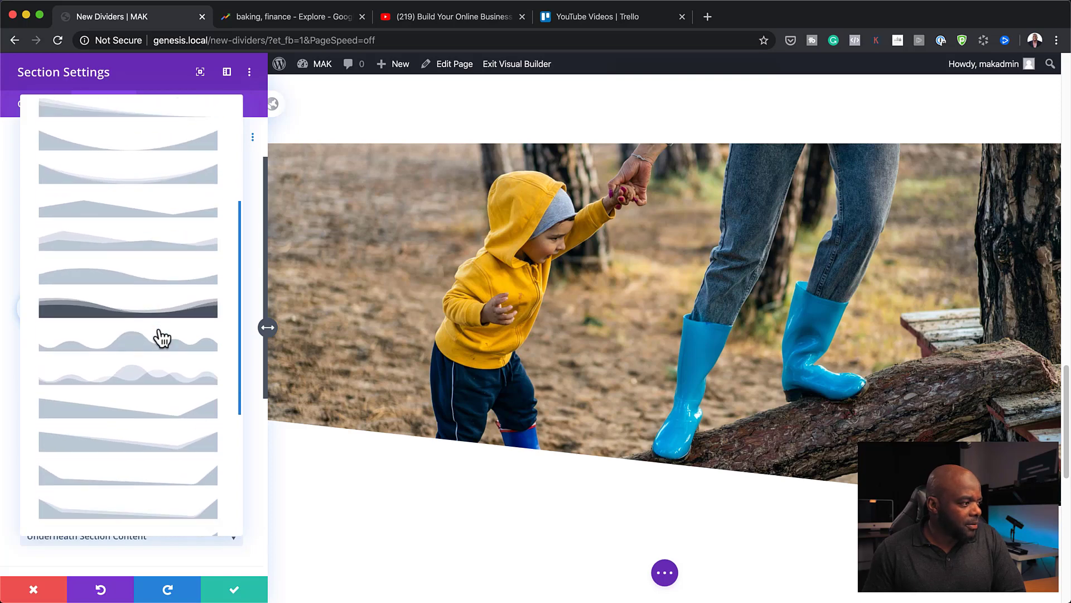
pyautogui.click(183, 412)
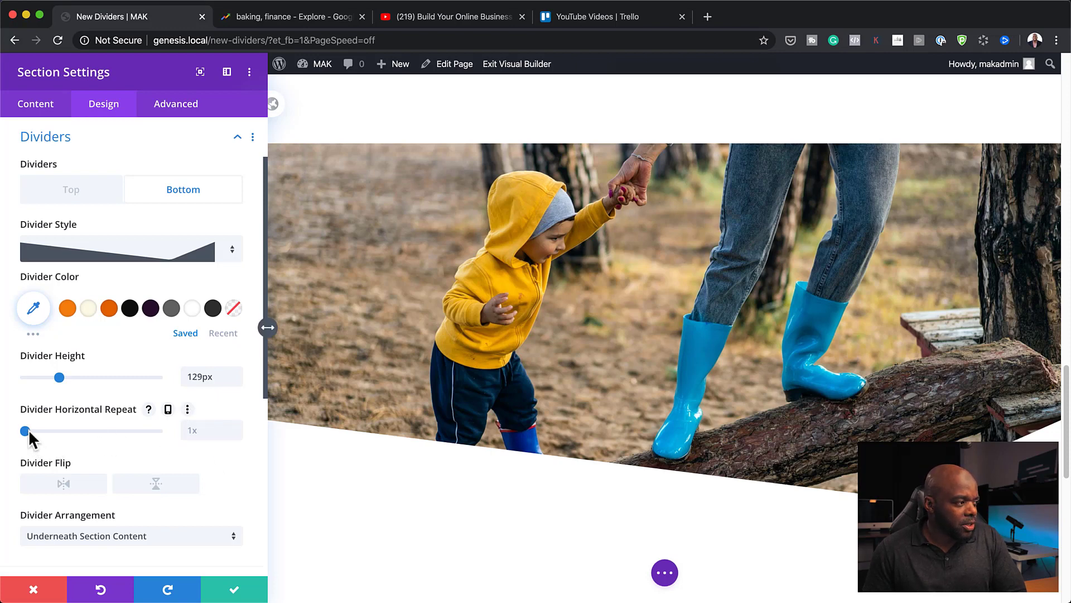
# Try a horizontal repeat of 4x on the bottom divider, then reset the repeat to 1x.
pyautogui.moveTo(27, 430); pyautogui.dragTo(45, 431)
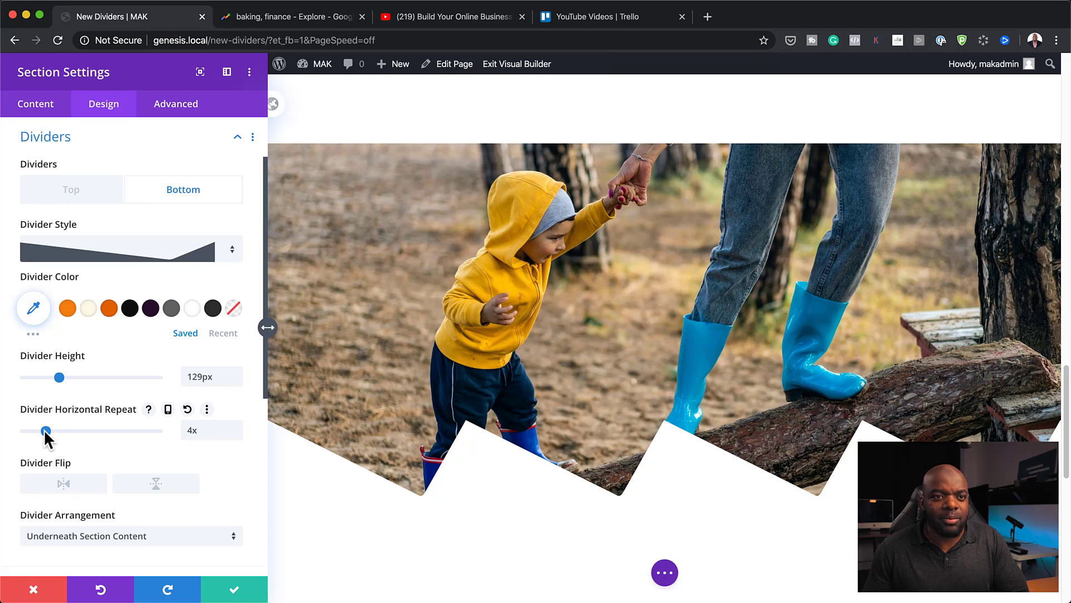
pyautogui.moveTo(43, 430); pyautogui.dragTo(12, 434)
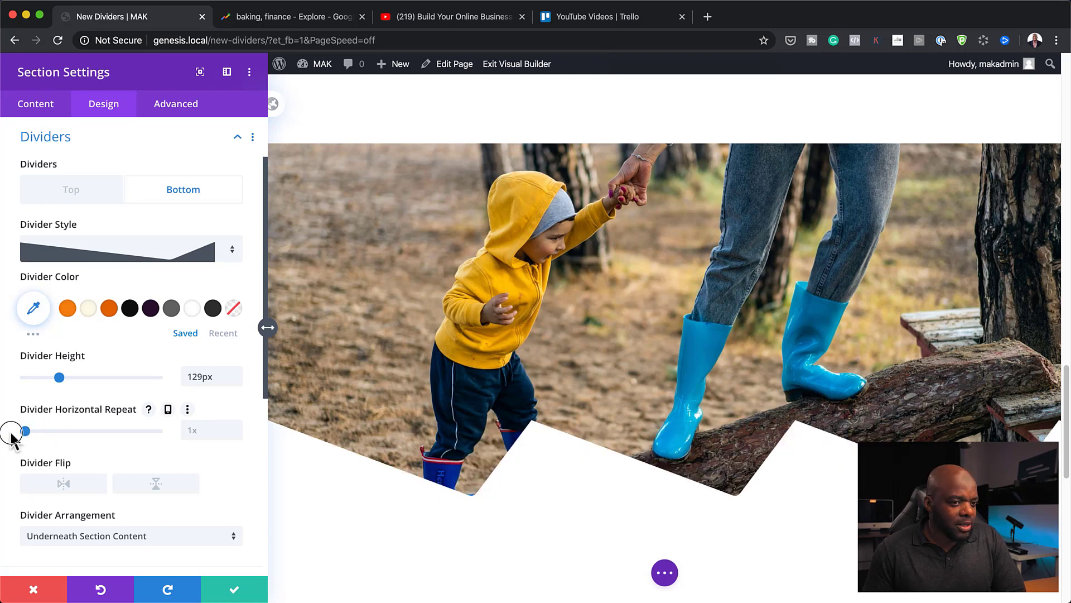
# Switch the bottom divider to the solid shallow-trough style with raised ends, set its horizontal repeat to 0x, and save the section settings.
pyautogui.click(124, 256)
pyautogui.scroll(-3, 167, 418)
pyautogui.scroll(-5, 173, 427)
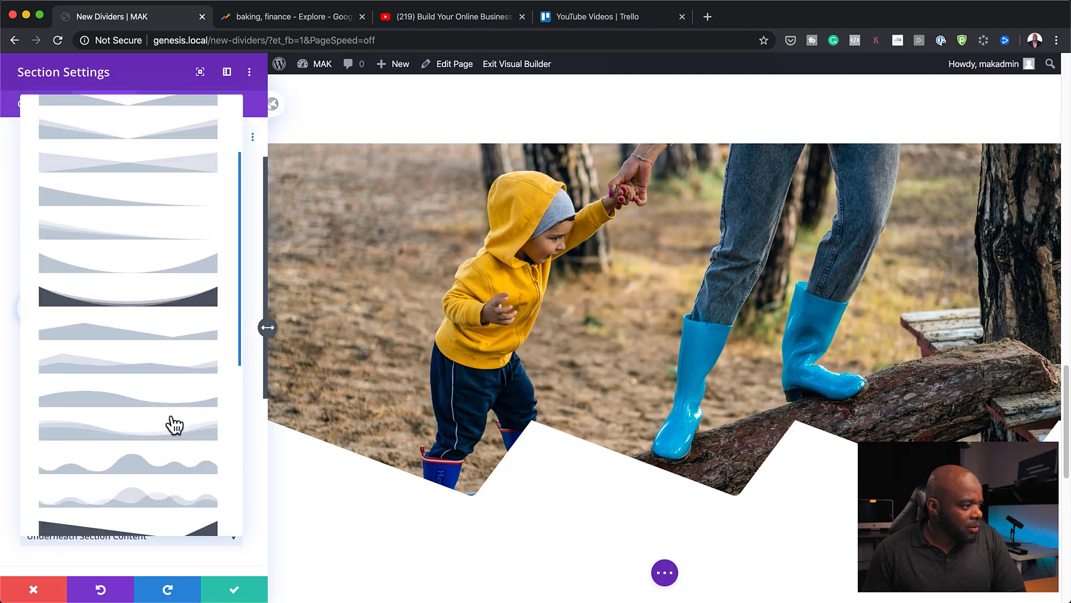
pyautogui.click(176, 433)
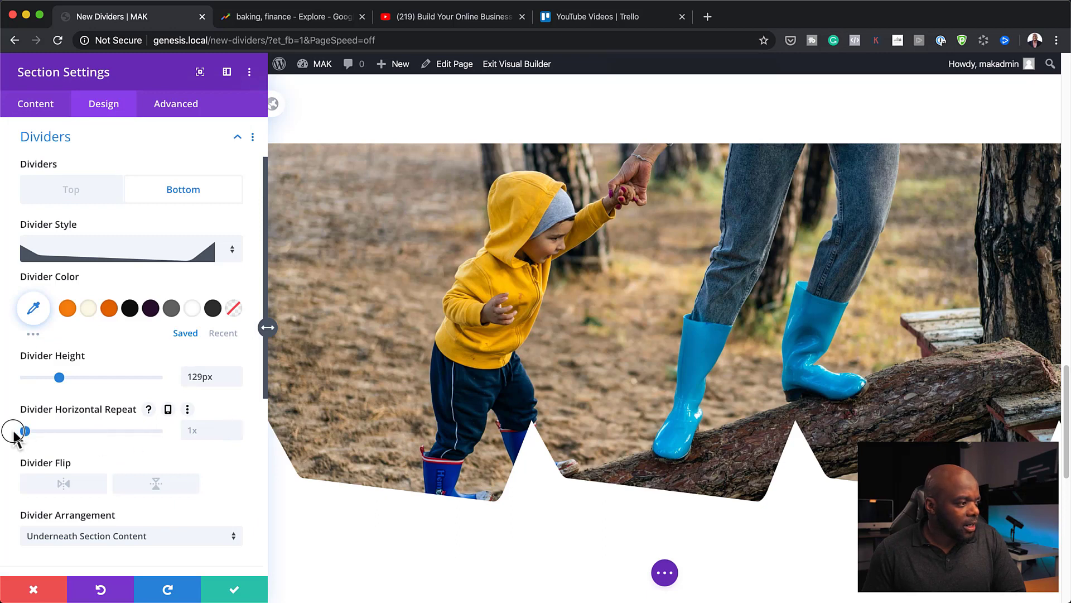
pyautogui.click(236, 434)
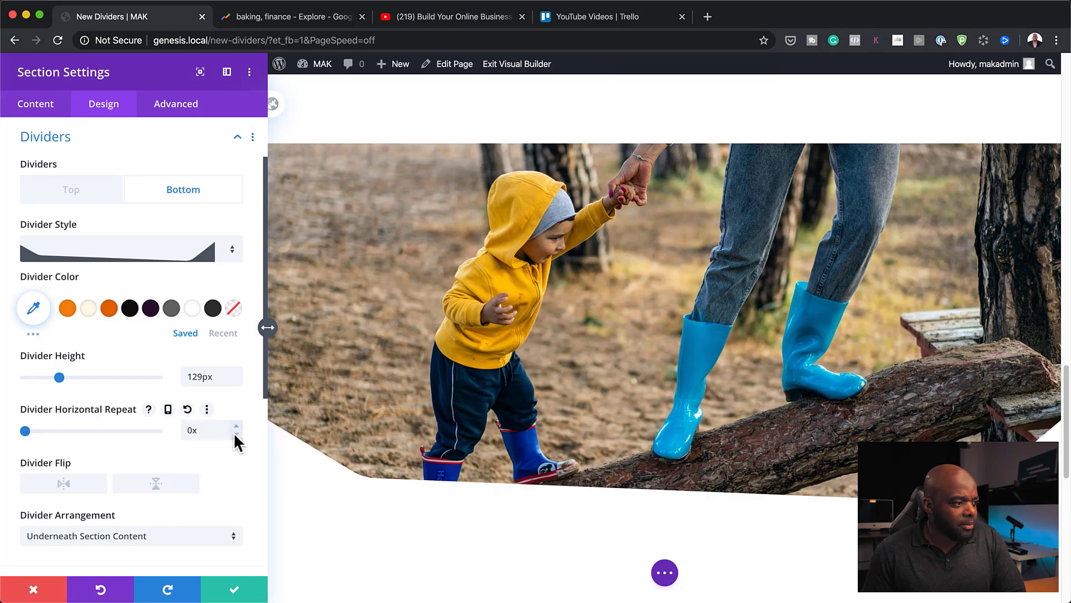
pyautogui.scroll(2, 664, 459)
pyautogui.scroll(-3, 664, 459)
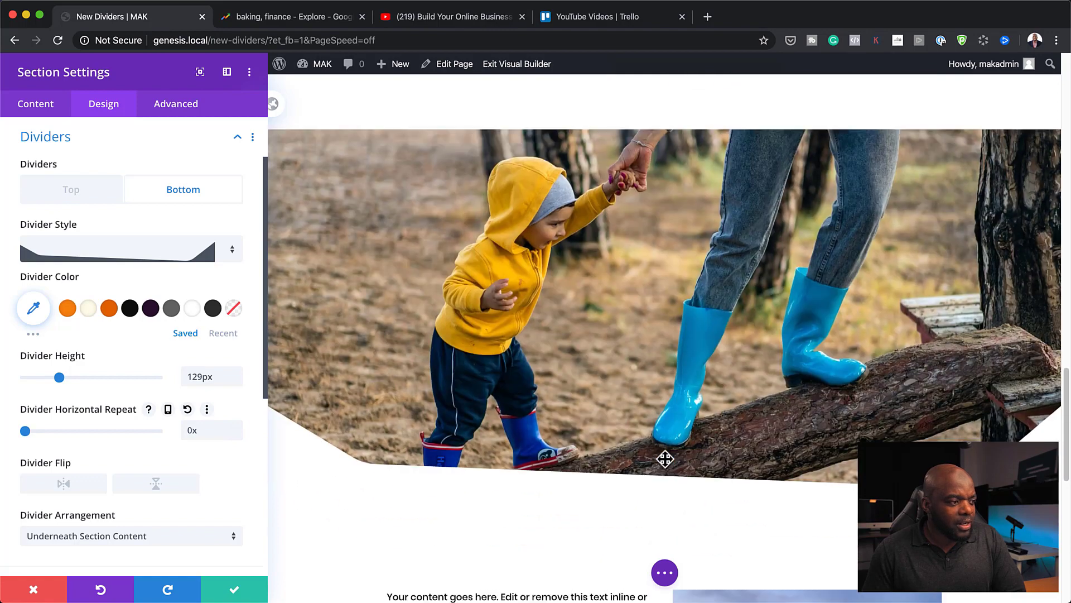
pyautogui.scroll(-3, 583, 446)
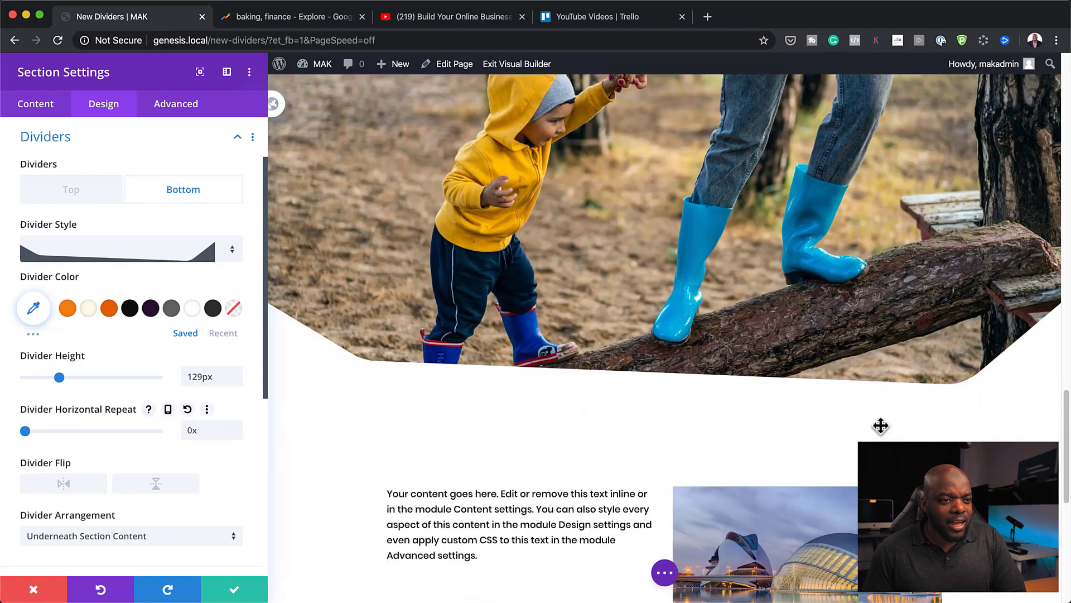
pyautogui.click(235, 592)
# Give the white content section below the child-on-a-log image the dark orange background colour and save it.
pyautogui.scroll(-5, 457, 478)
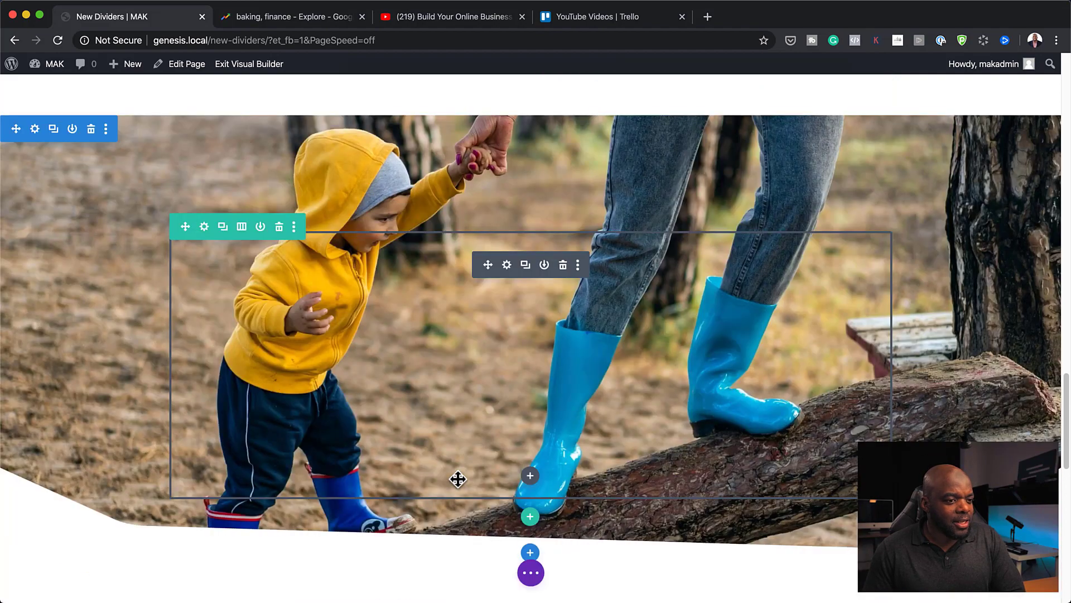
pyautogui.scroll(-2, 457, 478)
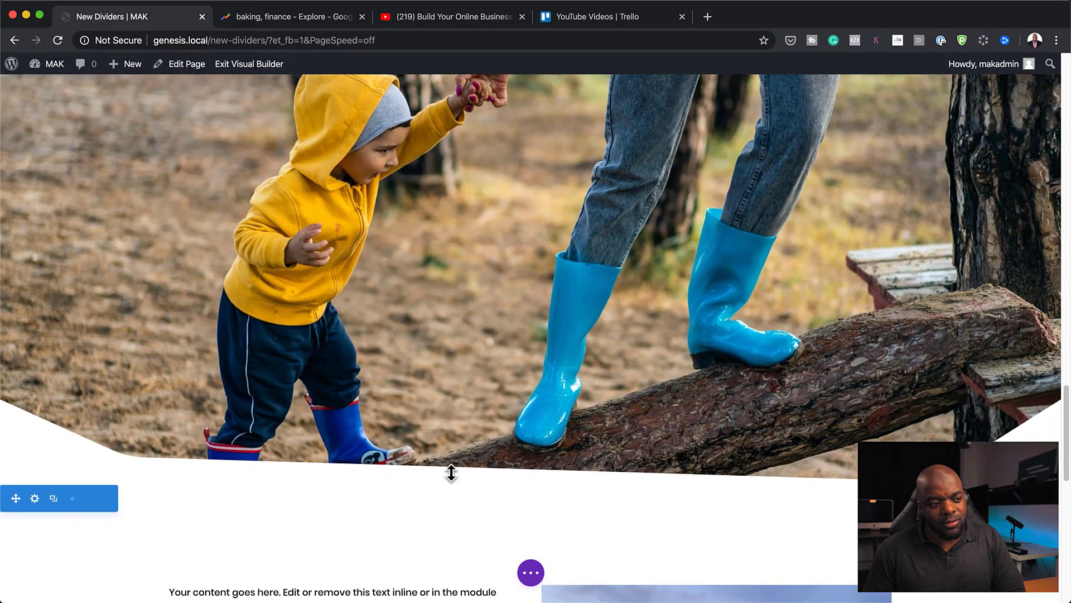
pyautogui.scroll(-6, 451, 472)
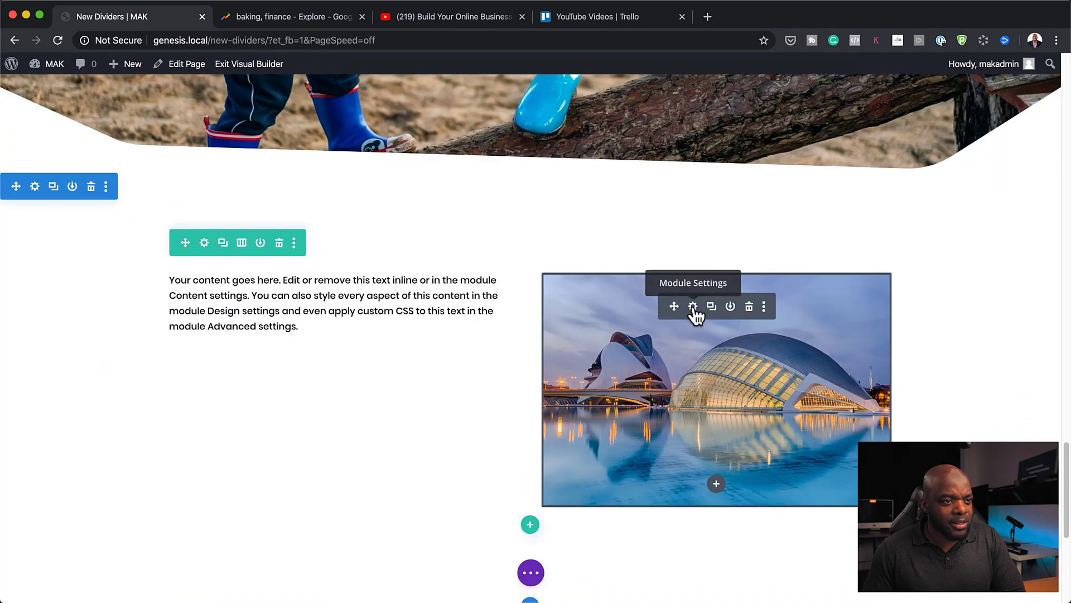
pyautogui.scroll(2, 486, 273)
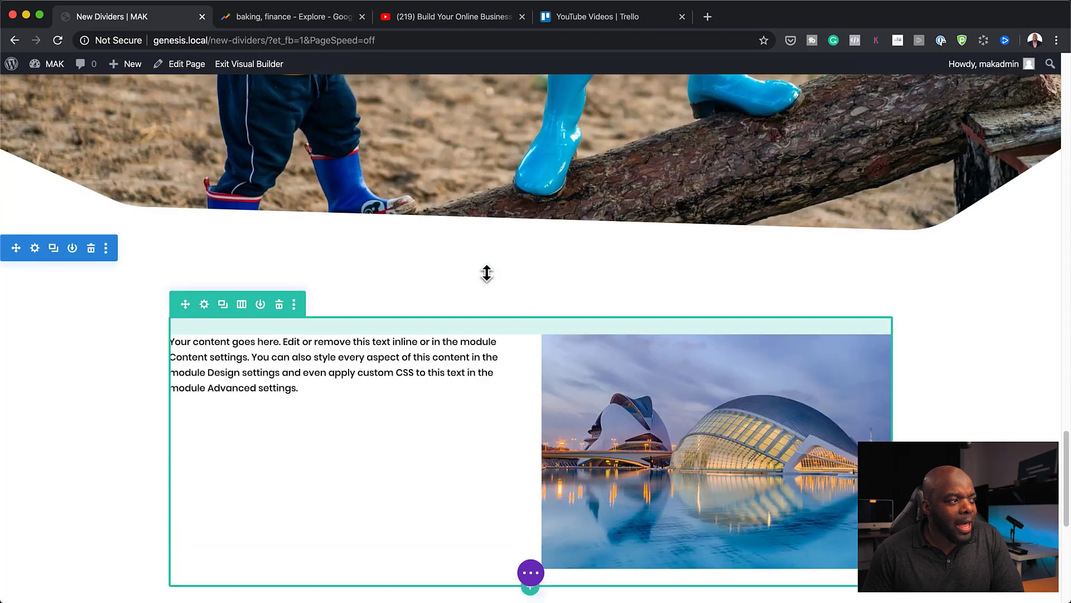
pyautogui.scroll(1, 374, 301)
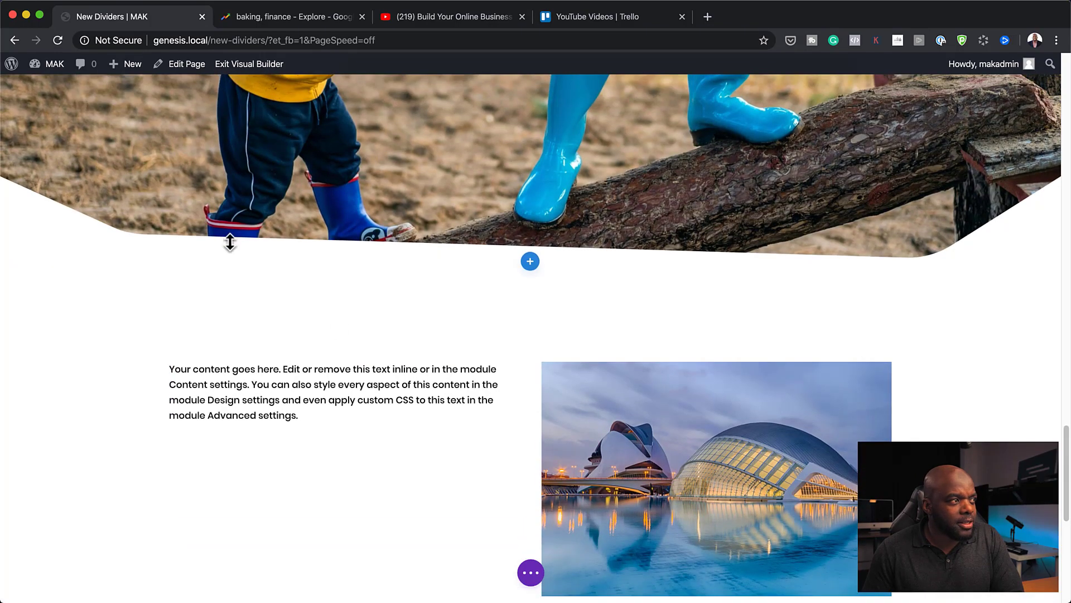
pyautogui.scroll(2, 402, 340)
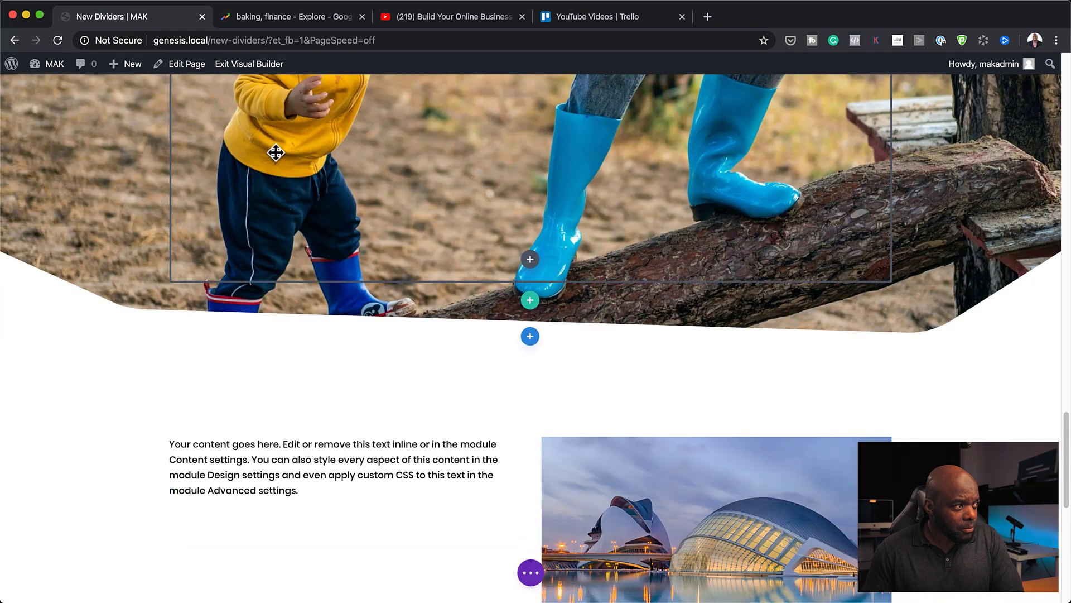
pyautogui.moveTo(373, 351)
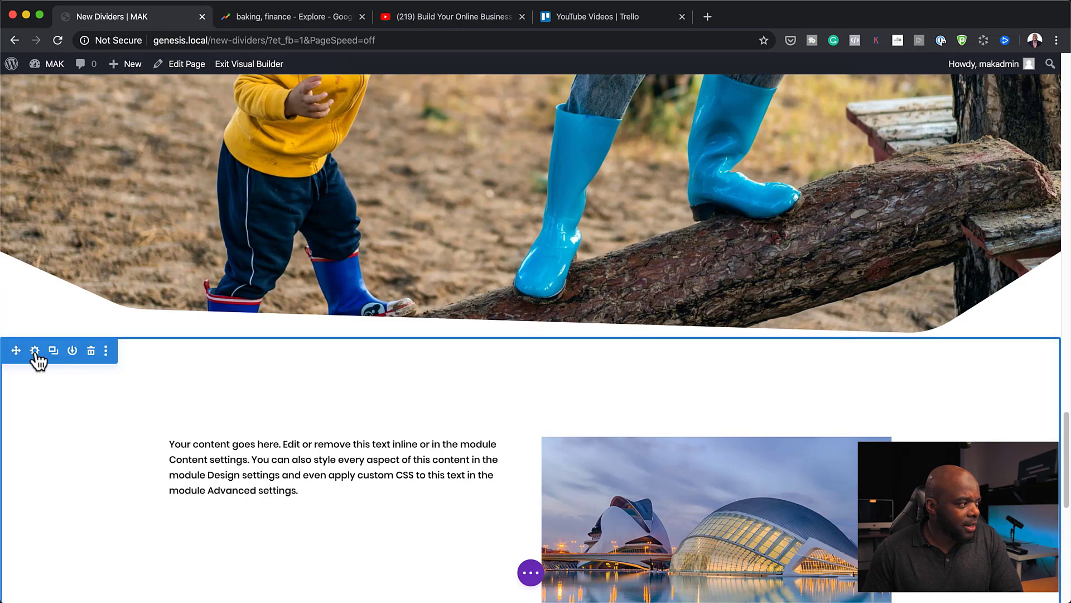
pyautogui.click(34, 350)
pyautogui.click(39, 212)
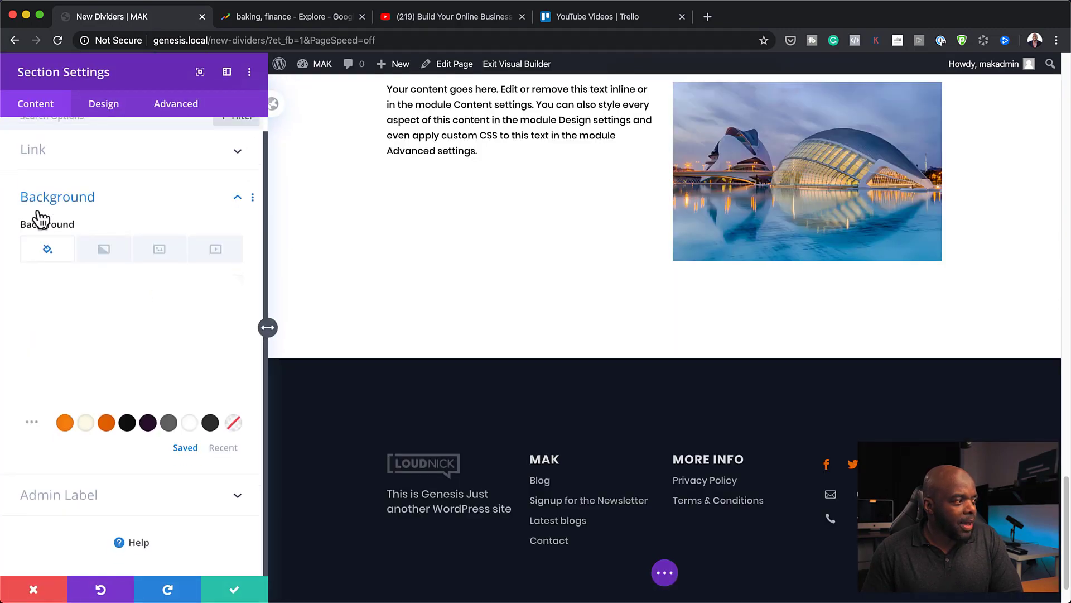
pyautogui.click(105, 423)
pyautogui.scroll(8, 688, 433)
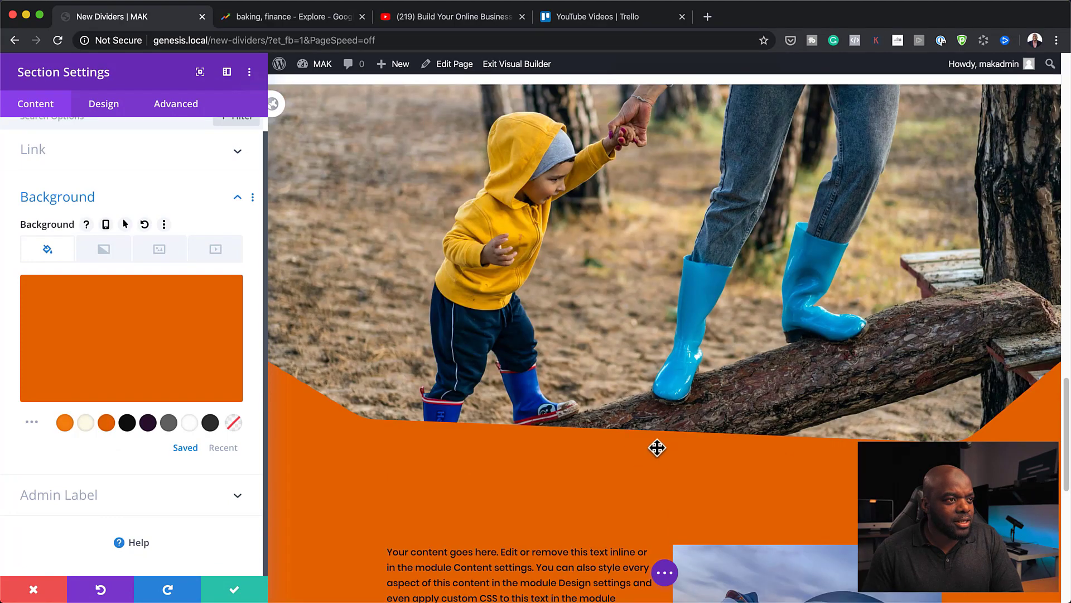
pyautogui.scroll(-5, 560, 530)
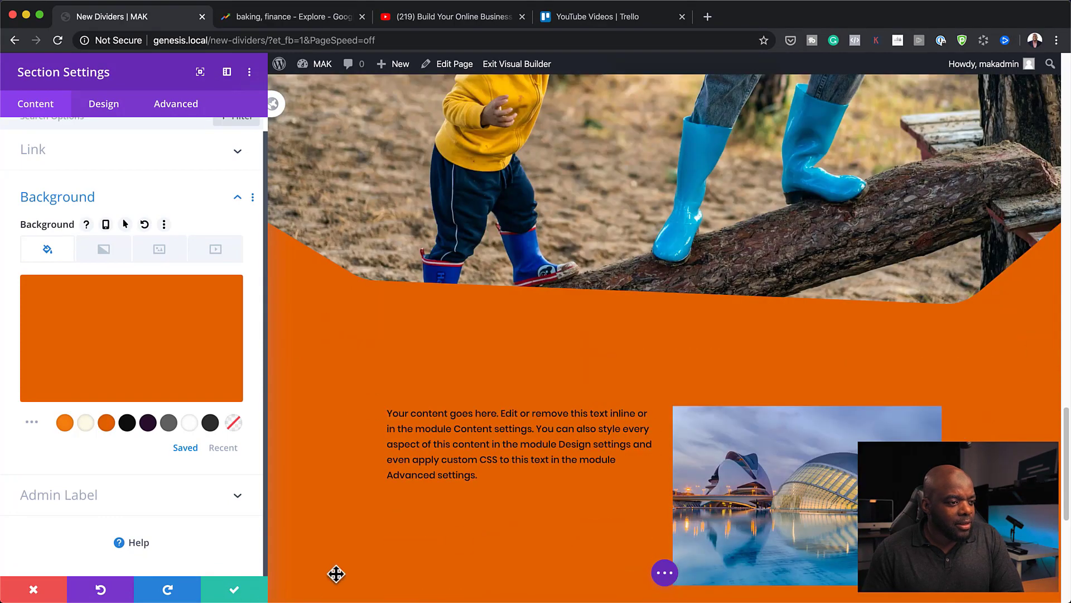
pyautogui.click(237, 594)
# Set the text module's text colour to white in the orange content section and save it.
pyautogui.scroll(-8, 431, 483)
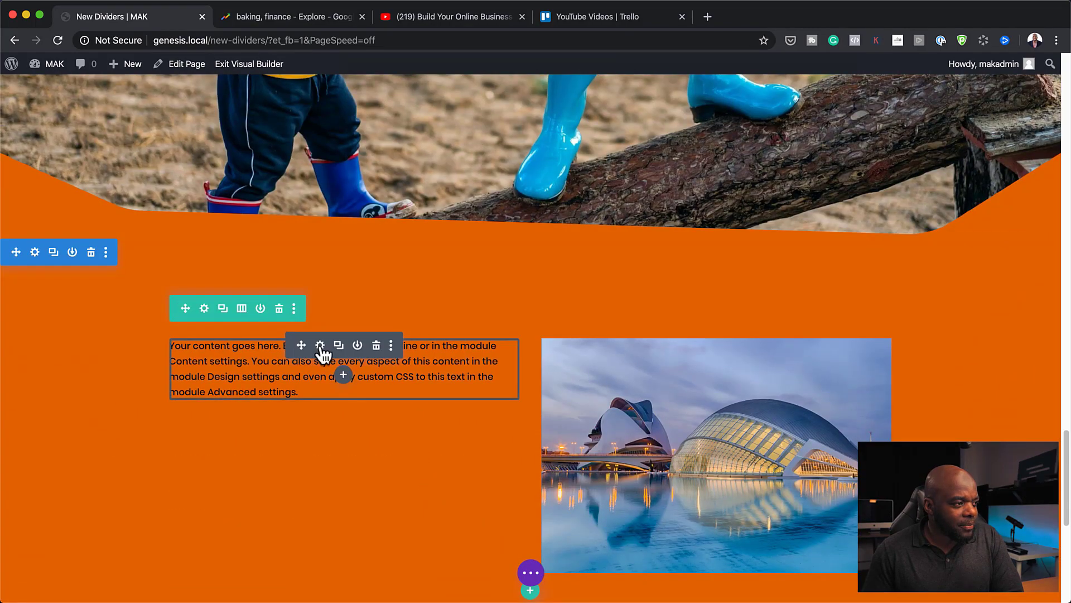
pyautogui.click(320, 346)
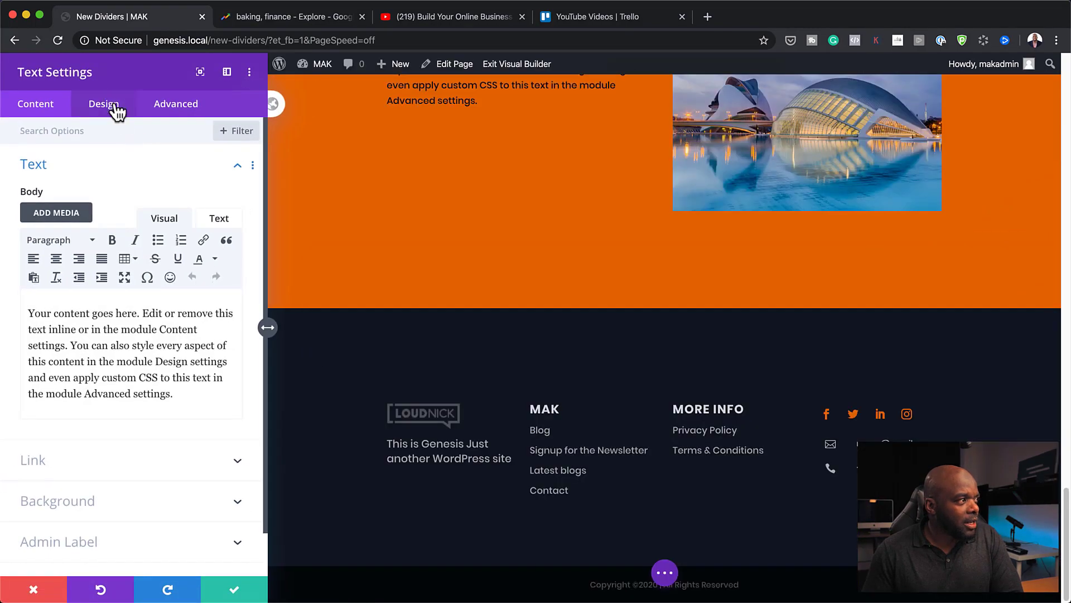
pyautogui.click(115, 109)
pyautogui.click(71, 177)
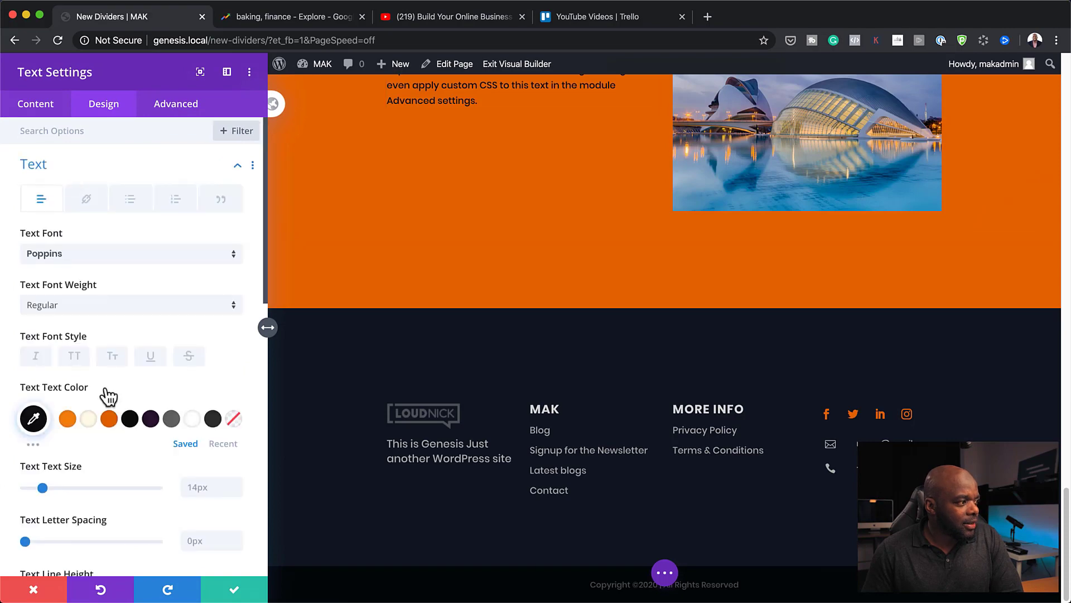
pyautogui.click(192, 418)
pyautogui.scroll(2, 527, 316)
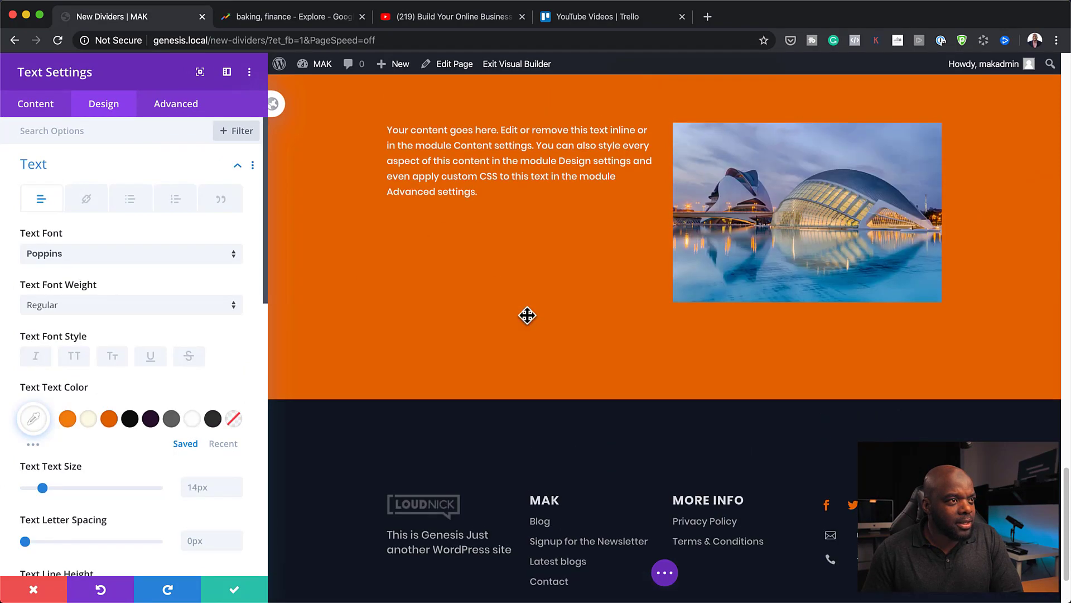
pyautogui.scroll(1, 528, 316)
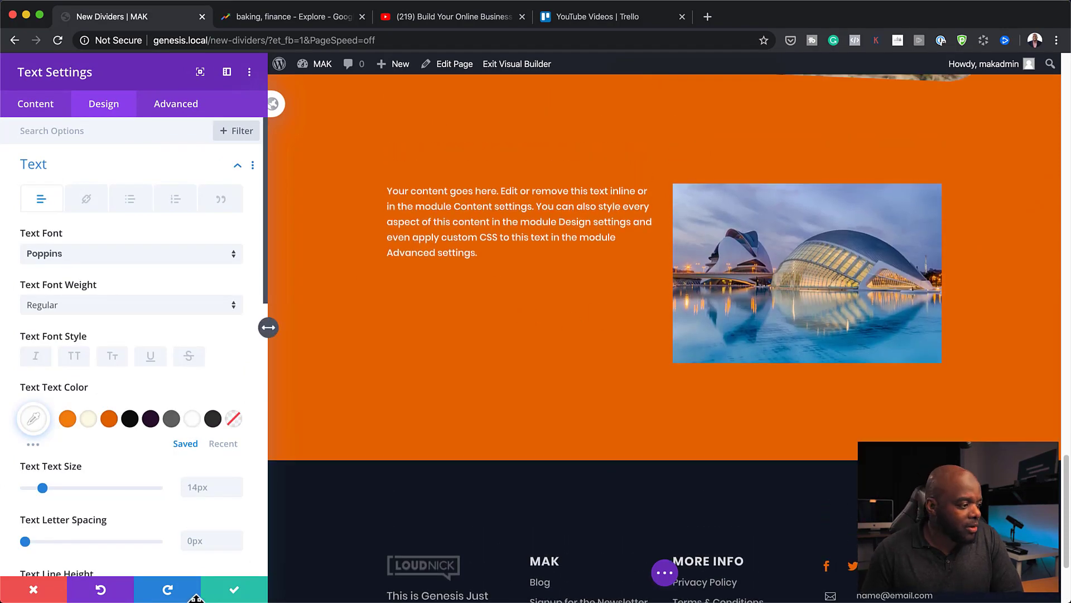
pyautogui.click(235, 590)
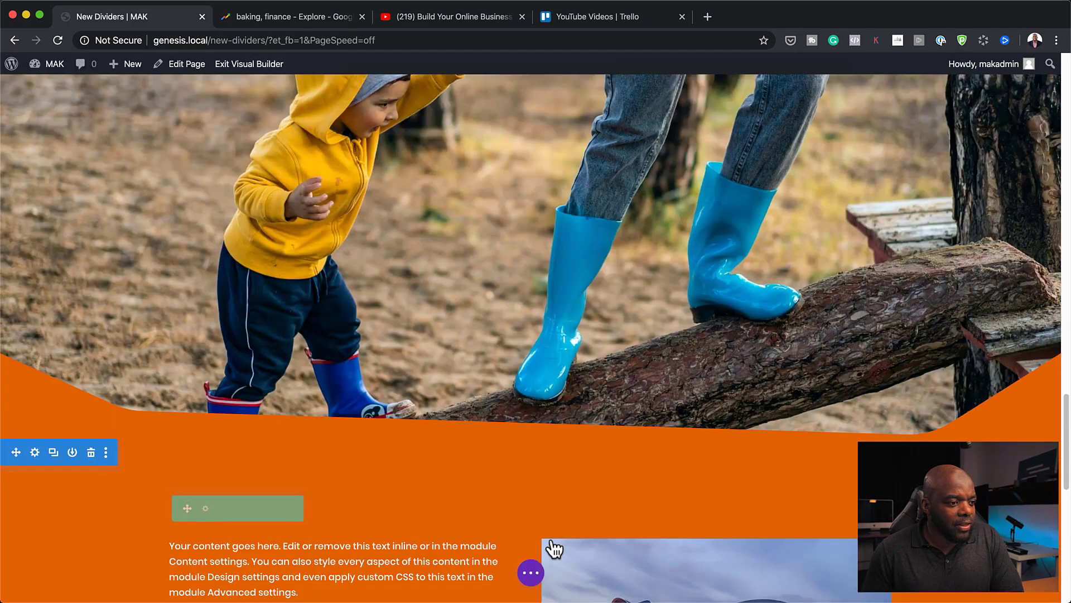
# Replace the image in the orange content section with woman-837156_1280.jpg from the media library and save the image settings.
pyautogui.scroll(-2, 662, 422)
pyautogui.click(693, 443)
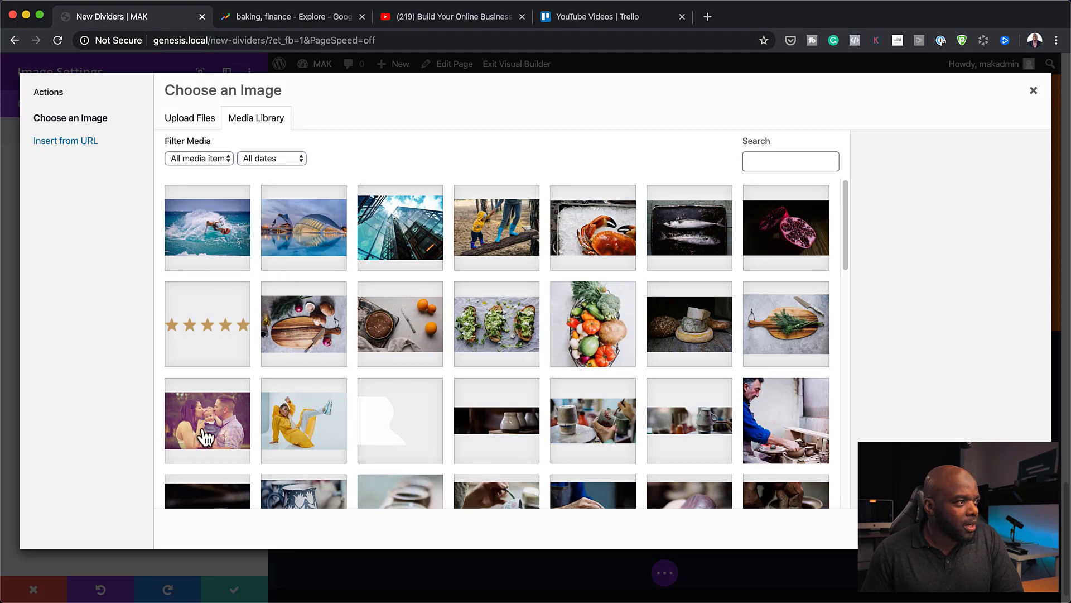
pyautogui.scroll(-3, 206, 437)
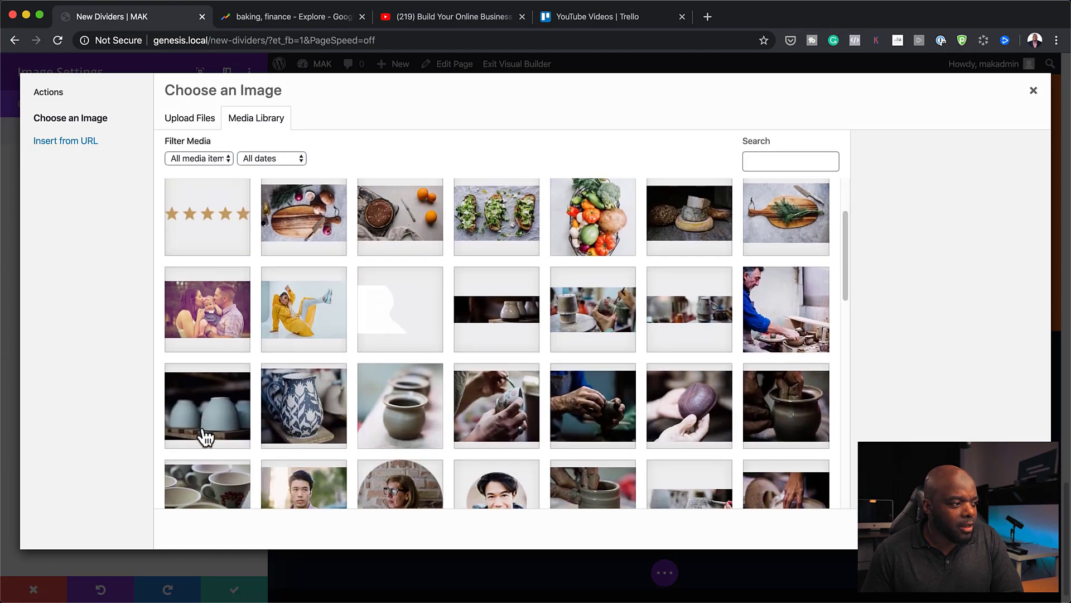
pyautogui.scroll(-10, 205, 437)
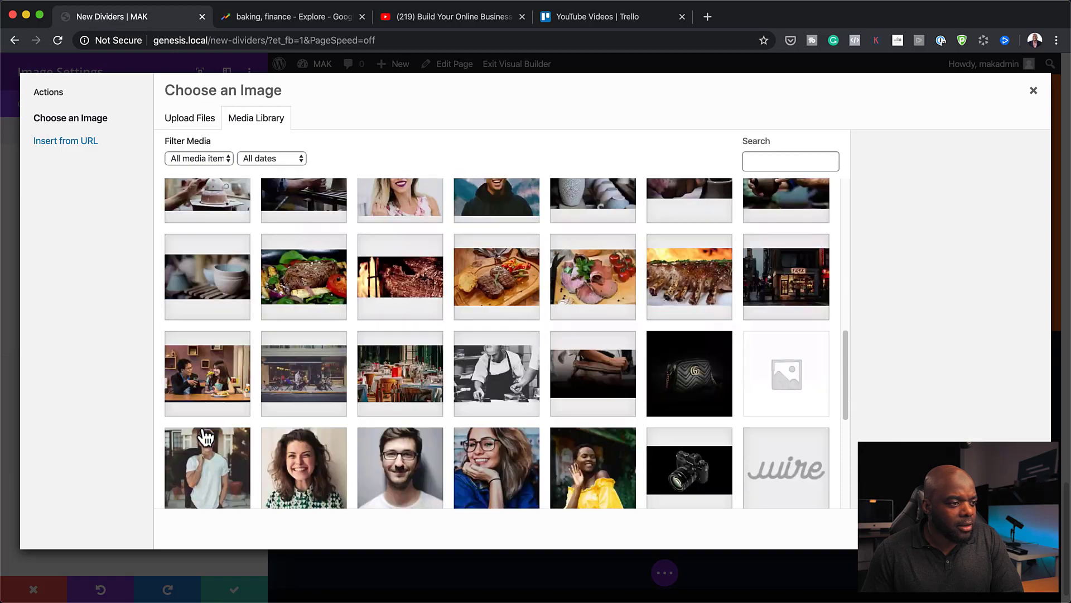
pyautogui.scroll(-8, 206, 437)
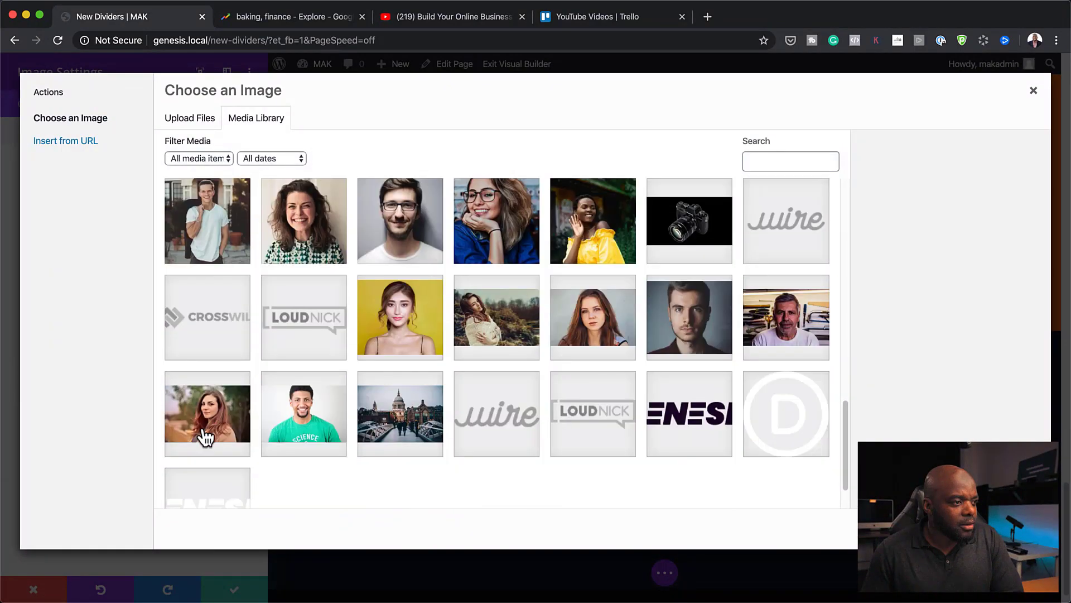
pyautogui.click(519, 323)
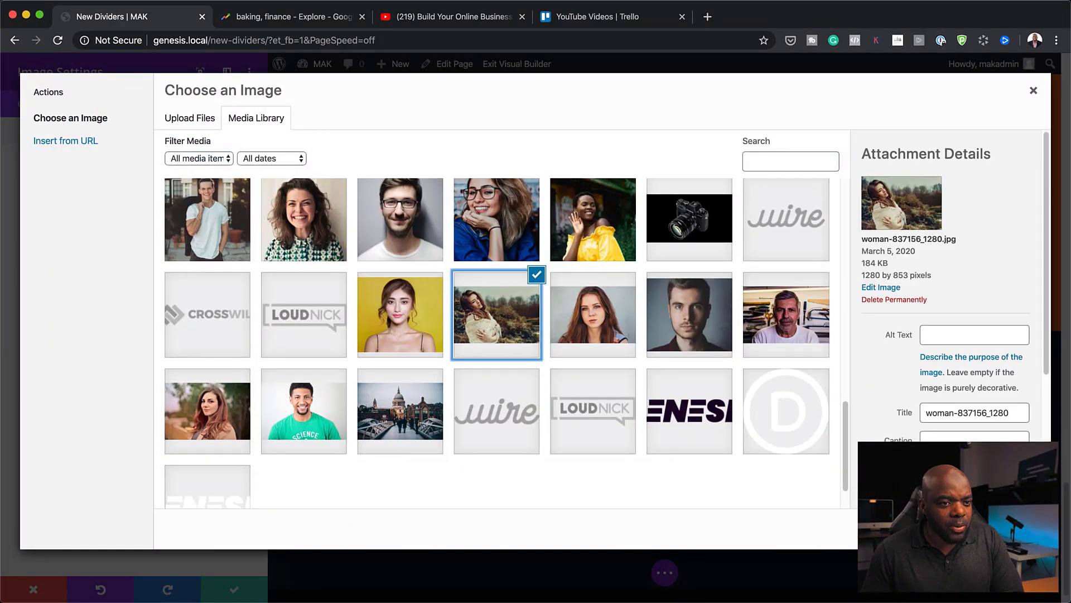
pyautogui.click(994, 529)
pyautogui.scroll(3, 643, 386)
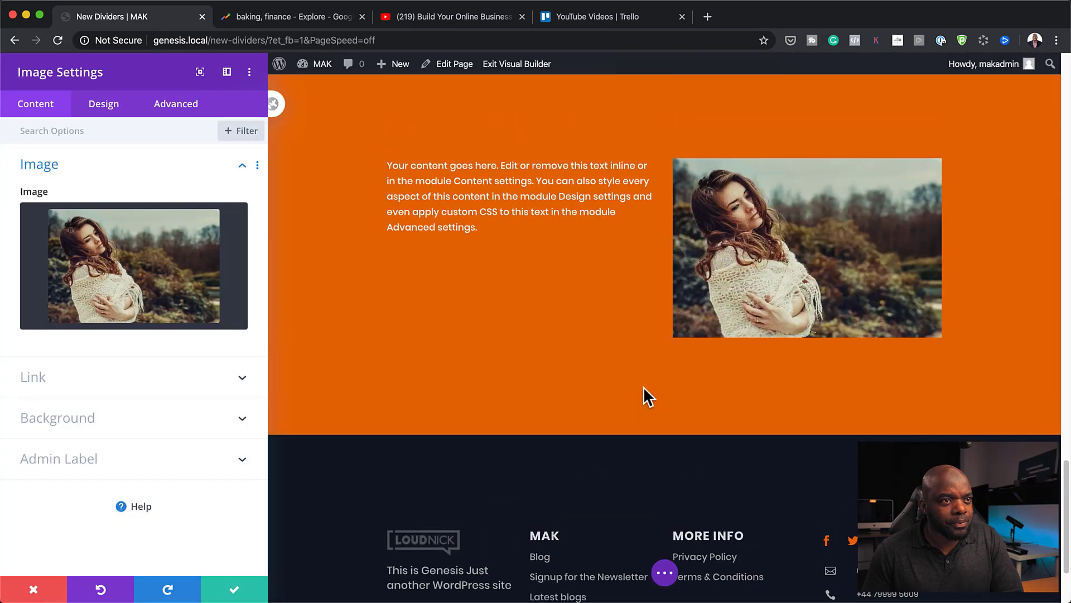
pyautogui.click(235, 590)
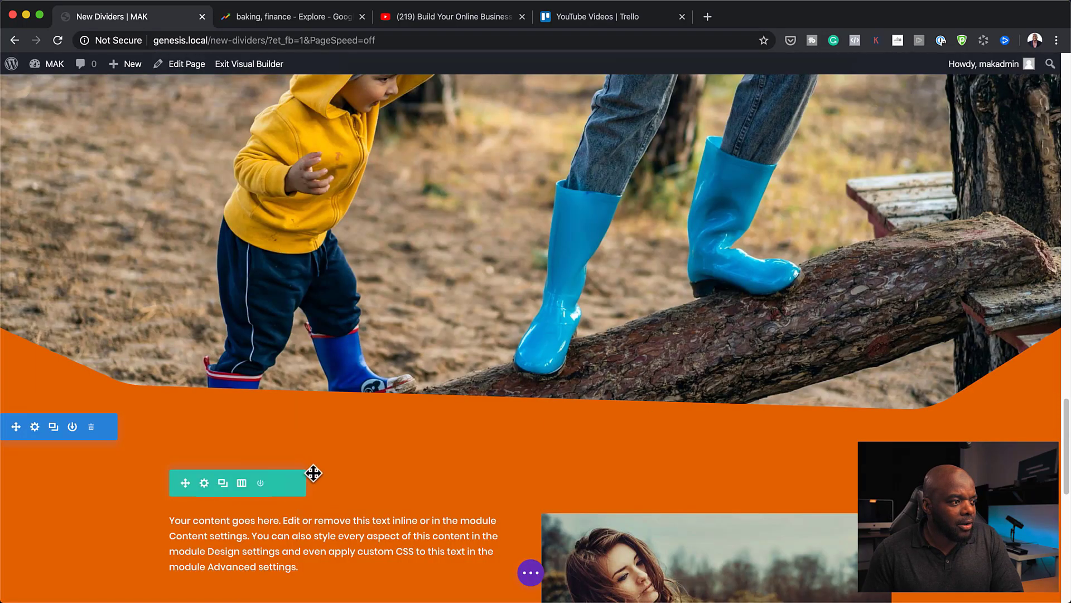
# Duplicate the text module in the orange content section and replace the upper copy's body text with "Main Title".
pyautogui.scroll(-2, 559, 477)
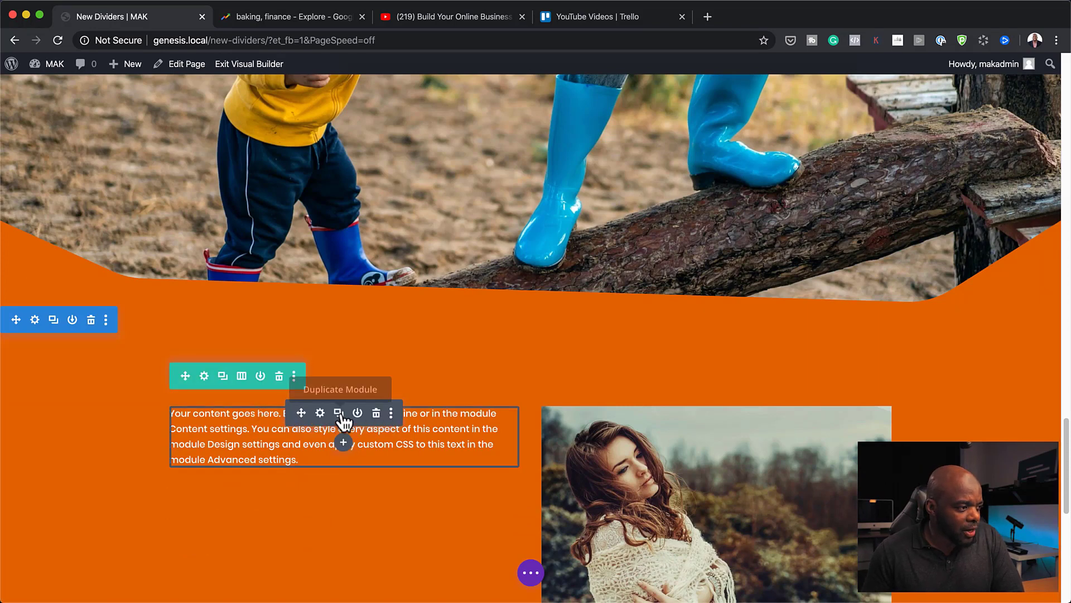
pyautogui.click(338, 414)
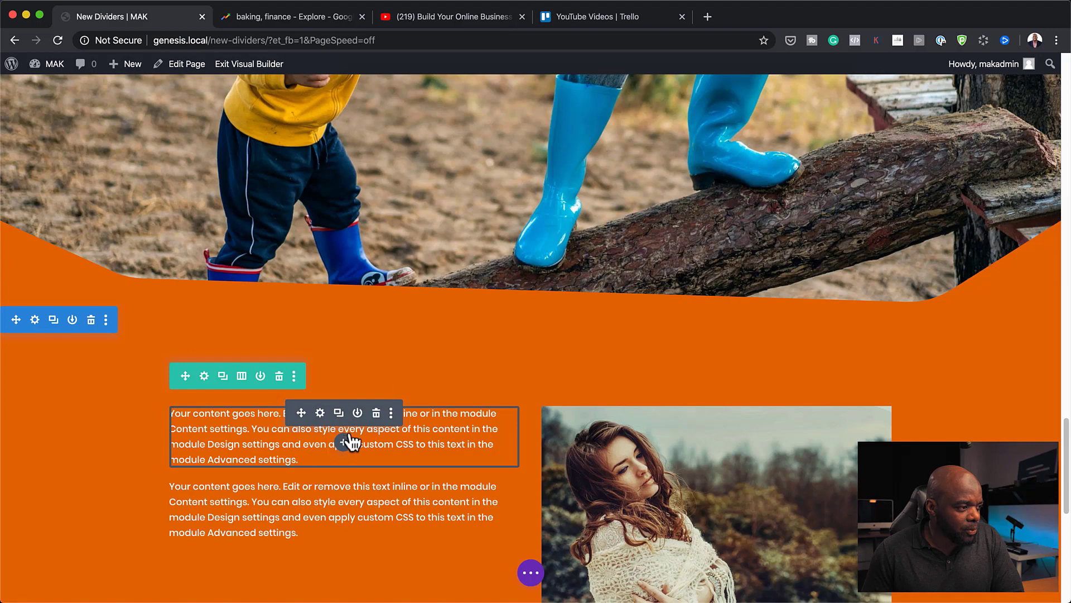
pyautogui.click(320, 418)
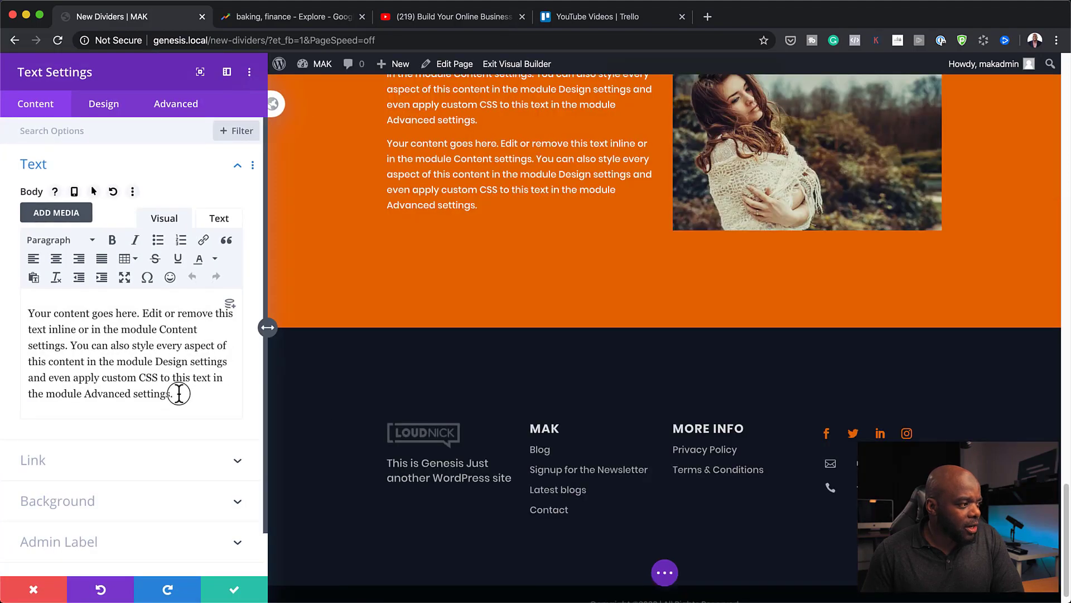
pyautogui.moveTo(179, 393); pyautogui.dragTo(3, 304)
pyautogui.press('BackSpace')
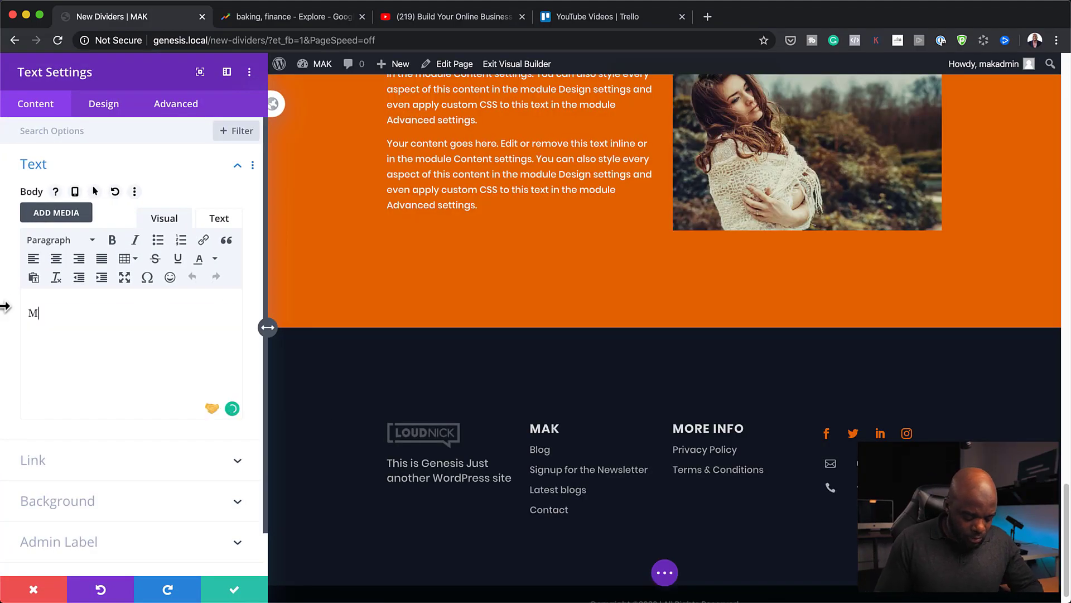
pyautogui.write('Main Title')
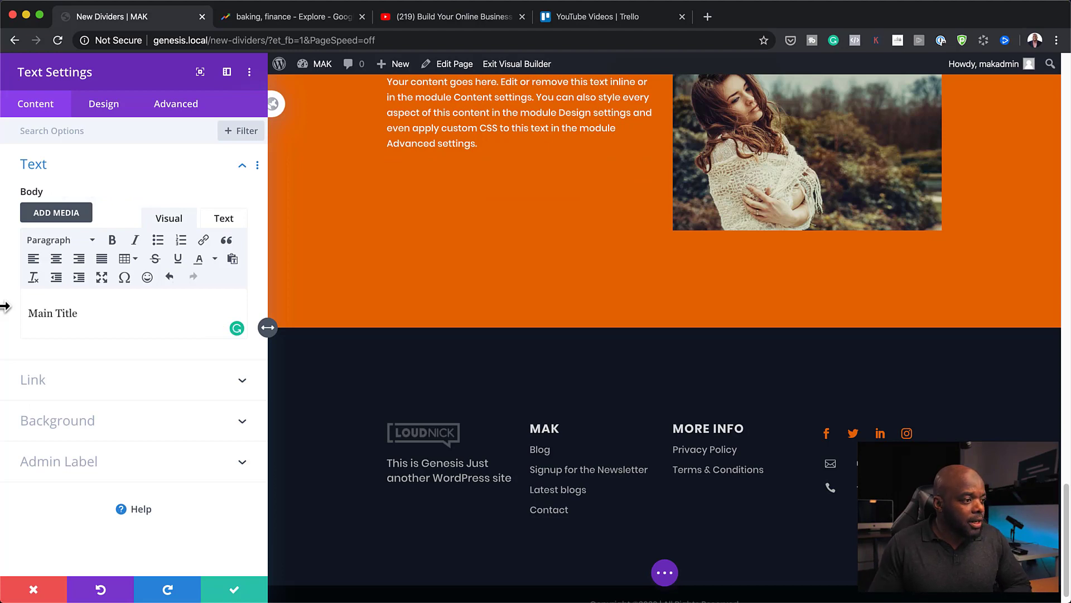
# Format the "Main Title" text as Heading 1.
pyautogui.moveTo(72, 311); pyautogui.dragTo(12, 307)
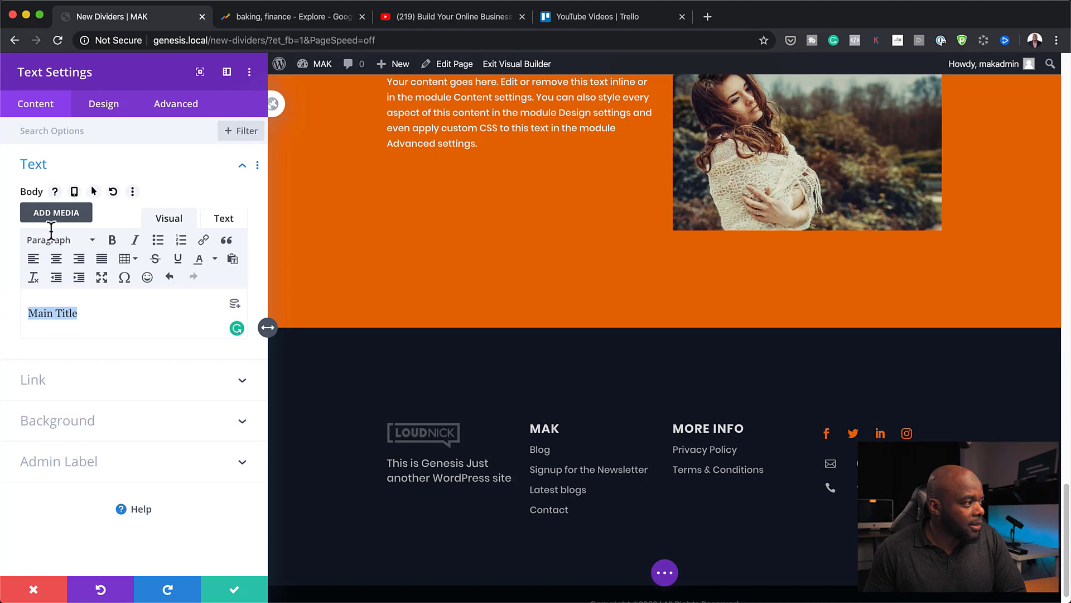
pyautogui.click(54, 240)
pyautogui.click(71, 292)
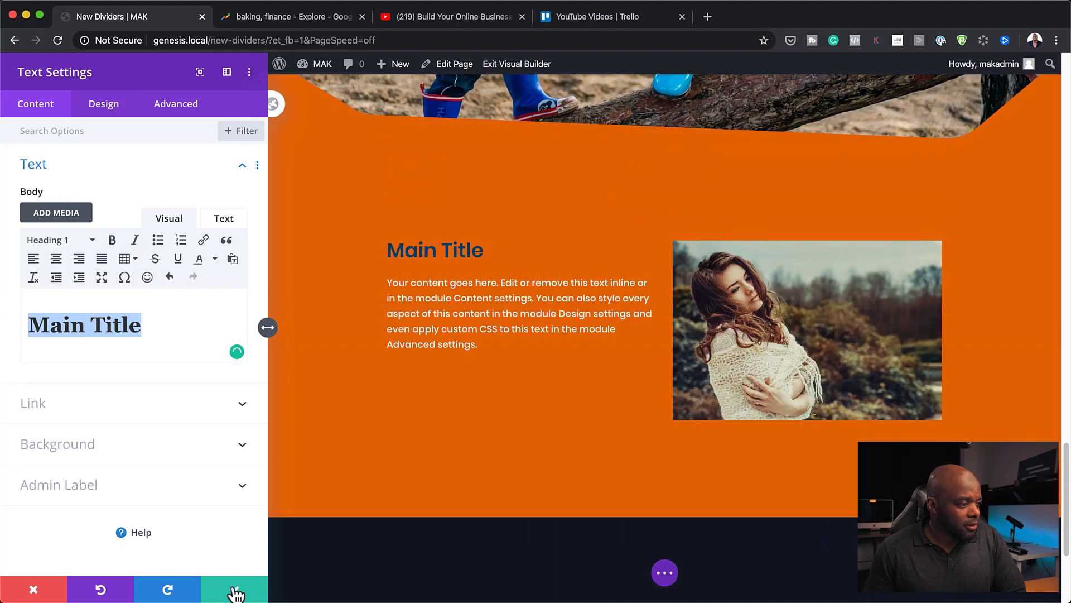
# Set the H1 heading text colour to white and its size to 44px, and save the title module.
pyautogui.click(108, 106)
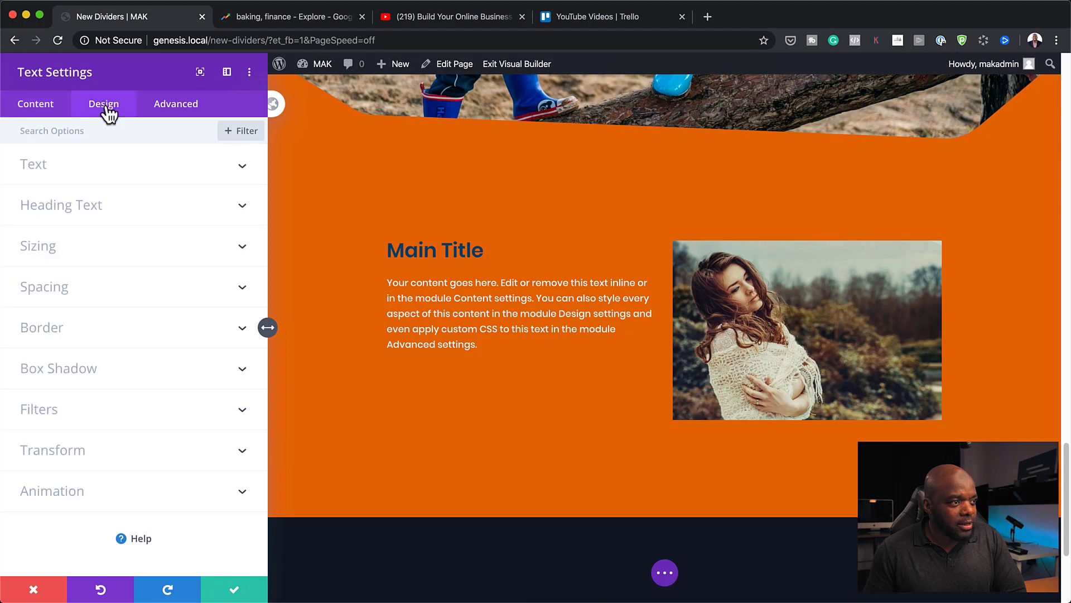
pyautogui.click(83, 206)
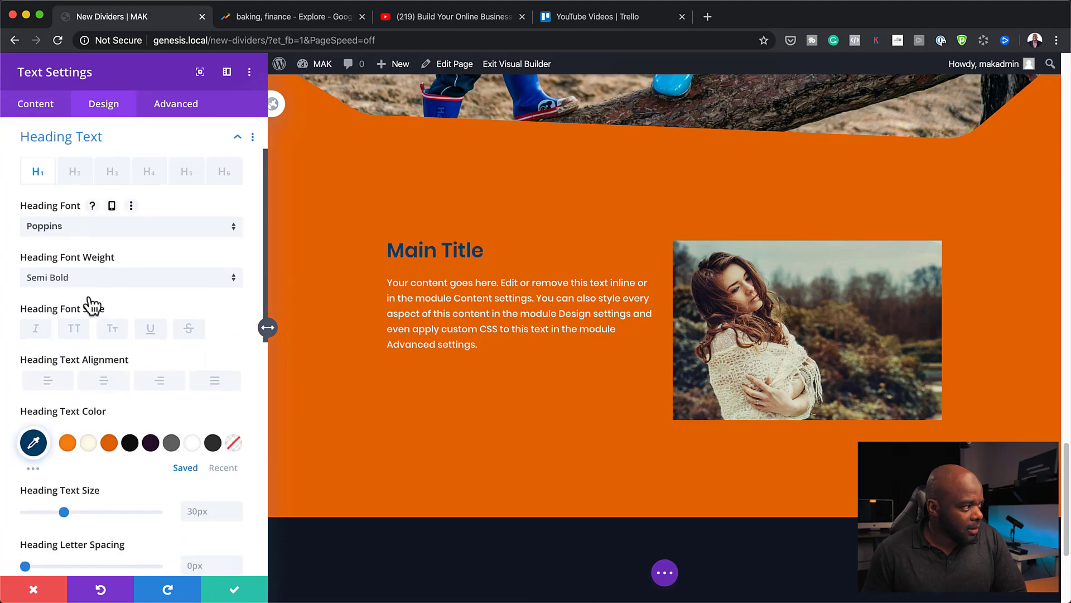
pyautogui.click(192, 444)
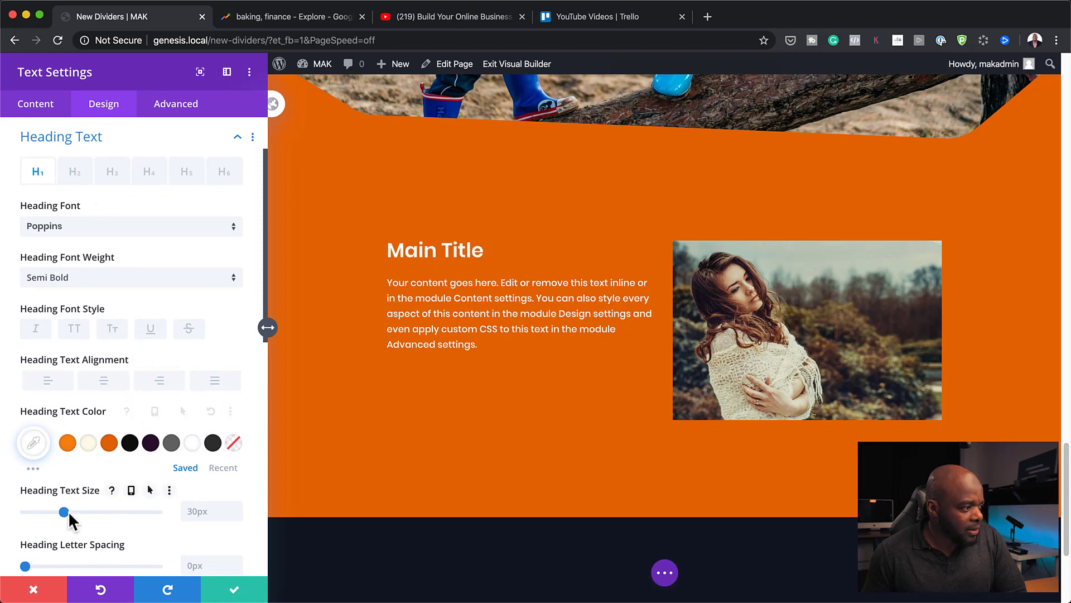
pyautogui.moveTo(65, 512); pyautogui.dragTo(82, 513)
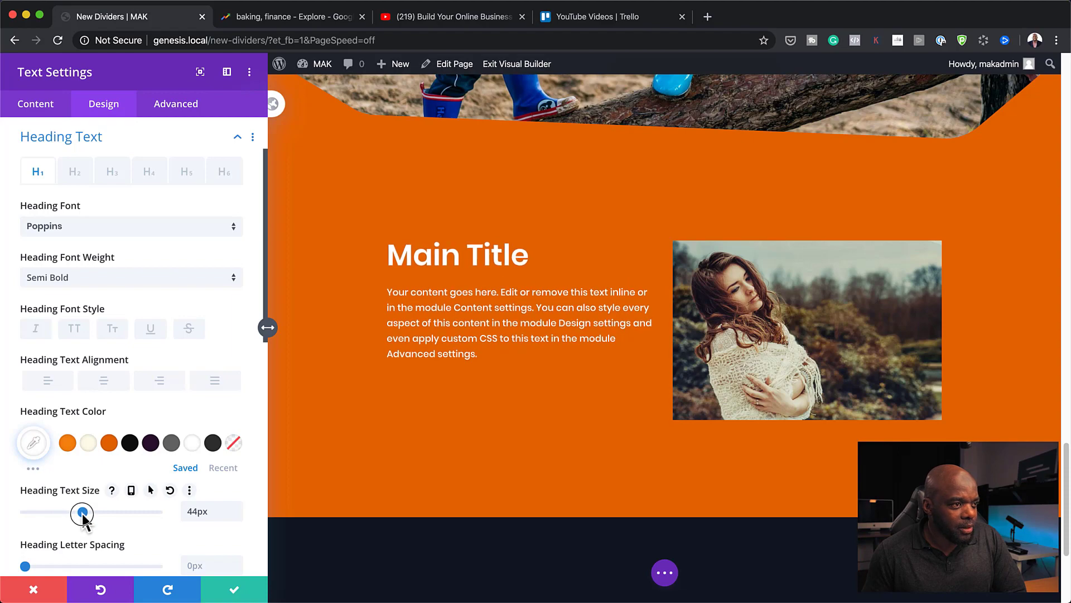
pyautogui.click(234, 590)
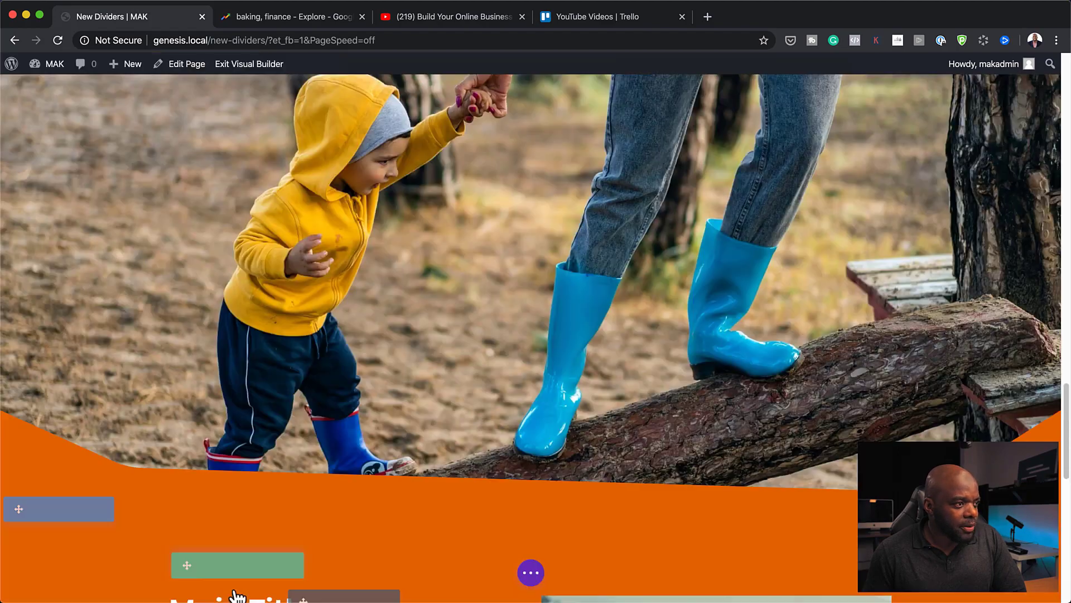
# Copy the Main Title text module from the orange content section.
pyautogui.scroll(-3, 624, 422)
pyautogui.scroll(-5, 624, 422)
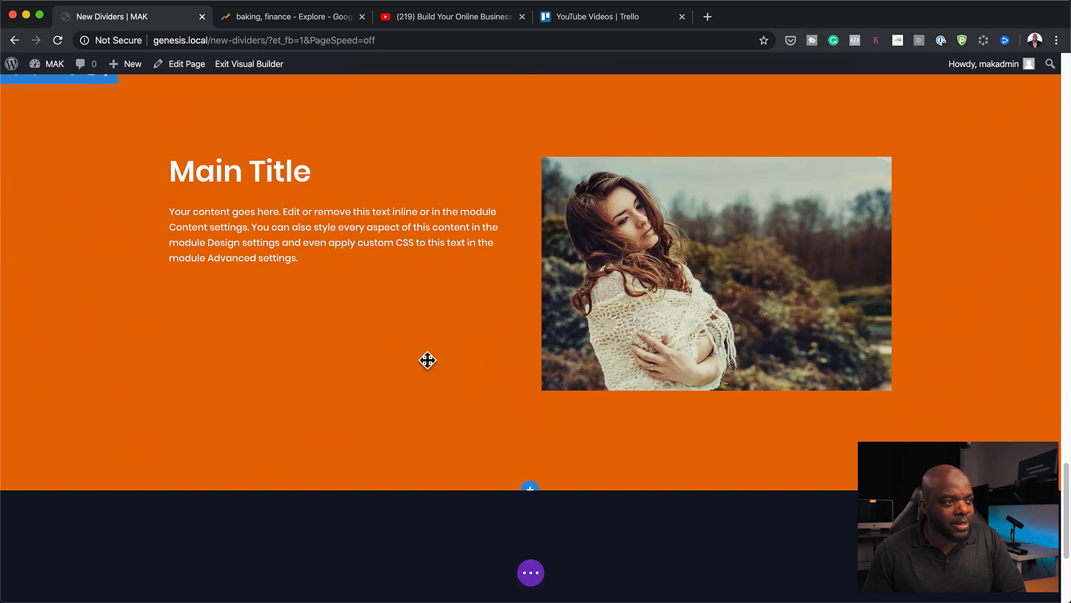
pyautogui.scroll(1, 363, 366)
pyautogui.moveTo(305, 189)
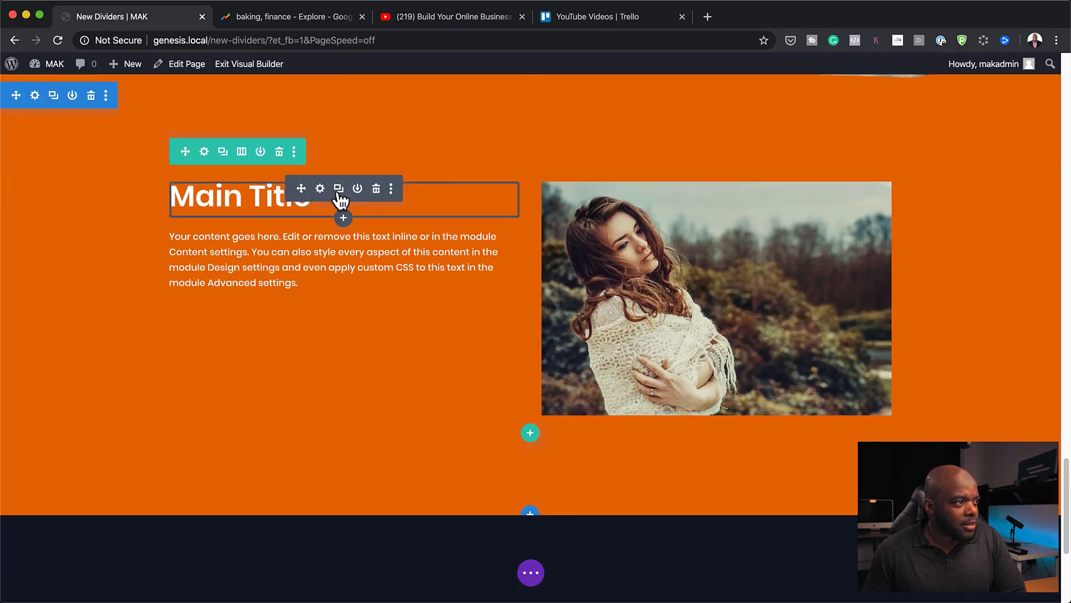
pyautogui.scroll(5, 333, 201)
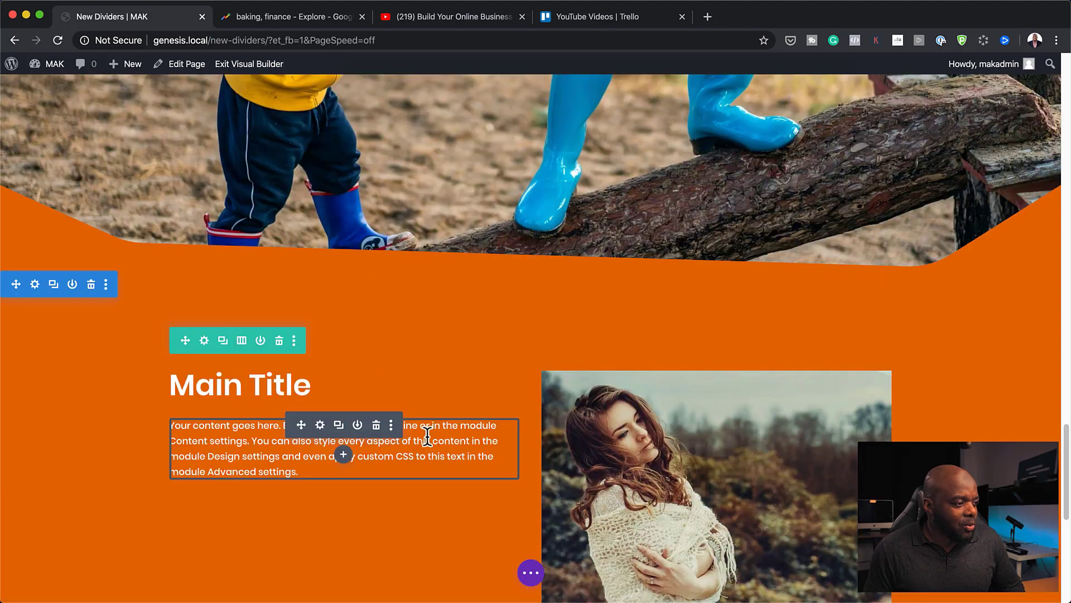
pyautogui.rightClick(314, 394)
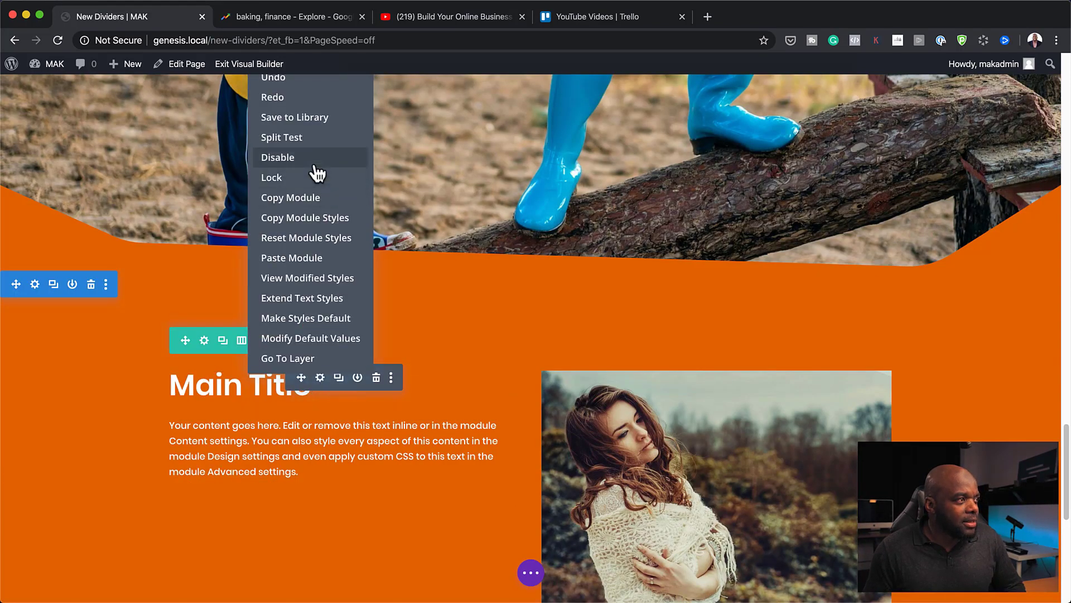
pyautogui.click(317, 196)
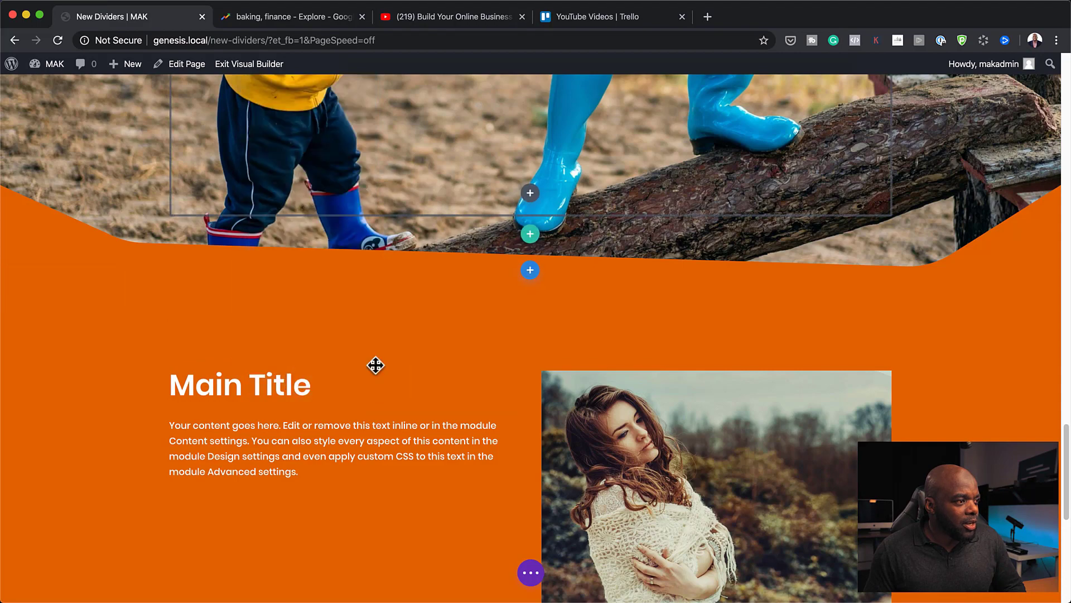
# Paste the copied title module into the white section below the glass-building image and move it above the body text.
pyautogui.scroll(1, 436, 418)
pyautogui.scroll(15, 436, 417)
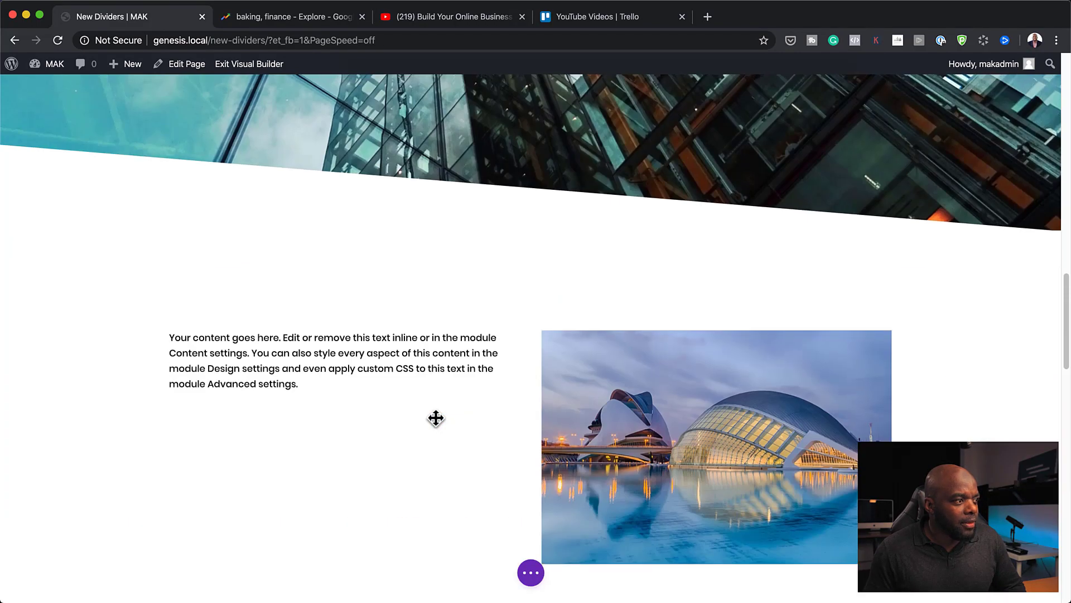
pyautogui.rightClick(330, 346)
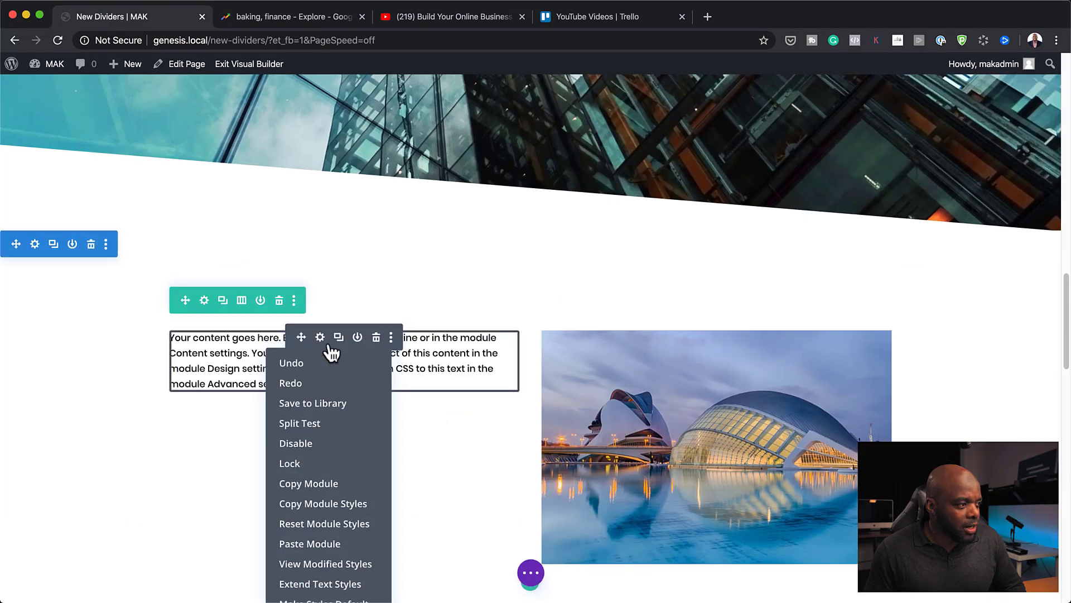
pyautogui.click(339, 545)
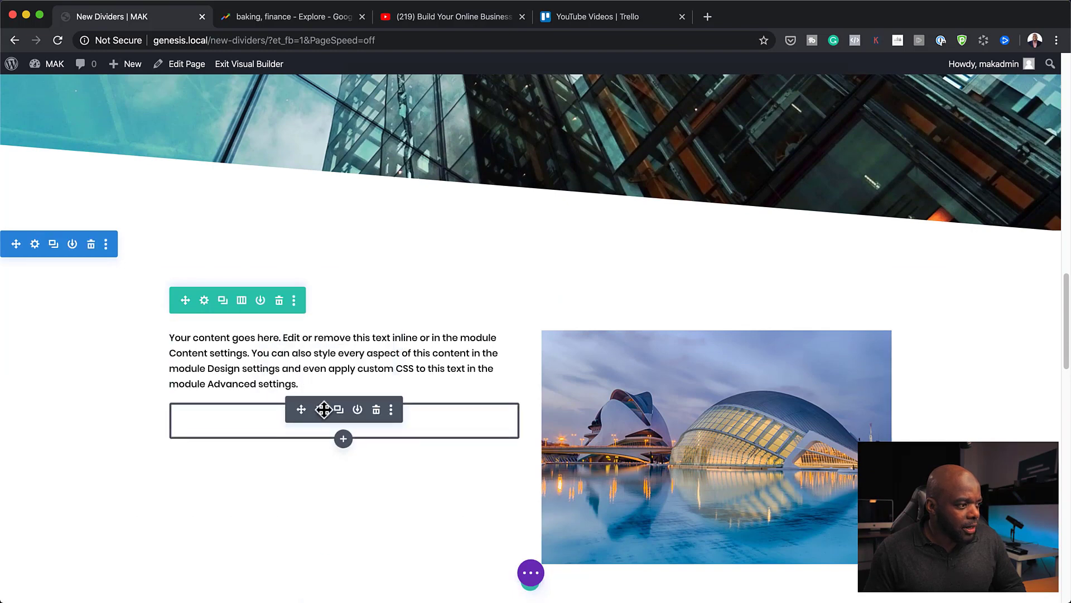
pyautogui.moveTo(303, 411); pyautogui.dragTo(306, 351)
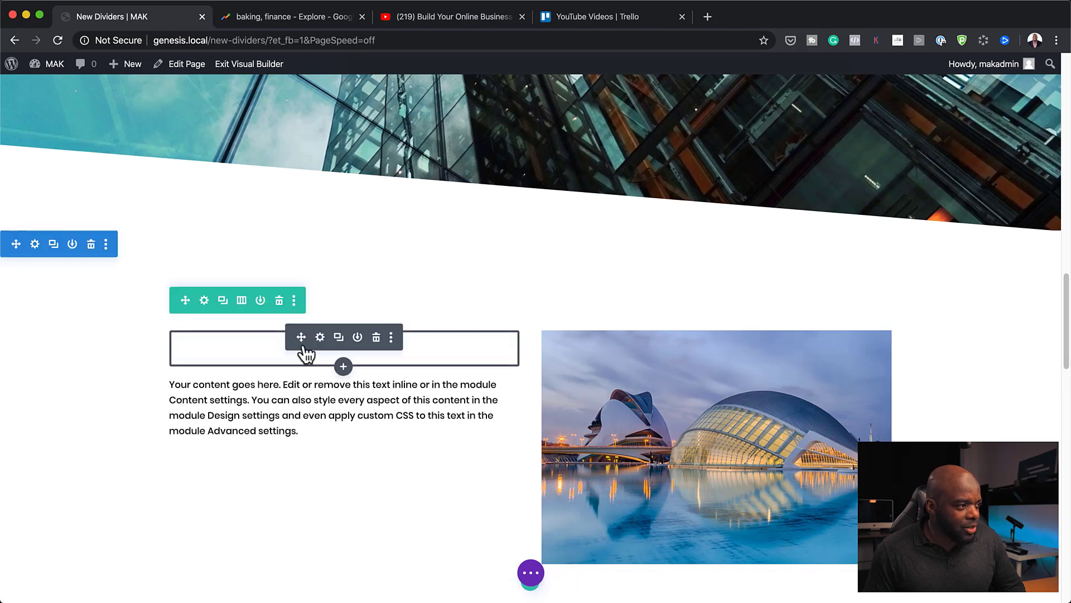
# Set the white section's Main Title heading colour to the saved dark purple swatch and save the module.
pyautogui.click(320, 337)
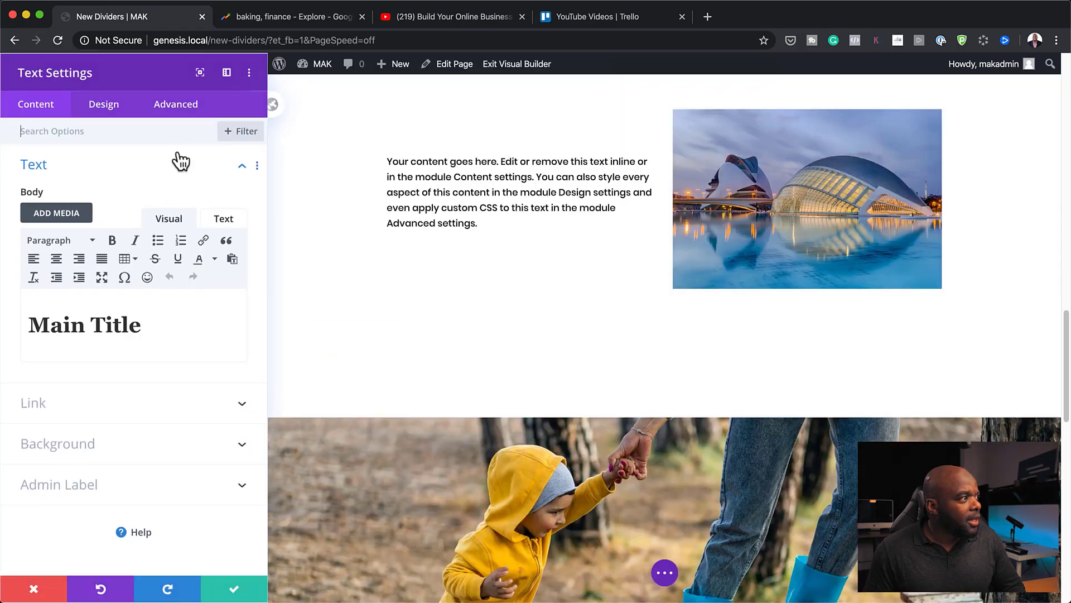
pyautogui.click(109, 108)
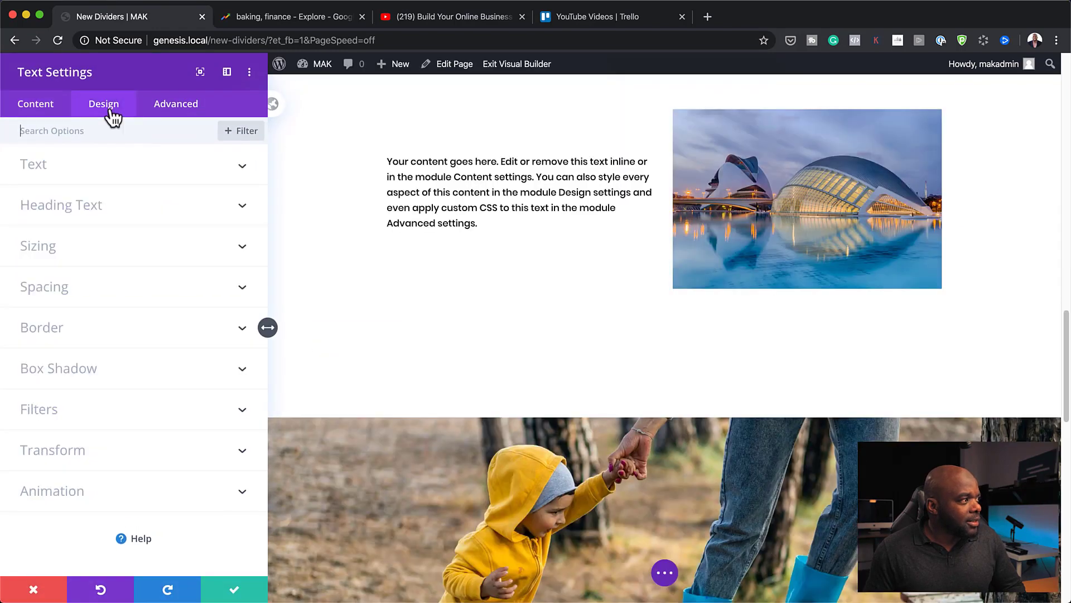
pyautogui.click(76, 207)
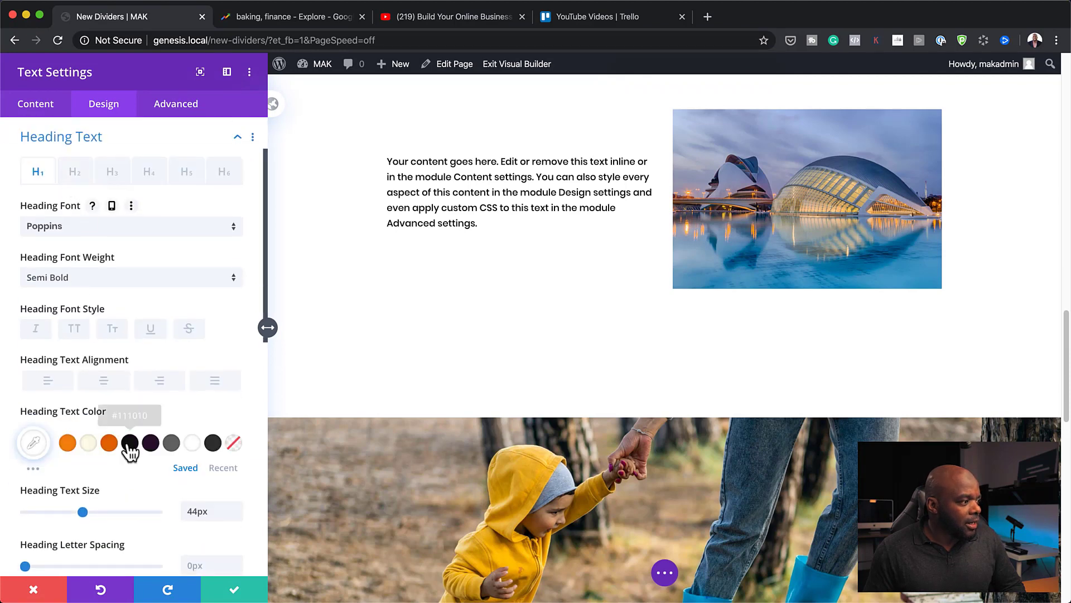
pyautogui.click(151, 444)
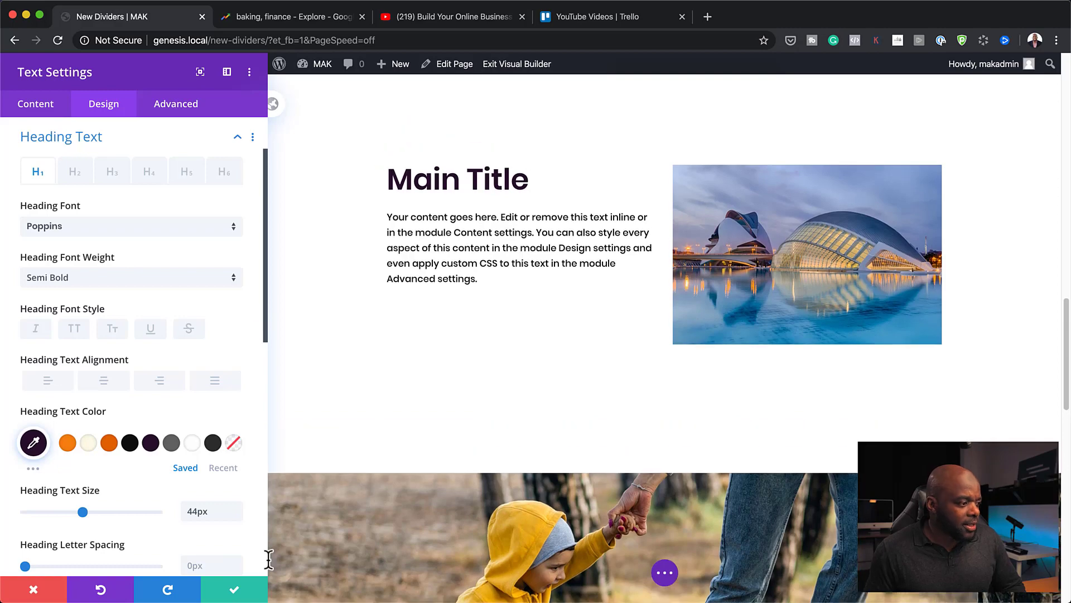
pyautogui.click(234, 591)
# Paste the copied Main Title module into the blue section below the kitesurfer image and move it above the body text.
pyautogui.scroll(15, 497, 401)
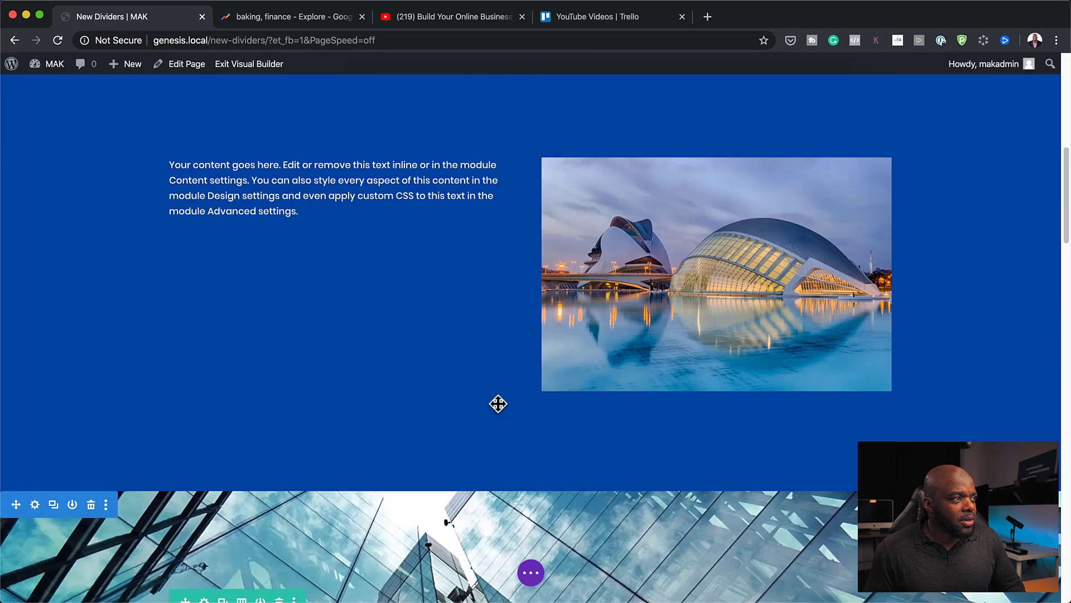
pyautogui.scroll(3, 498, 403)
pyautogui.moveTo(327, 283)
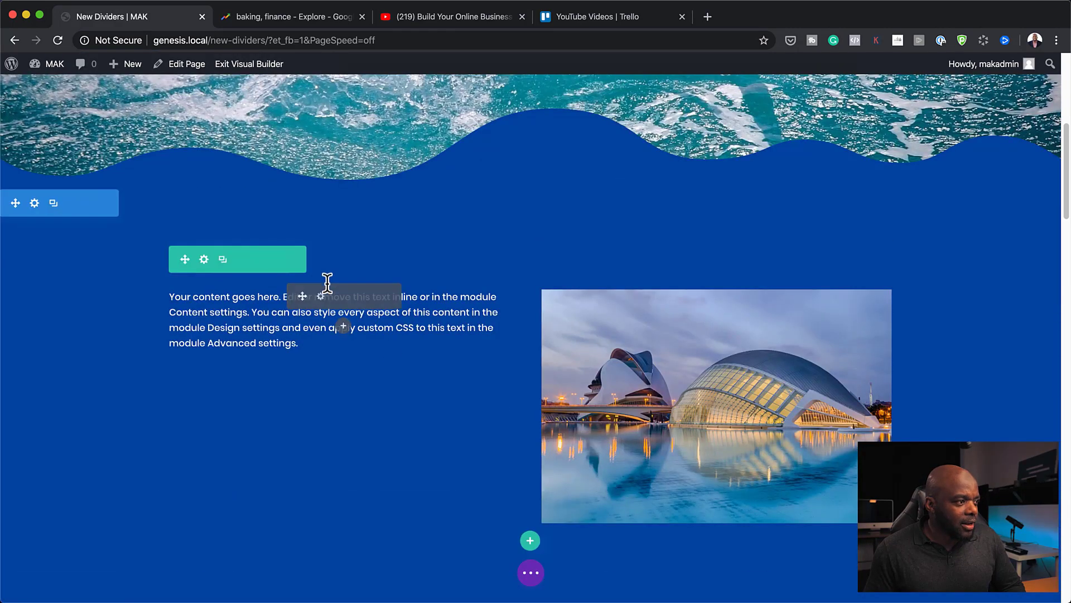
pyautogui.rightClick(334, 306)
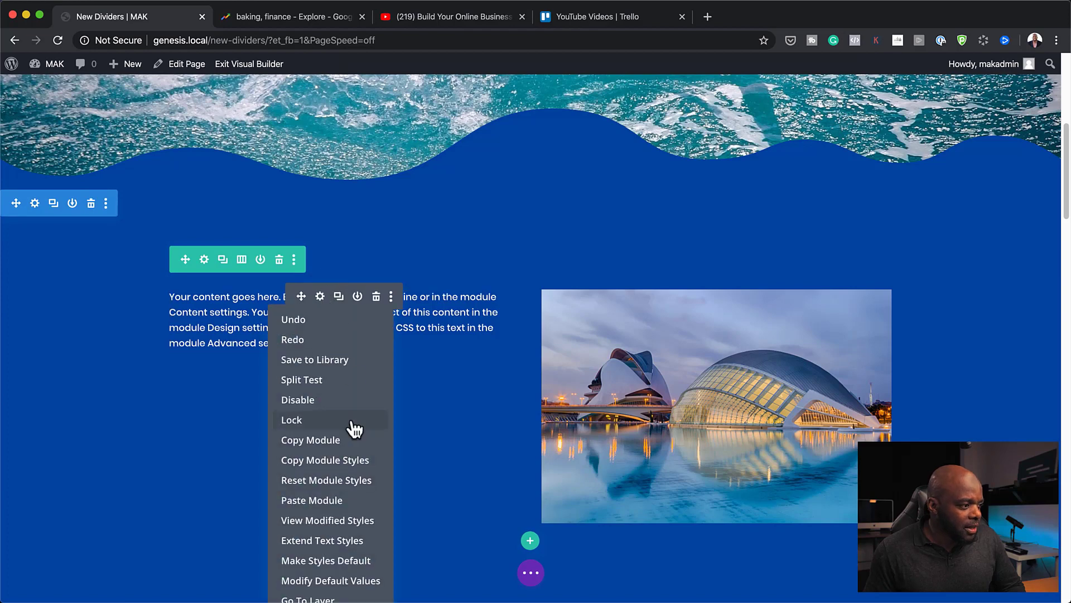
pyautogui.click(335, 501)
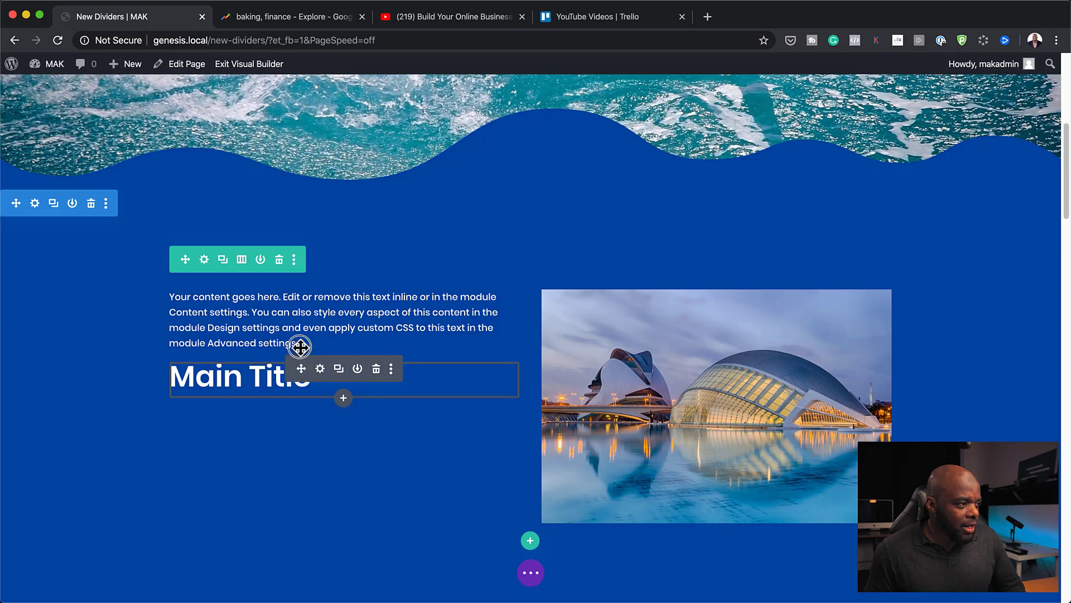
pyautogui.press('super+z')
pyautogui.press('super+v')
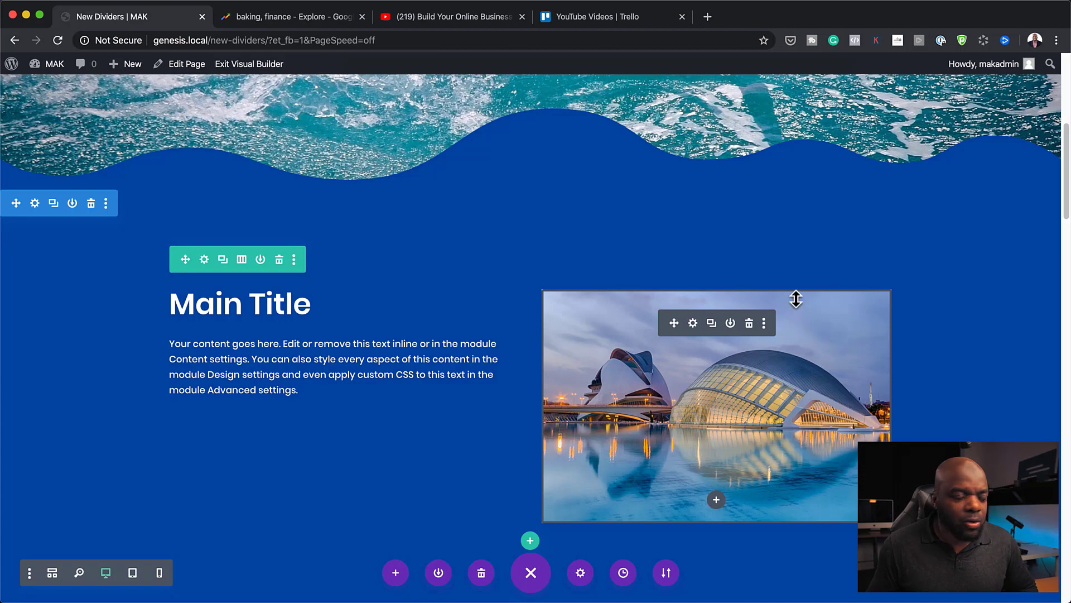
# Exit the visual builder and examine on the live page how each image section's divider flows into the content section below it.
pyautogui.click(263, 66)
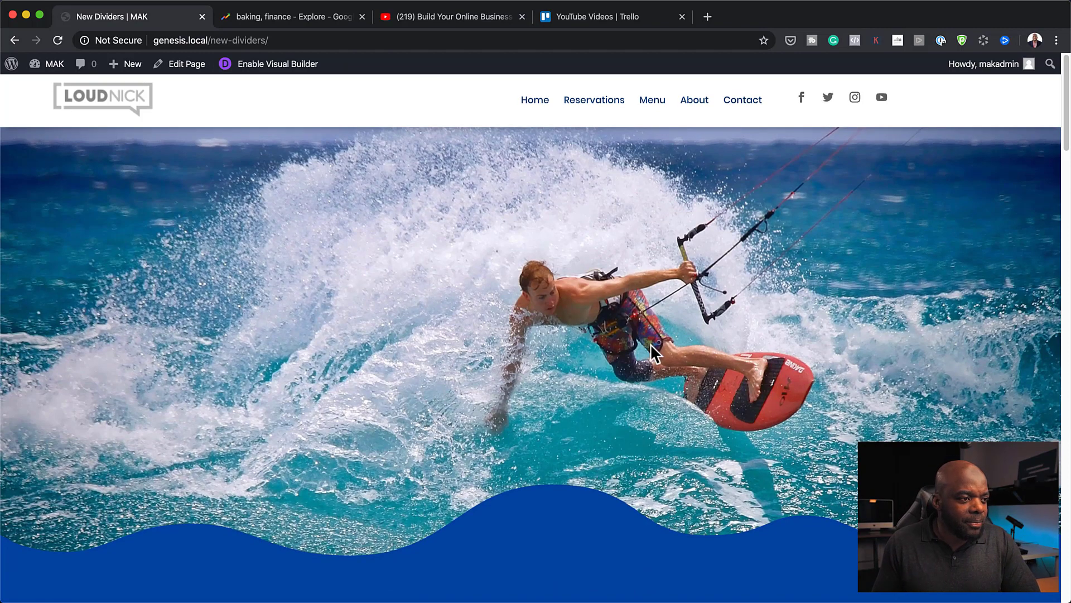
pyautogui.scroll(-1, 477, 502)
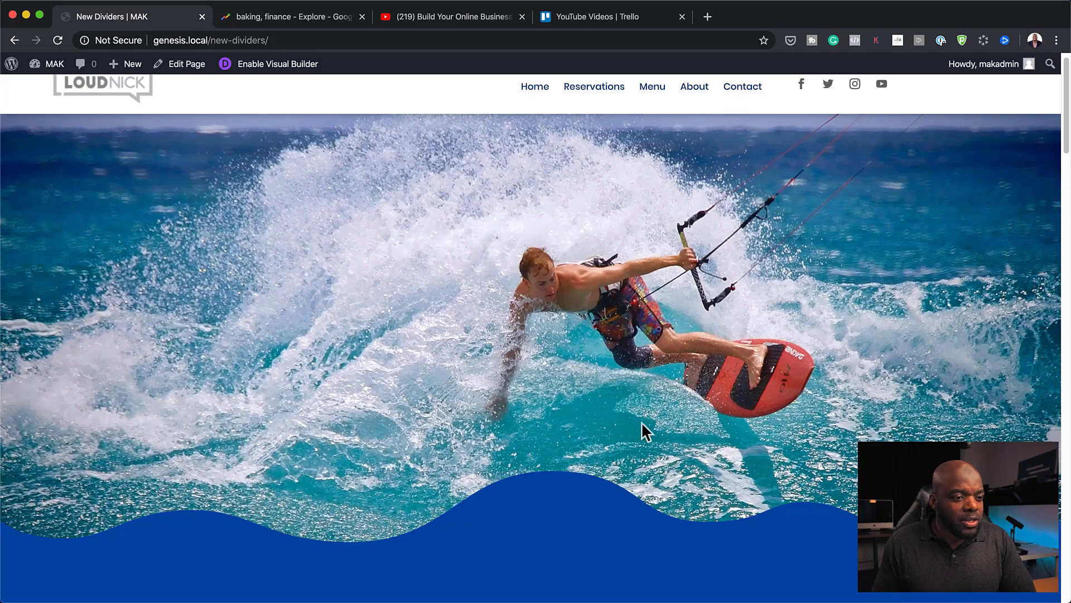
pyautogui.scroll(-1, 461, 375)
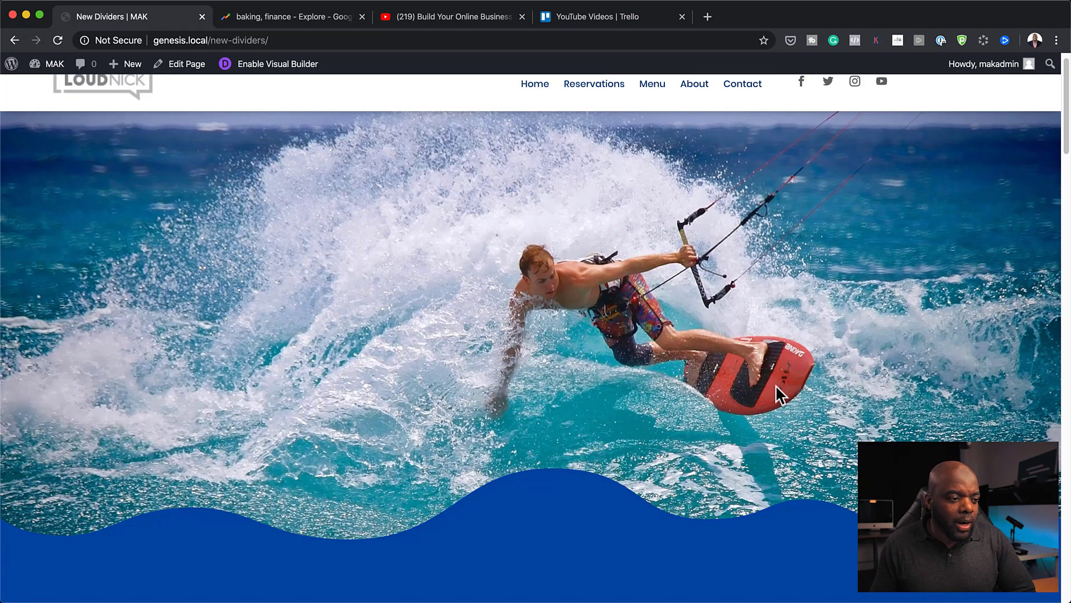
pyautogui.scroll(-5, 705, 486)
pyautogui.scroll(-20, 705, 481)
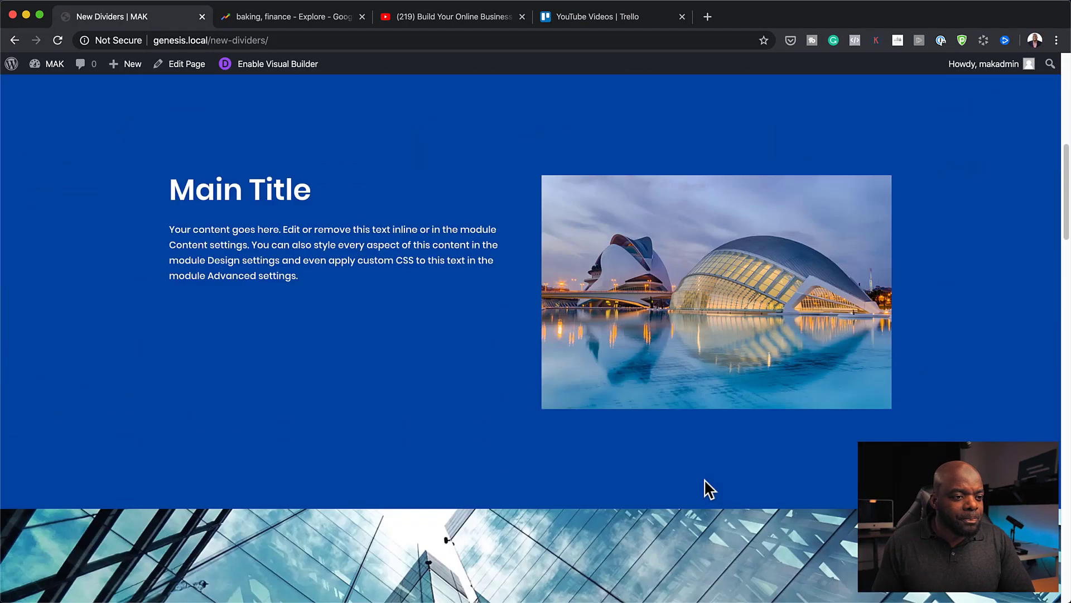
pyautogui.scroll(-2, 705, 486)
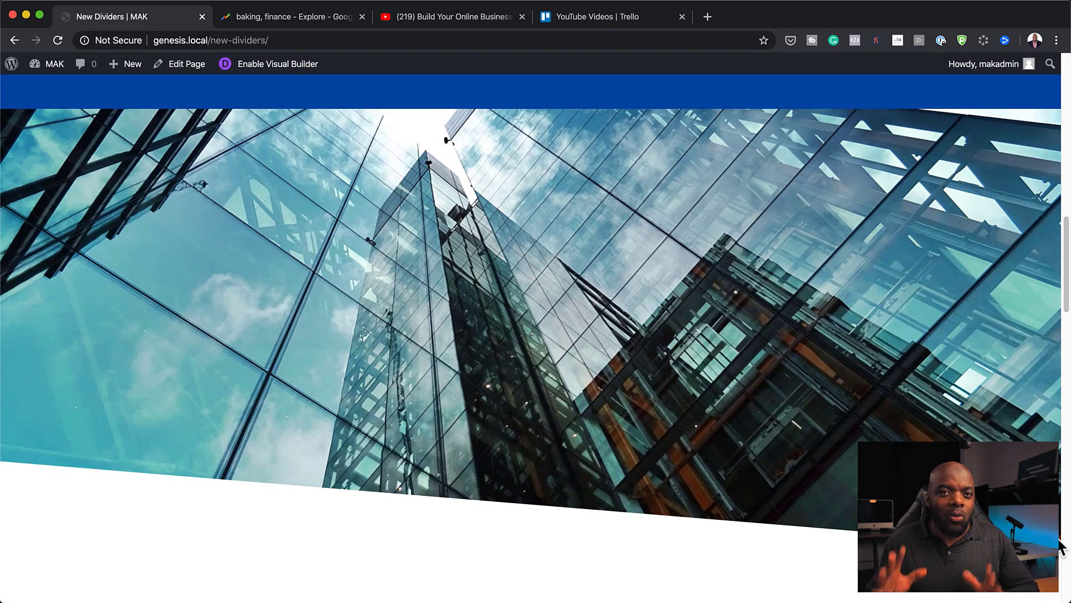
pyautogui.scroll(-12, 817, 442)
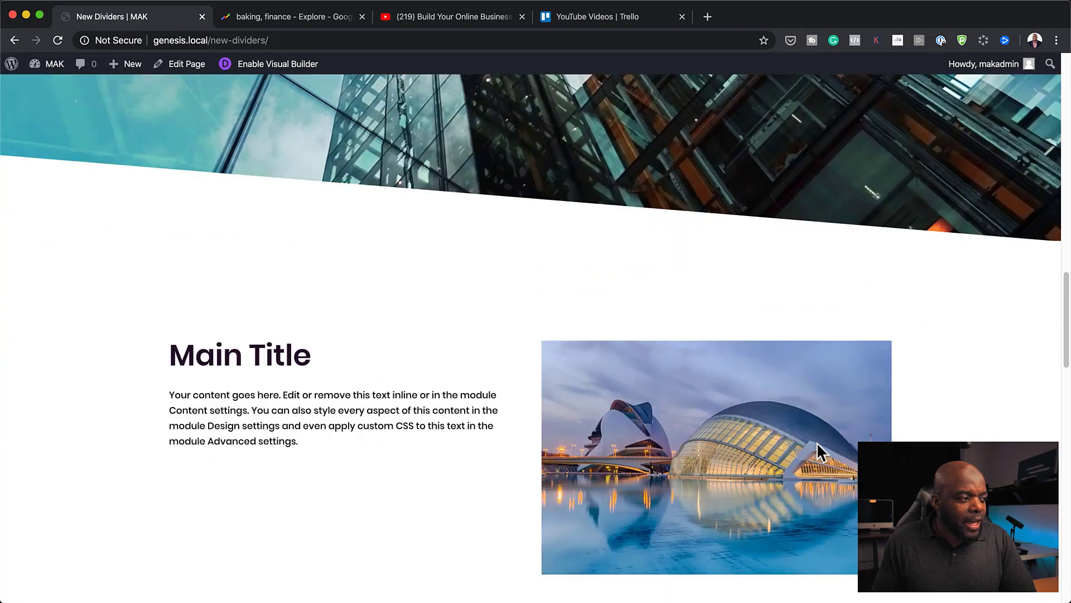
pyautogui.scroll(-4, 817, 442)
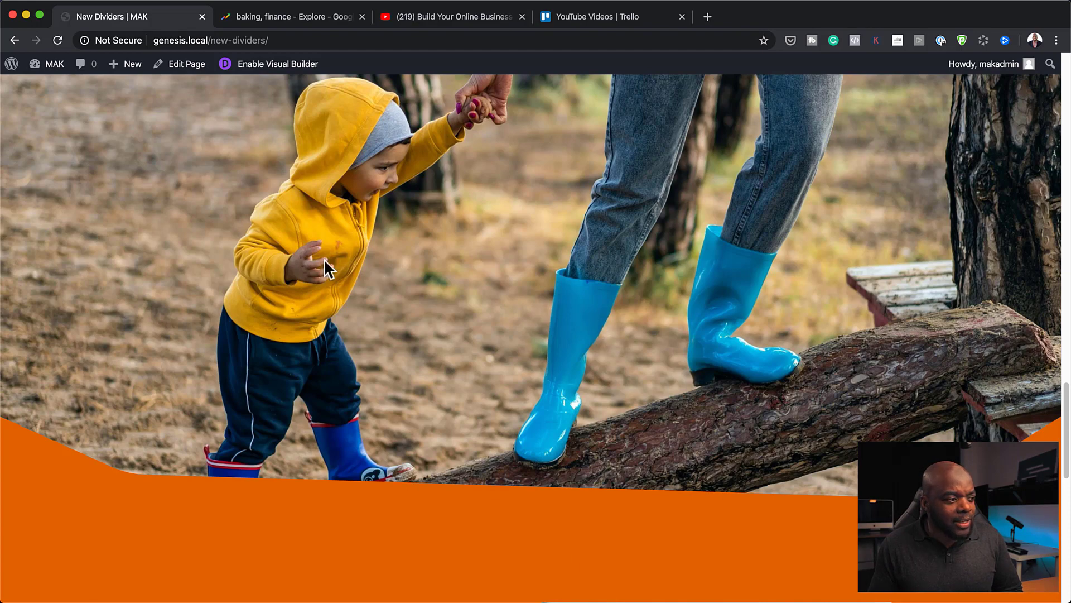
pyautogui.scroll(-10, 596, 541)
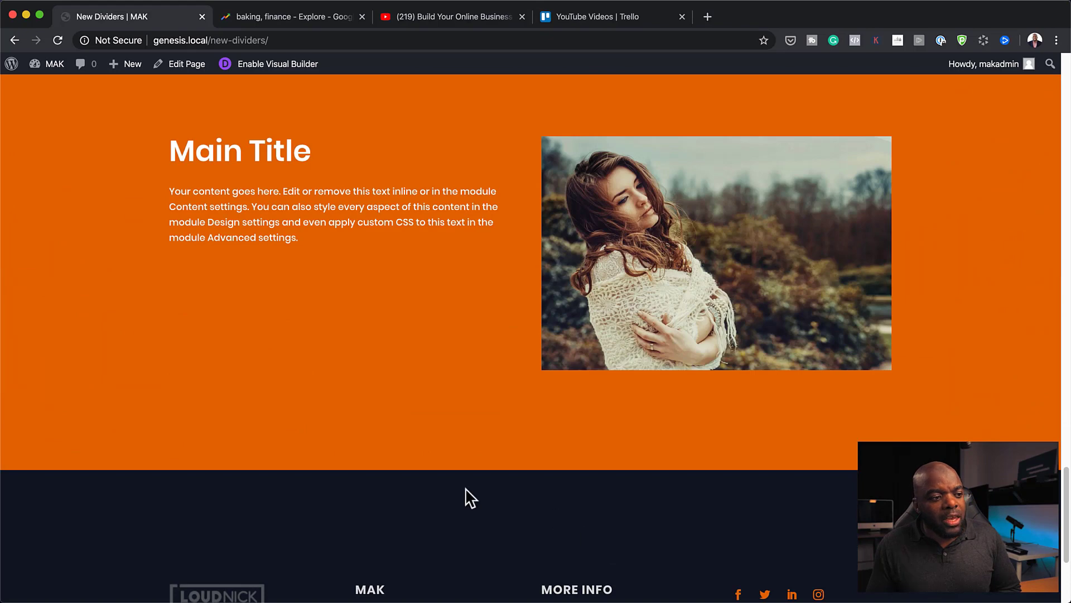
pyautogui.scroll(5, 473, 419)
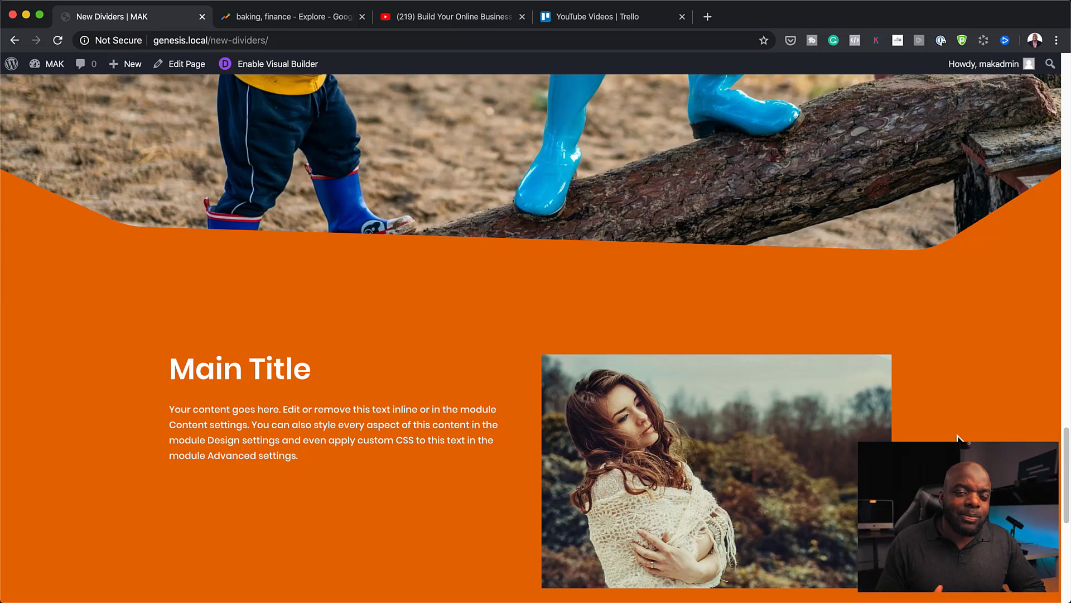
pyautogui.scroll(10, 681, 230)
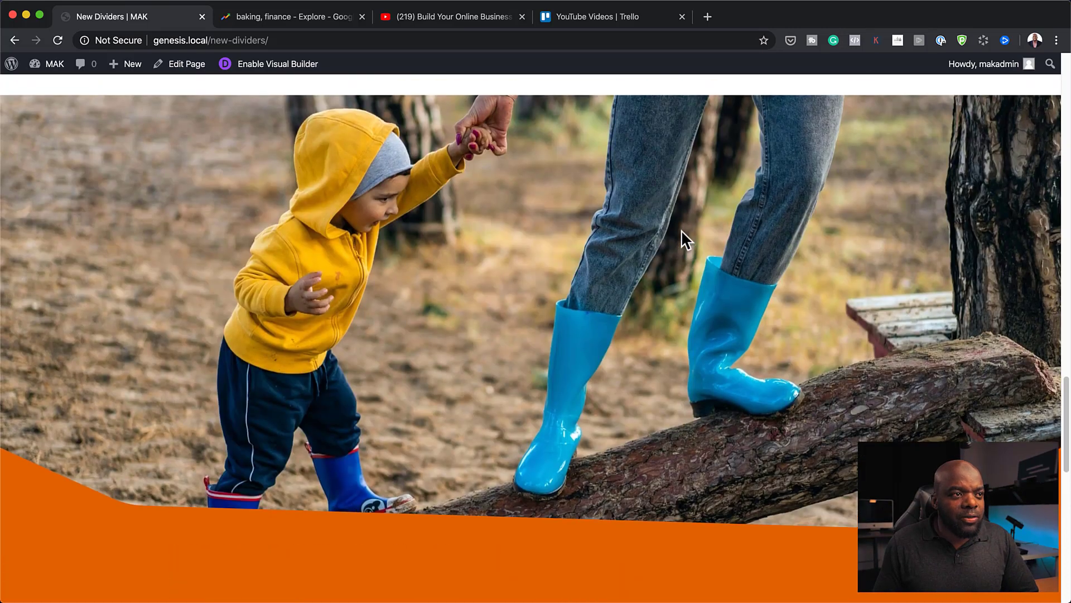
pyautogui.scroll(-7, 796, 383)
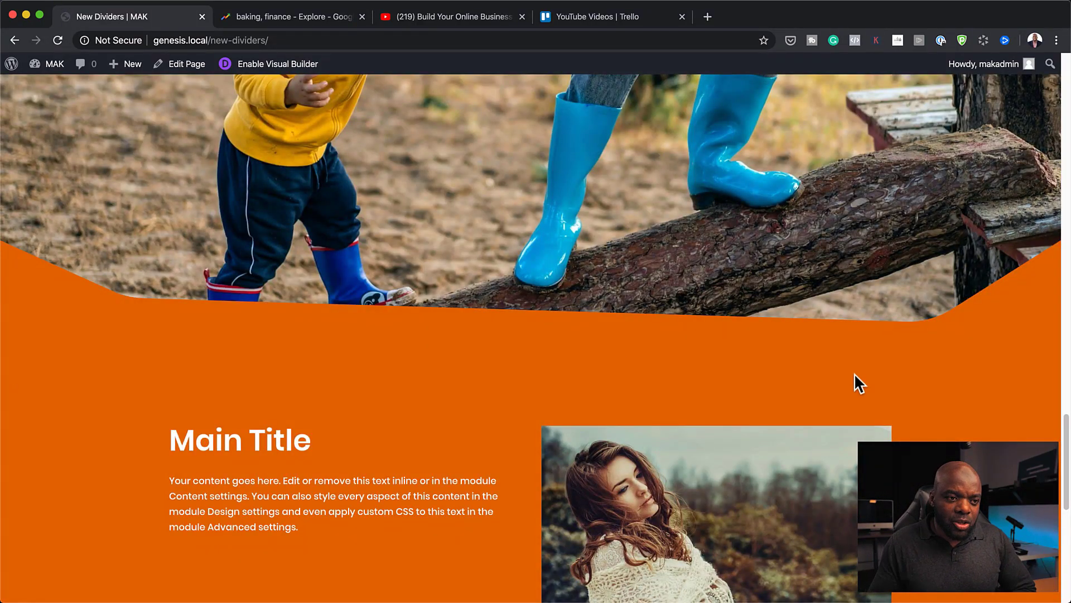
pyautogui.scroll(4, 903, 383)
pyautogui.scroll(20, 902, 382)
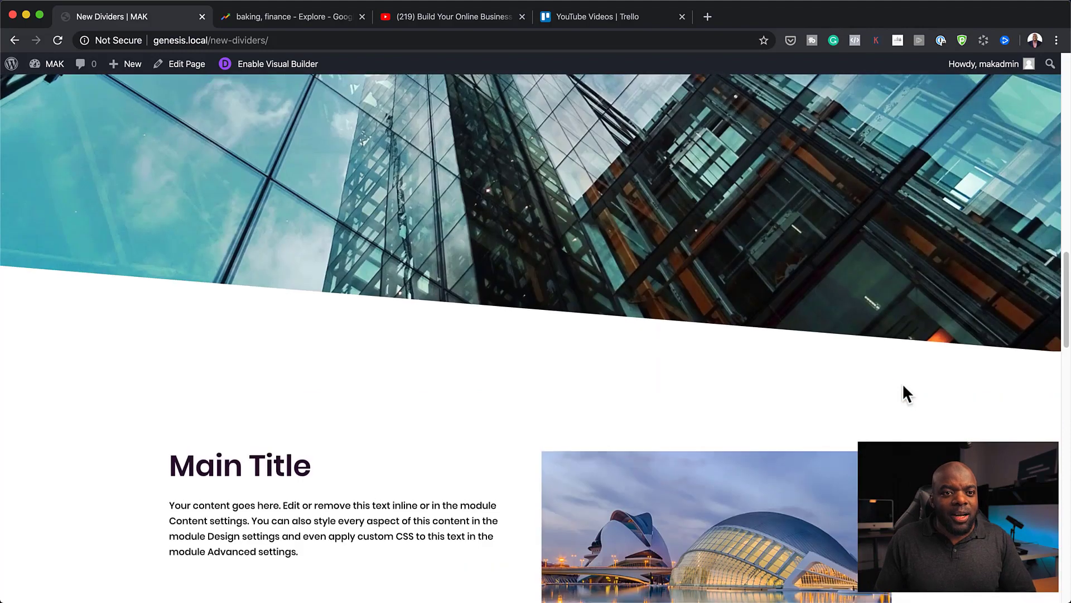